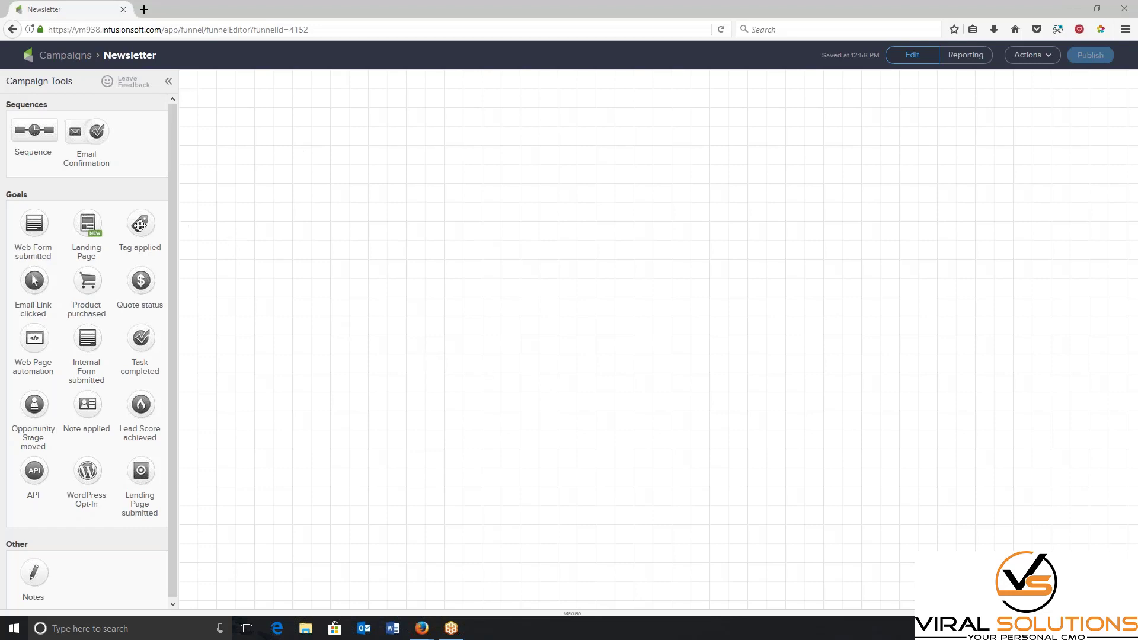
Step: Add a Tag applied goal to the campaign canvas and a Web Form submitted goal above it
{"action": "left_click_drag", "start_coordinate": [140, 224], "coordinate": [378, 275]}
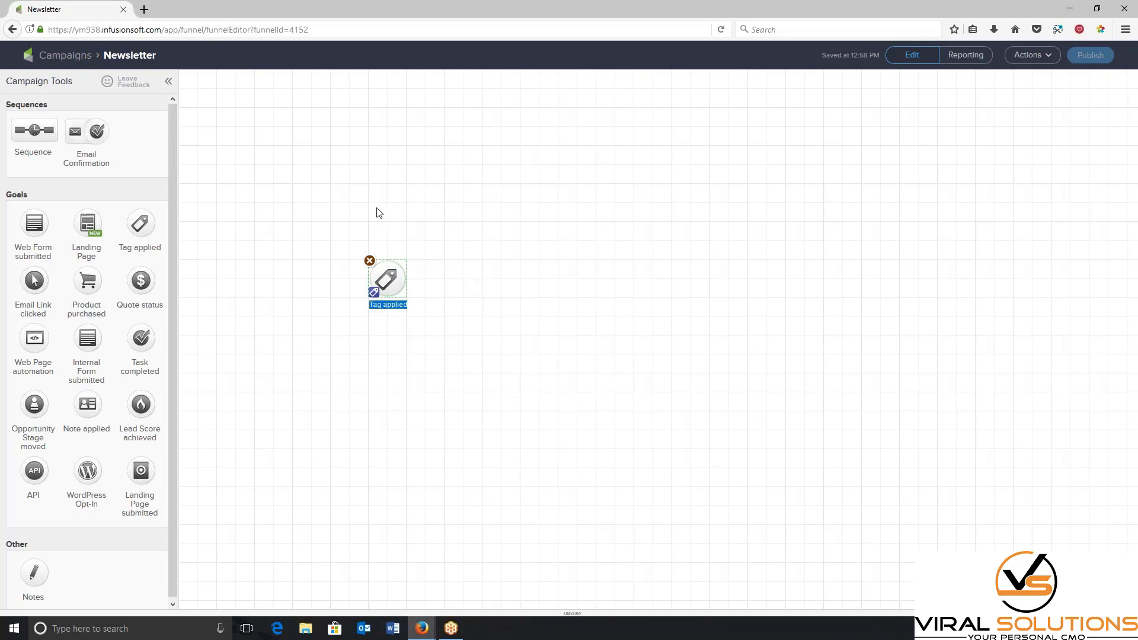
{"action": "left_click_drag", "start_coordinate": [37, 225], "coordinate": [388, 184]}
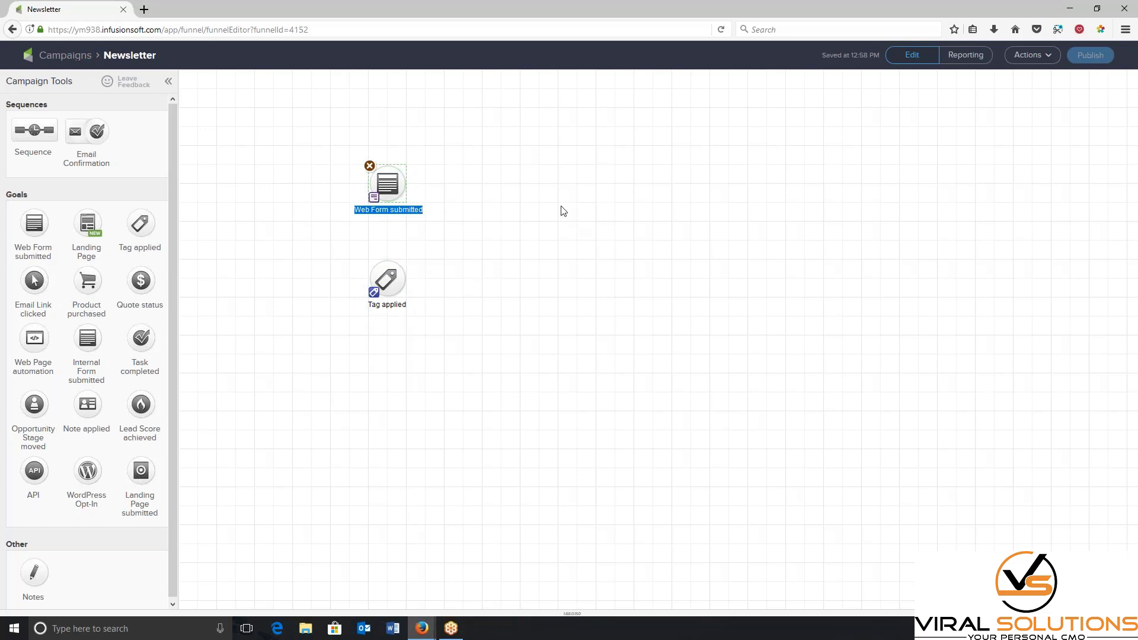
{"action": "left_click", "coordinate": [394, 177]}
{"action": "mouse_move", "coordinate": [394, 278]}
Step: Add a sequence beside the two goals and connect both the tag goal and the web form goal to it
{"action": "left_click_drag", "start_coordinate": [33, 130], "coordinate": [511, 232]}
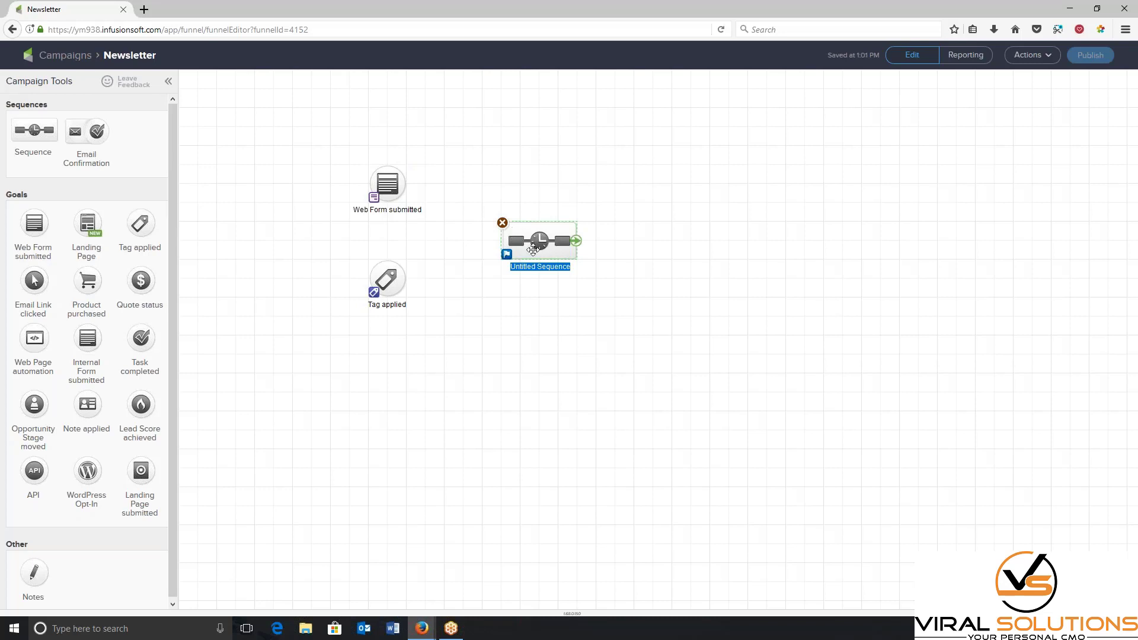
{"action": "left_click_drag", "start_coordinate": [418, 294], "coordinate": [501, 242]}
{"action": "left_click_drag", "start_coordinate": [419, 198], "coordinate": [523, 241]}
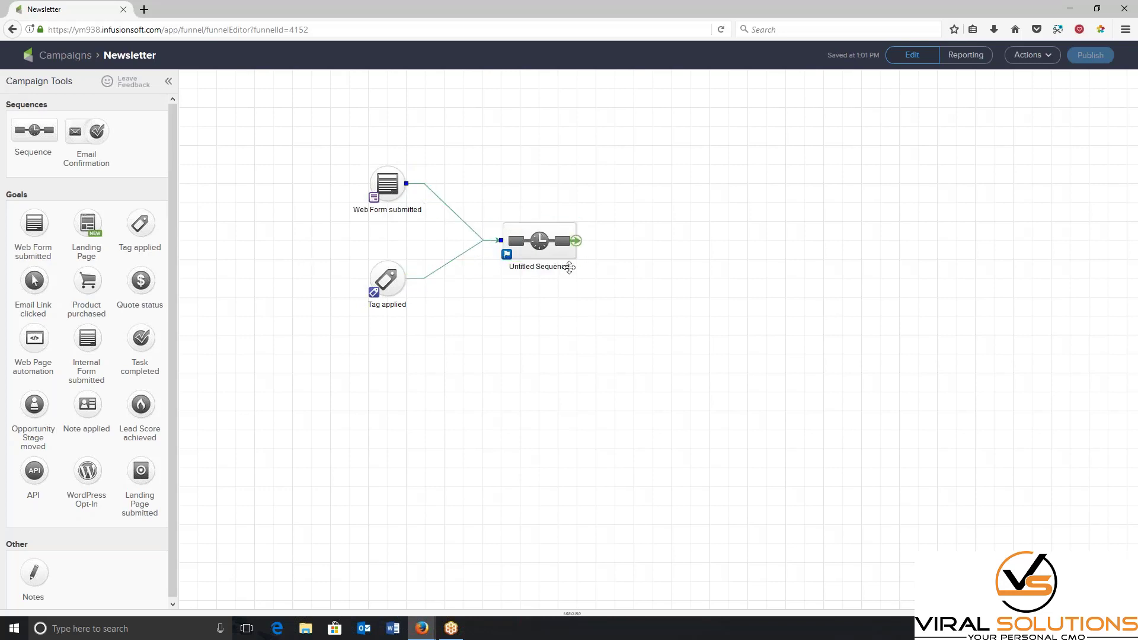
Step: Rename the sequence connected to the two goals as "Staging Area"
{"action": "left_click", "coordinate": [551, 266]}
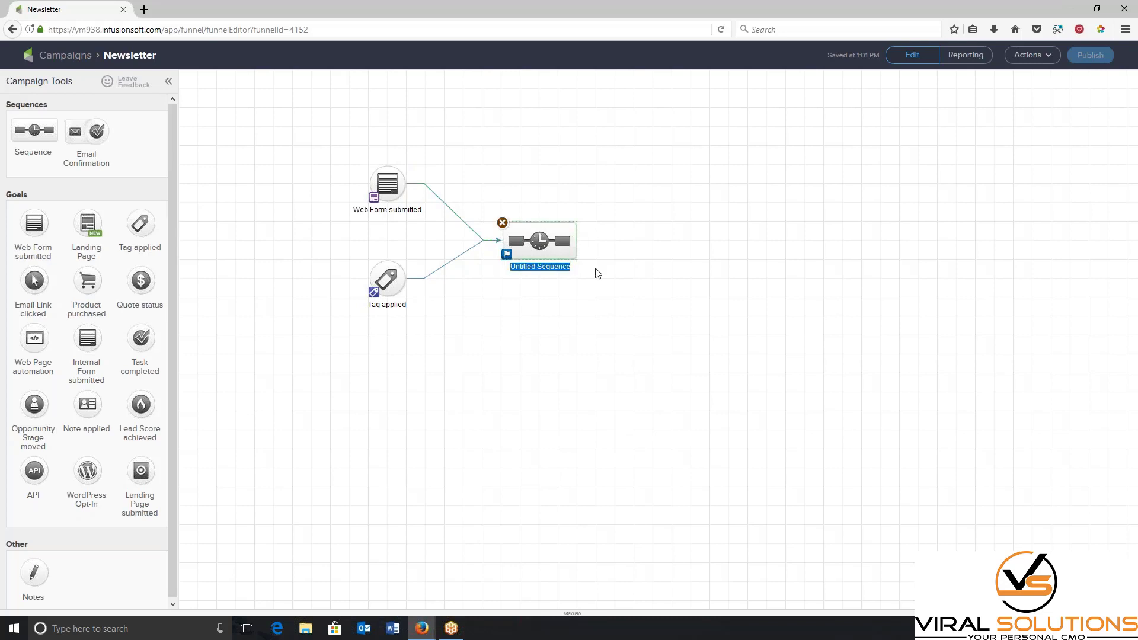
{"action": "type", "text": "Staging Area"}
{"action": "key", "text": "Return"}
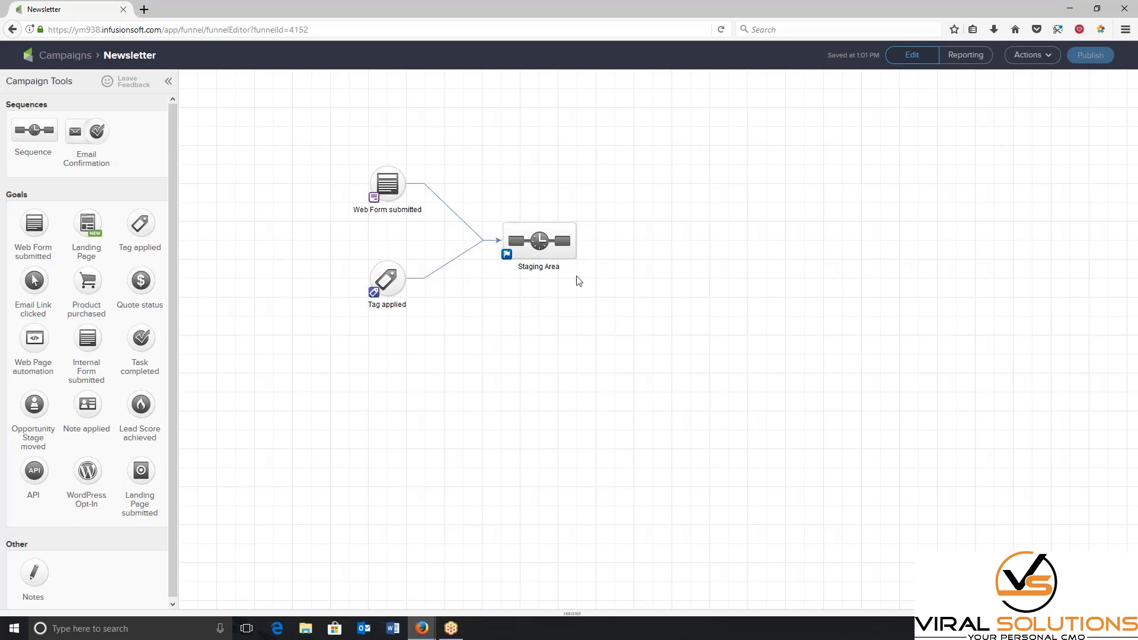
Step: Add a sequence named "E | November Newsletter 2017" after Staging Area and connect Staging Area to it
{"action": "mouse_move", "coordinate": [560, 258]}
{"action": "left_click_drag", "start_coordinate": [28, 131], "coordinate": [674, 274]}
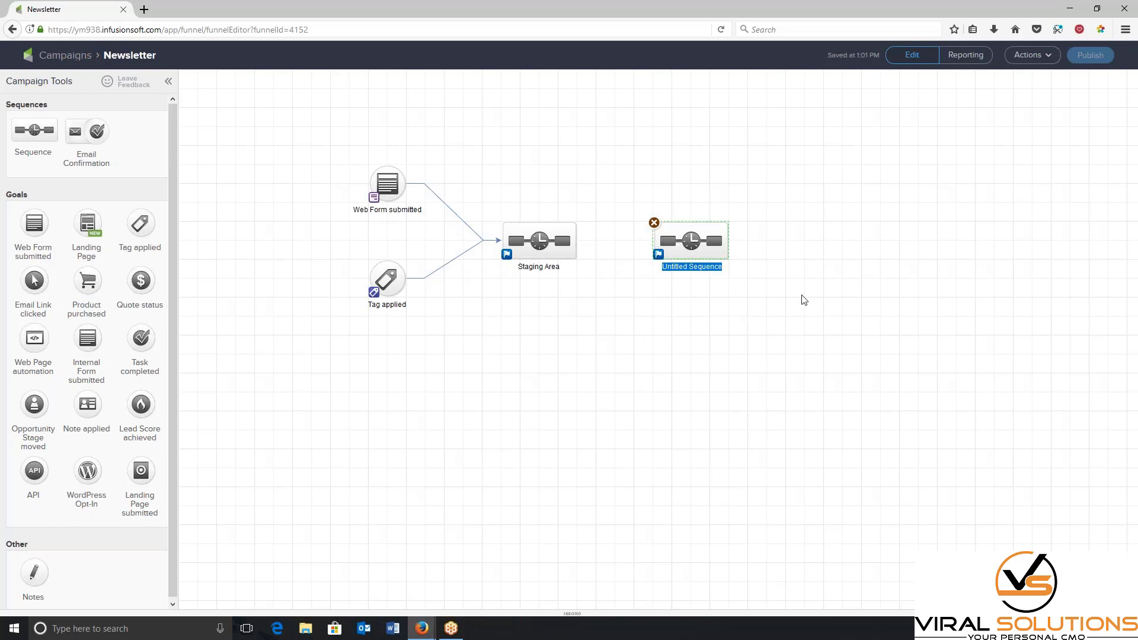
{"action": "left_click", "coordinate": [669, 194]}
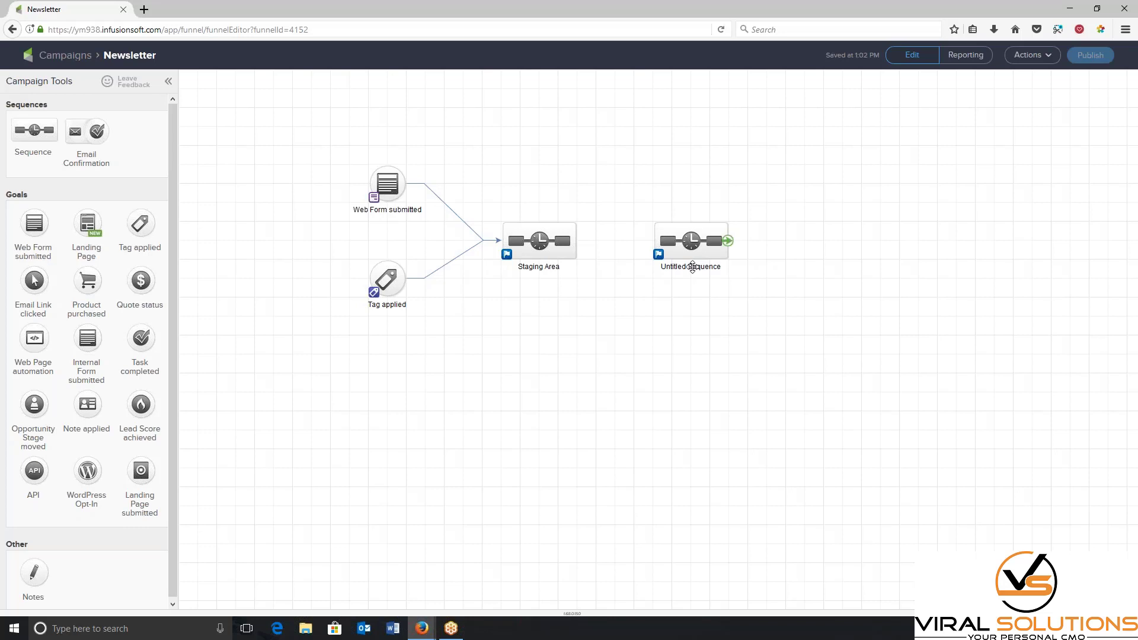
{"action": "double_click", "coordinate": [692, 267]}
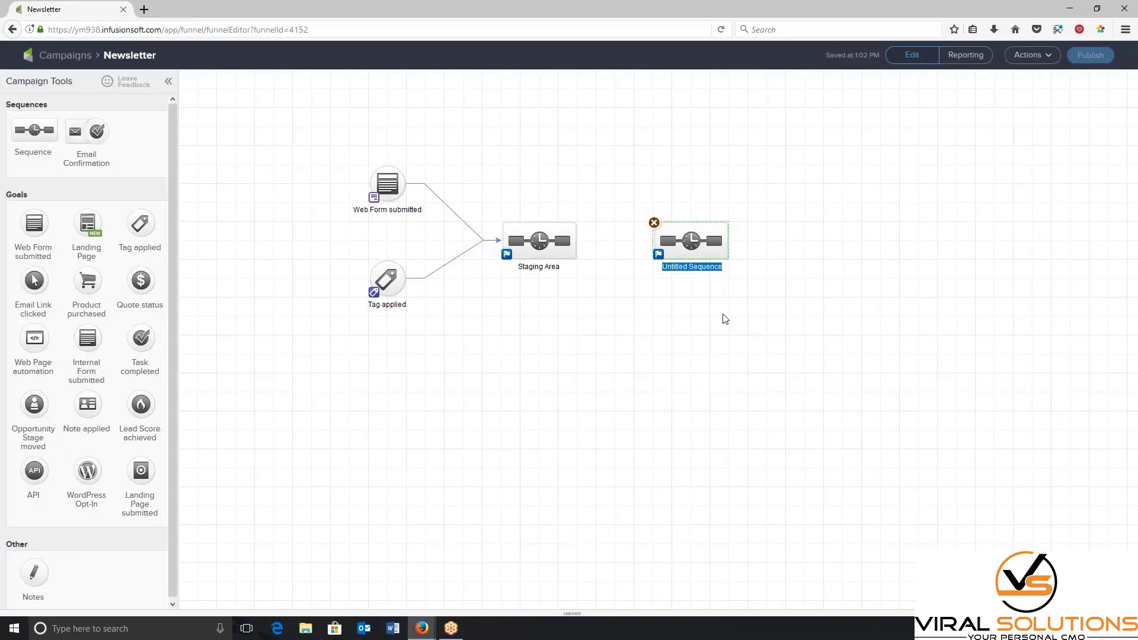
{"action": "type", "text": "E"}
{"action": "type", "text": "| November Newsletter 2017"}
{"action": "mouse_move", "coordinate": [577, 243]}
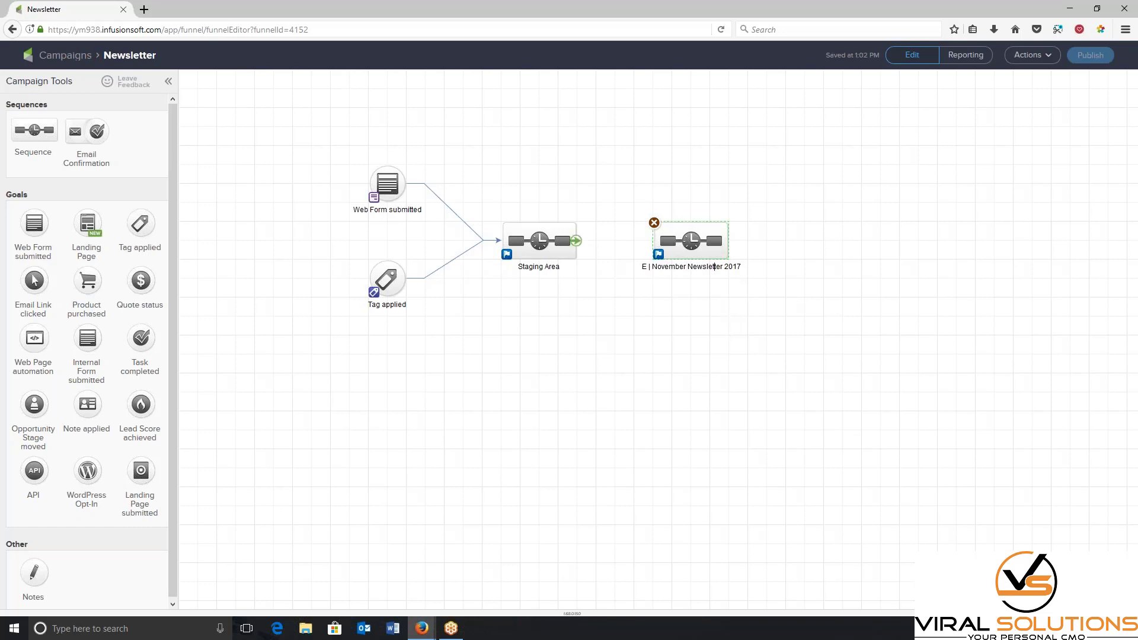
{"action": "left_click_drag", "start_coordinate": [577, 243], "coordinate": [681, 240]}
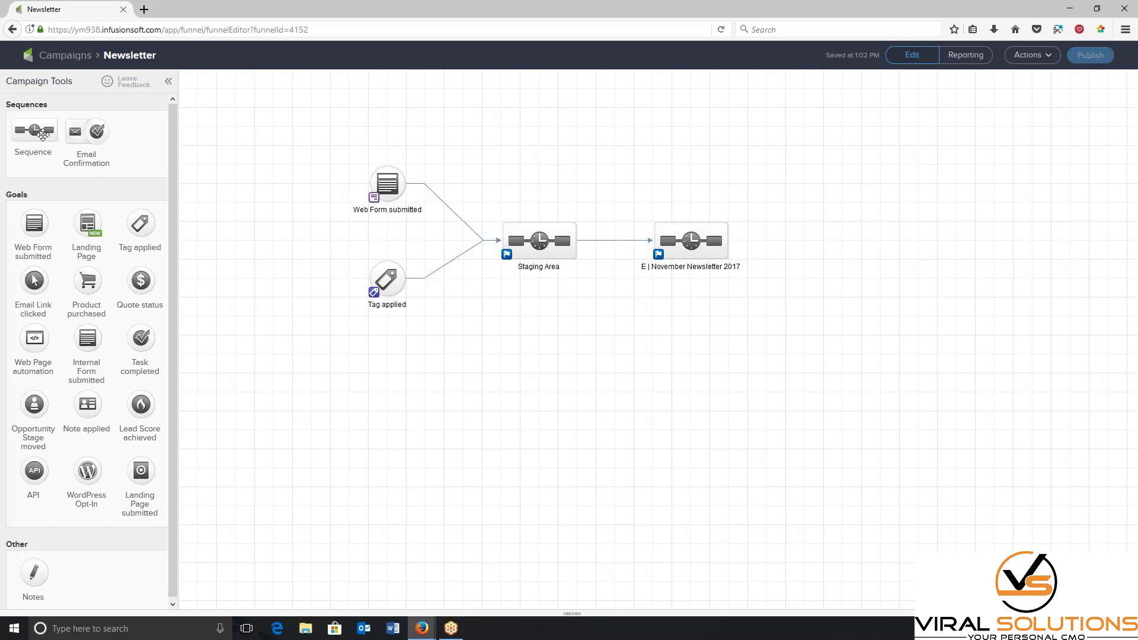
Step: Add a sequence named "Remove already sent" above Staging Area and connect Staging Area to it, shifting the decision diamond slightly toward the newsletter sequence
{"action": "left_click_drag", "start_coordinate": [41, 133], "coordinate": [516, 155]}
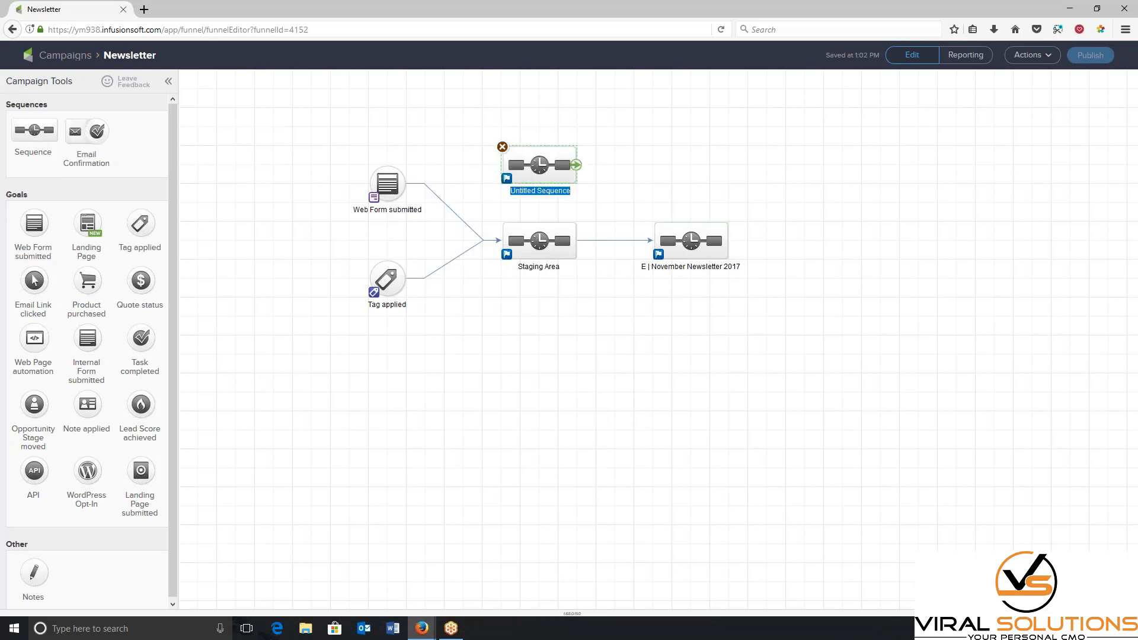
{"action": "type", "text": "Remove already sent"}
{"action": "left_click", "coordinate": [635, 183]}
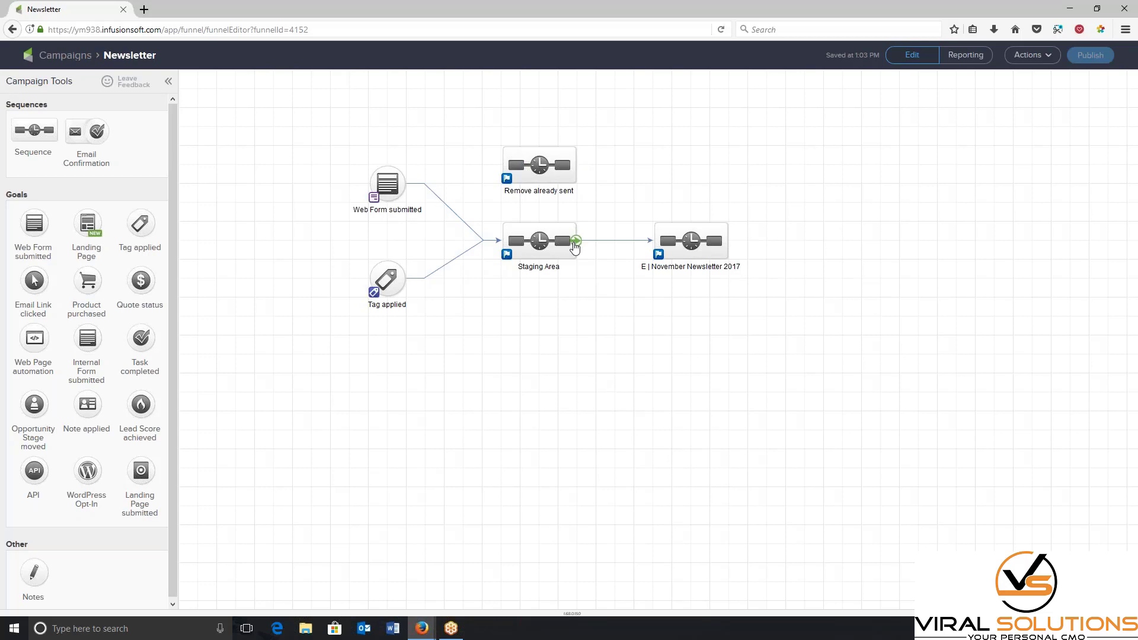
{"action": "left_click_drag", "start_coordinate": [575, 241], "coordinate": [538, 167]}
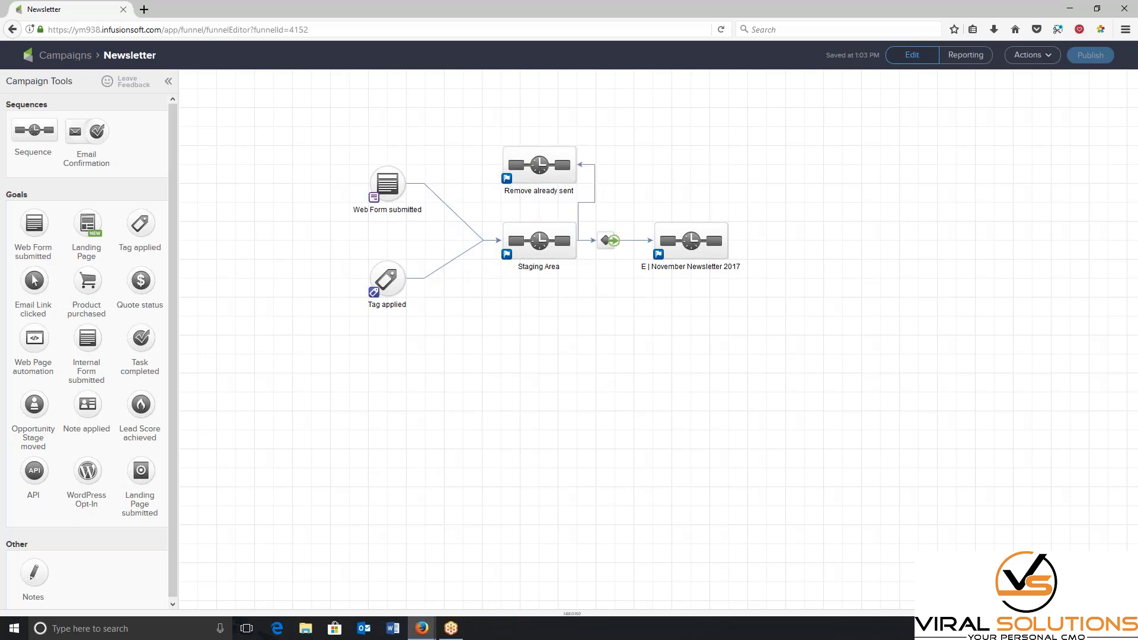
{"action": "left_click_drag", "start_coordinate": [606, 241], "coordinate": [615, 242]}
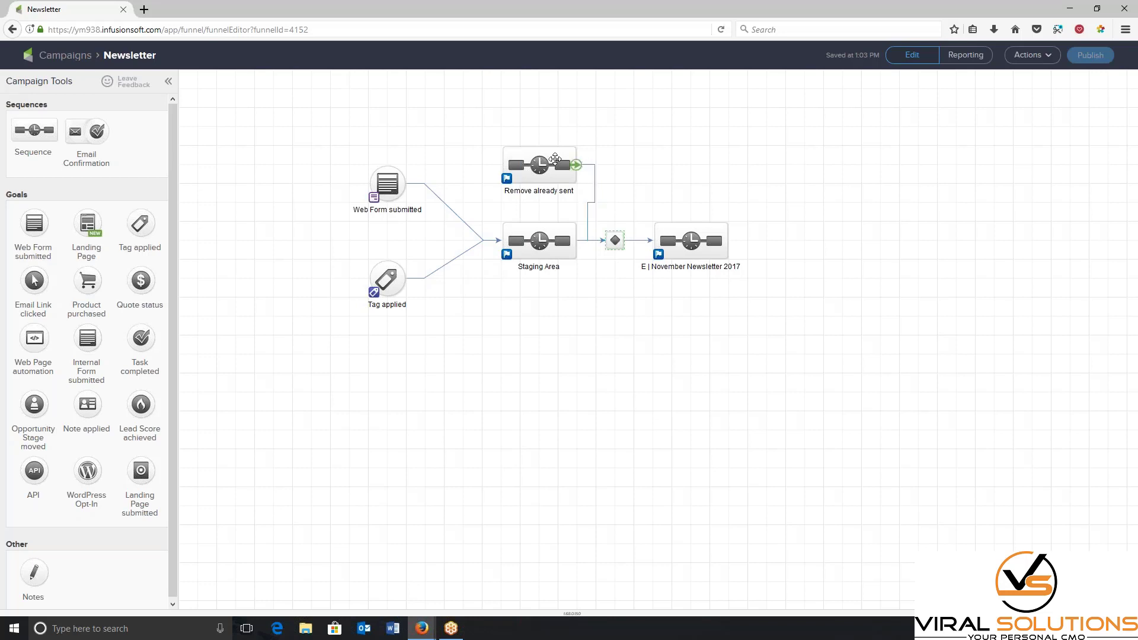
Step: Add a sequence named "Remove Opt Out" below Staging Area and connect Staging Area to it
{"action": "left_click", "coordinate": [442, 408]}
{"action": "left_click_drag", "start_coordinate": [37, 132], "coordinate": [511, 310]}
{"action": "type", "text": "Re"}
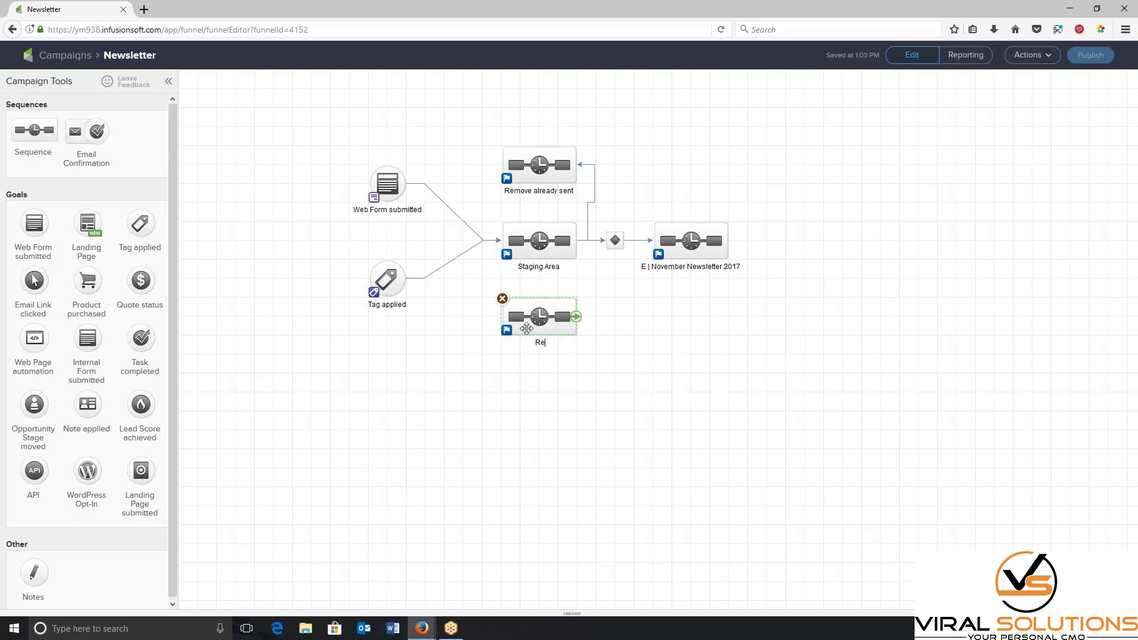
{"action": "type", "text": "move Opt Out"}
{"action": "left_click", "coordinate": [499, 379]}
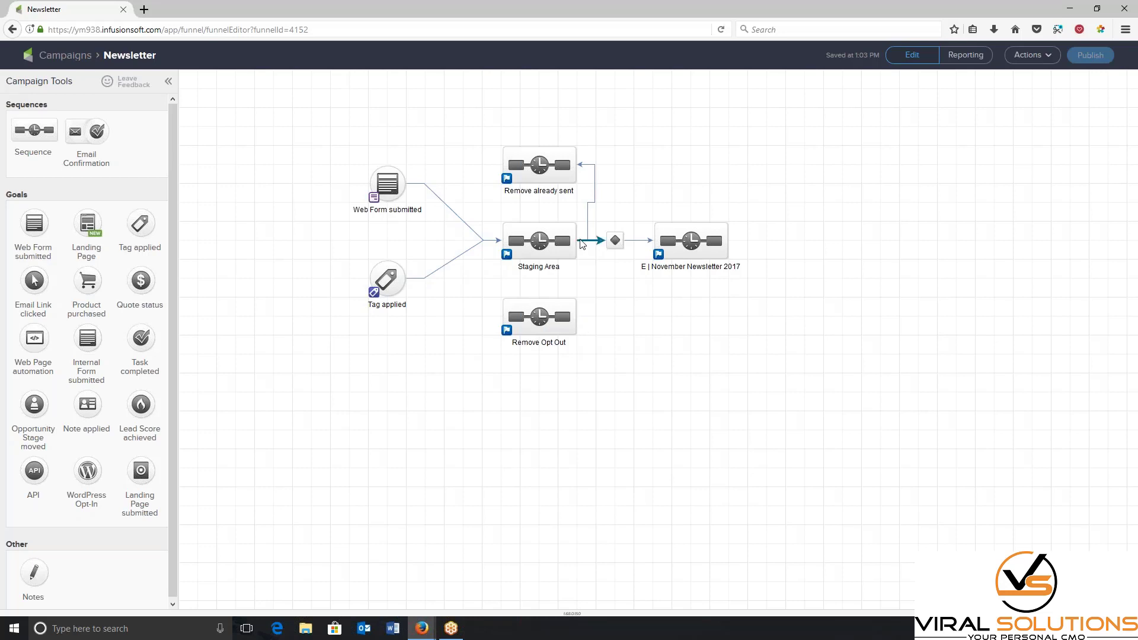
{"action": "left_click_drag", "start_coordinate": [576, 241], "coordinate": [549, 316]}
Step: Open the November newsletter sequence and chain a date timer, an email and an Apply/Remove Tag step after Start
{"action": "double_click", "coordinate": [692, 239]}
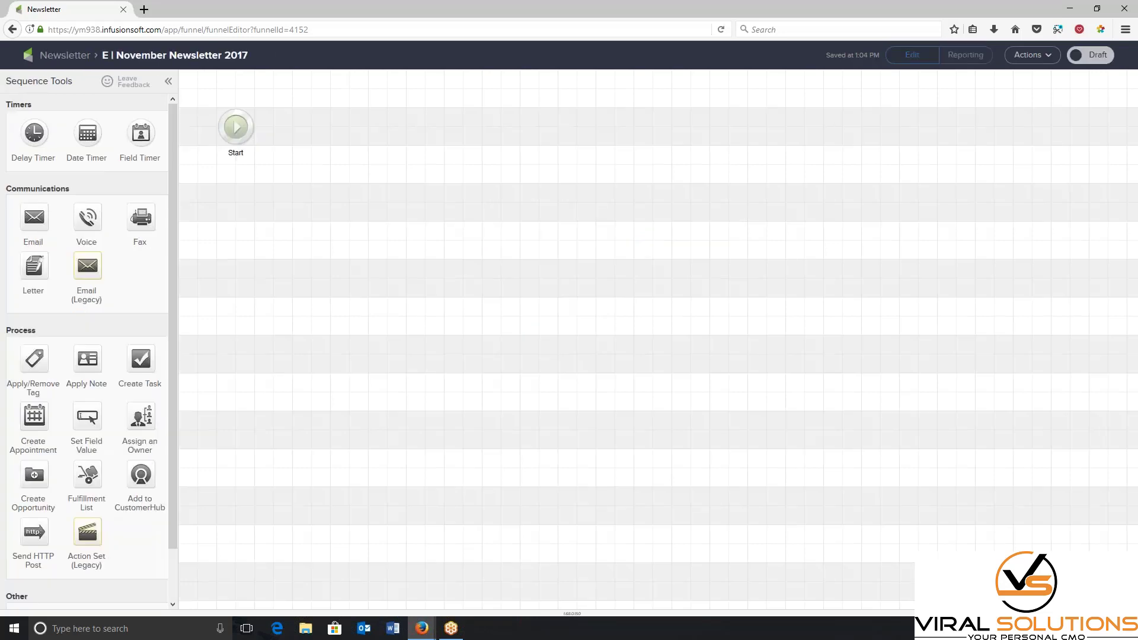
{"action": "left_click_drag", "start_coordinate": [91, 130], "coordinate": [339, 117]}
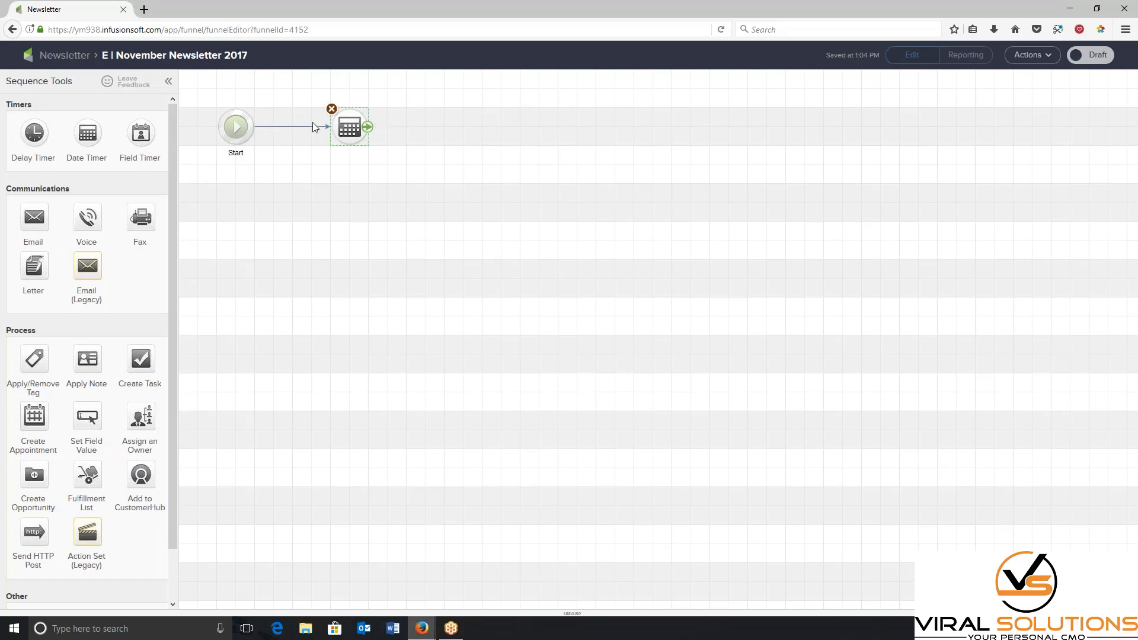
{"action": "left_click_drag", "start_coordinate": [34, 217], "coordinate": [458, 97]}
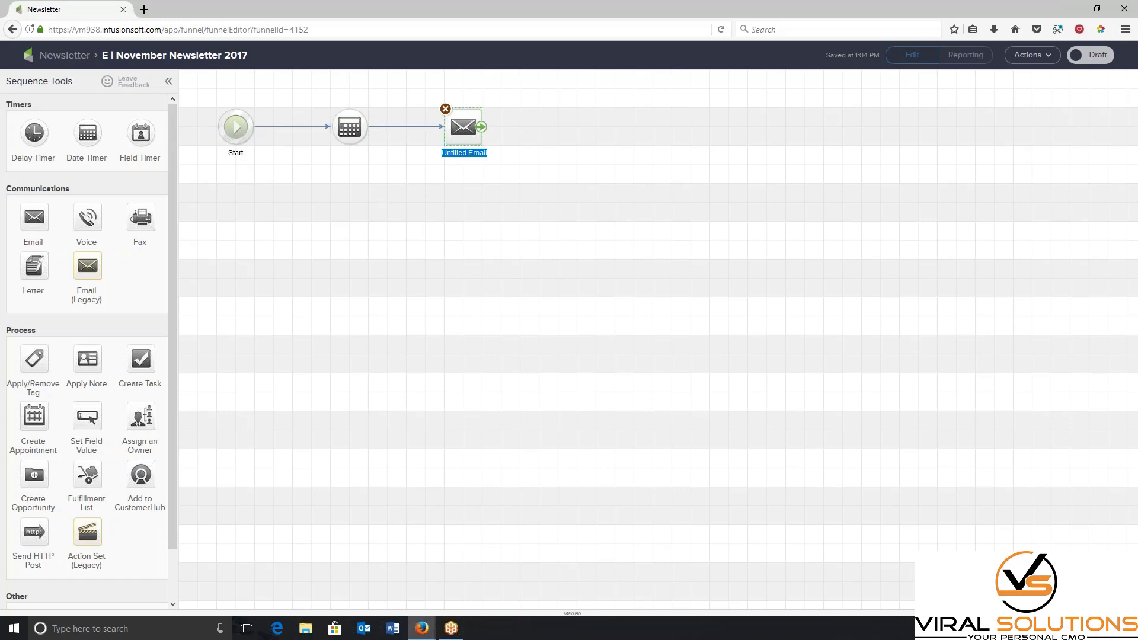
{"action": "left_click_drag", "start_coordinate": [39, 359], "coordinate": [560, 126]}
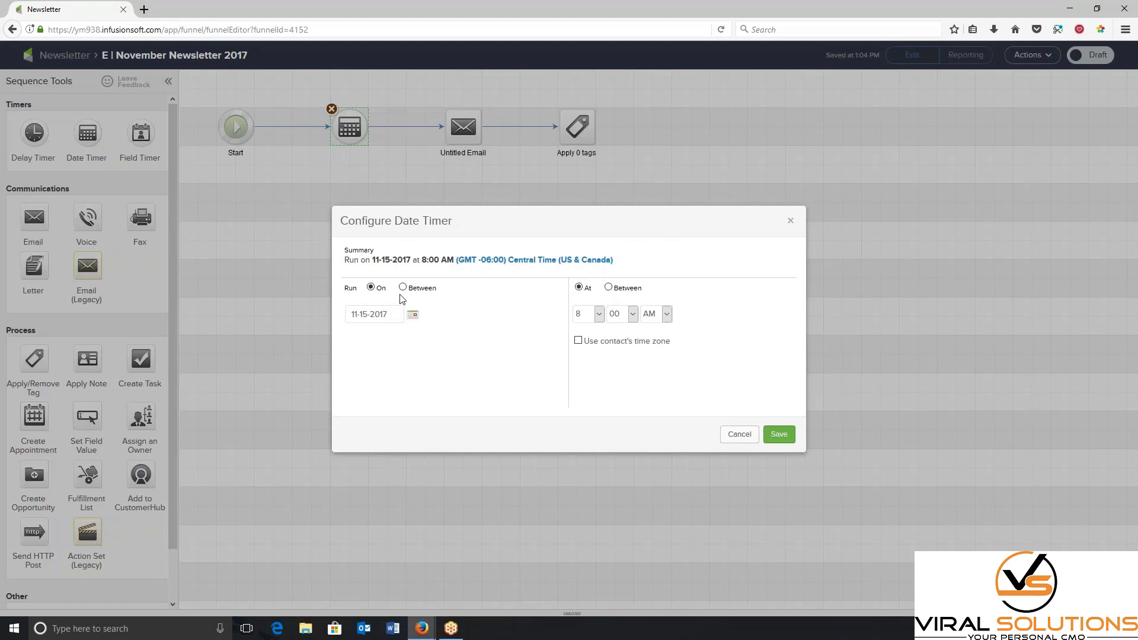
Step: Set the date timer to run between 11-15-2017 and 11-22-2017, between 8:00 AM and 5:00 PM, using the contact's time zone
{"action": "left_click", "coordinate": [403, 287]}
{"action": "left_click", "coordinate": [497, 316]}
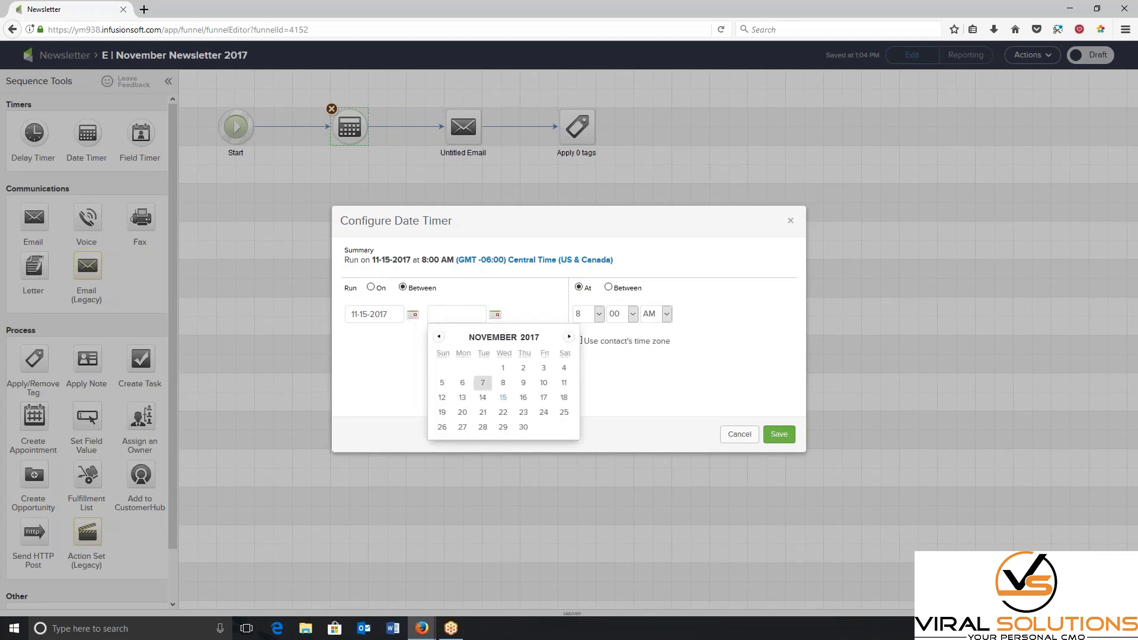
{"action": "left_click", "coordinate": [508, 415]}
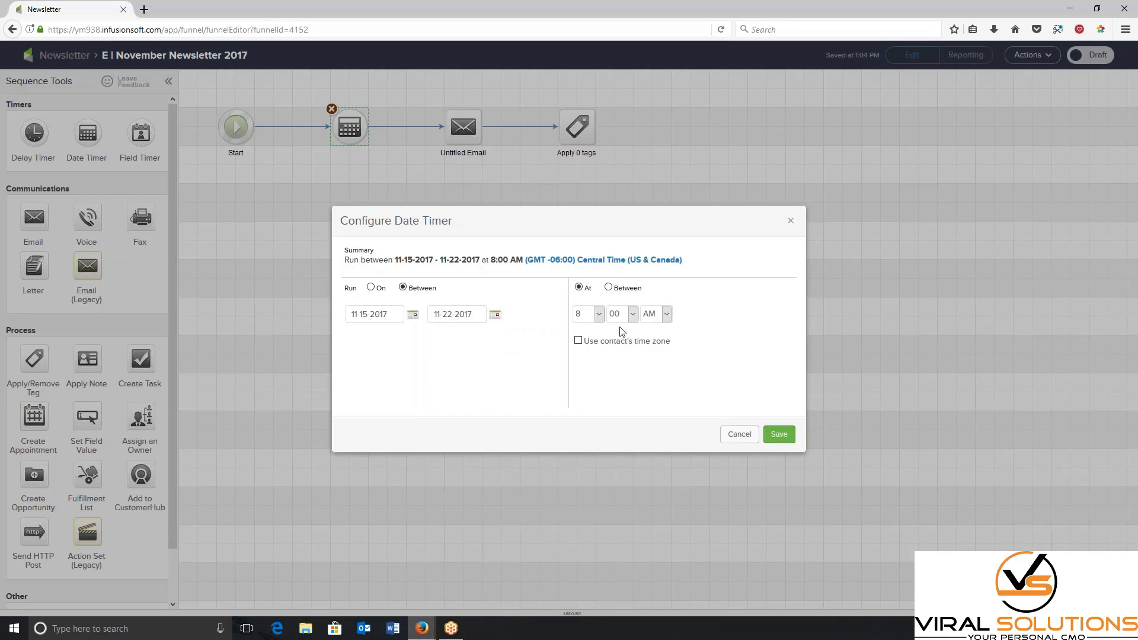
{"action": "left_click", "coordinate": [607, 288]}
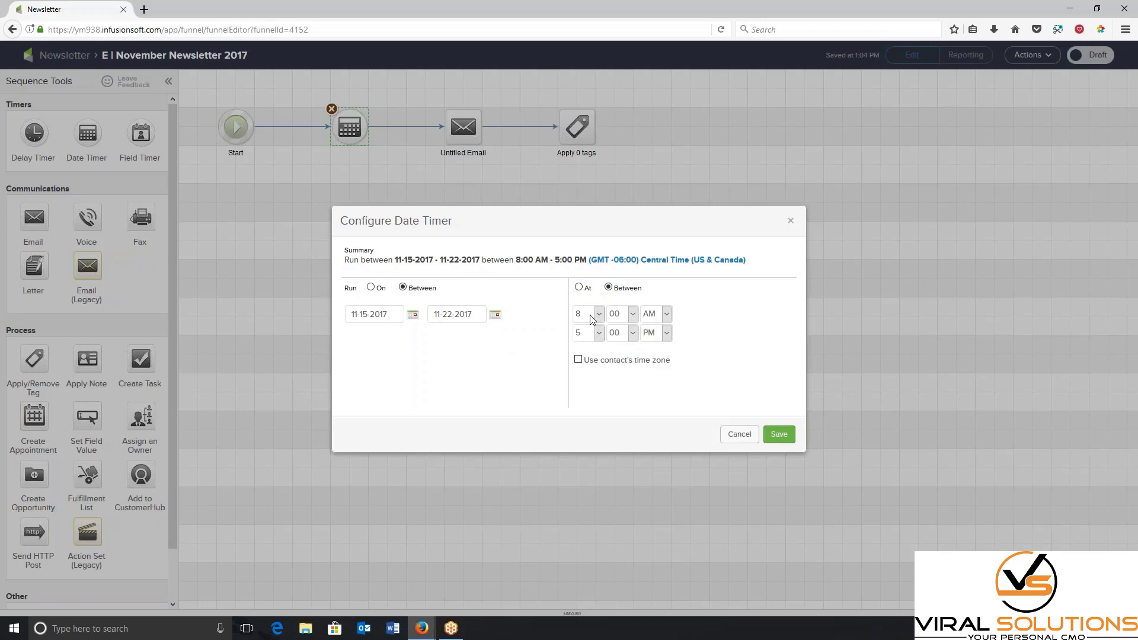
{"action": "left_click_drag", "start_coordinate": [587, 364], "coordinate": [670, 360]}
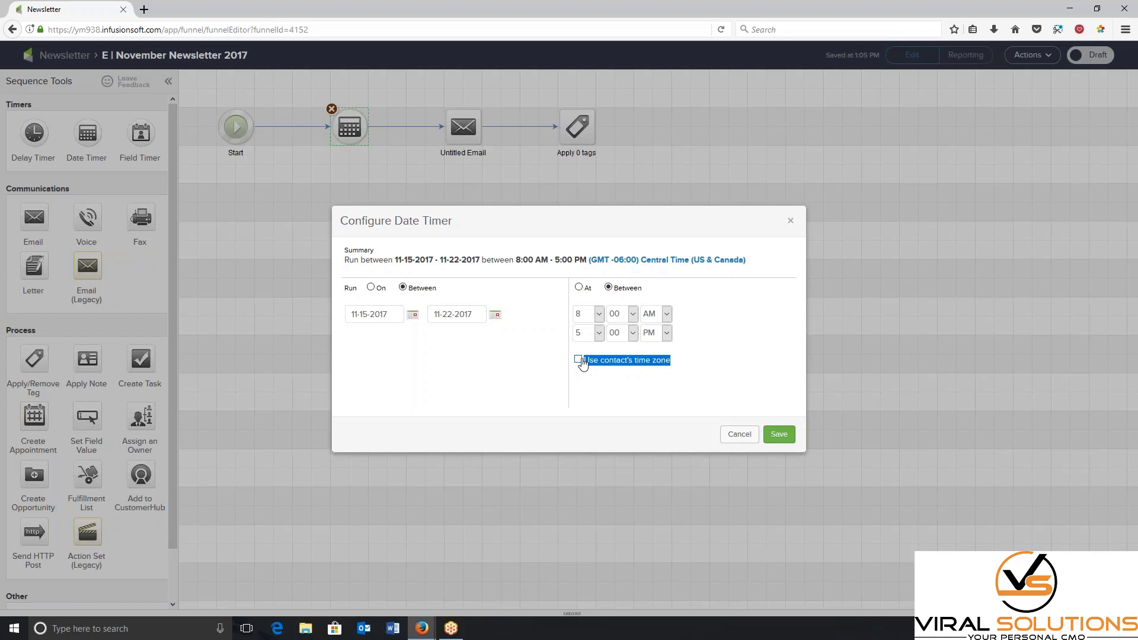
{"action": "left_click", "coordinate": [645, 376]}
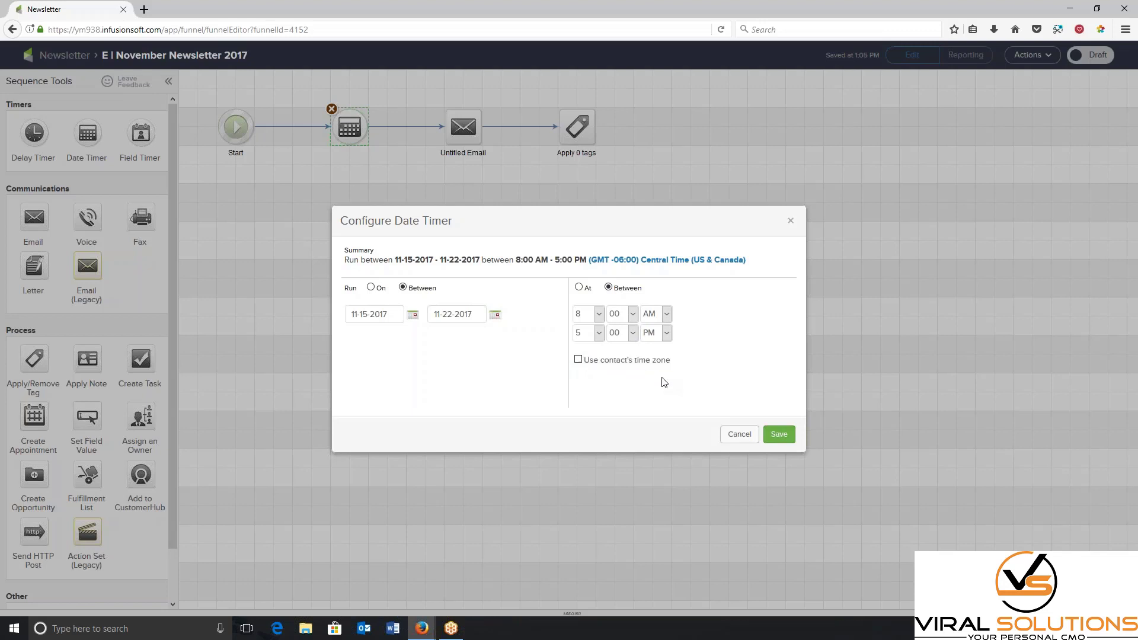
{"action": "left_click", "coordinate": [578, 361]}
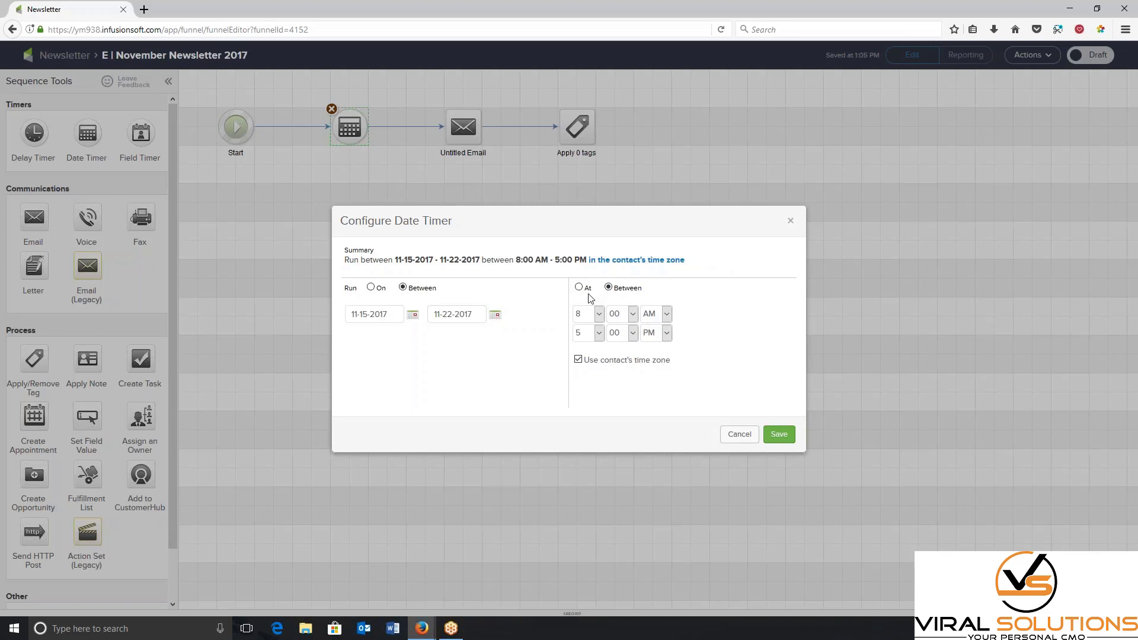
Step: Rename the untitled email as "E | November Newsletter 2017"
{"action": "double_click", "coordinate": [464, 153]}
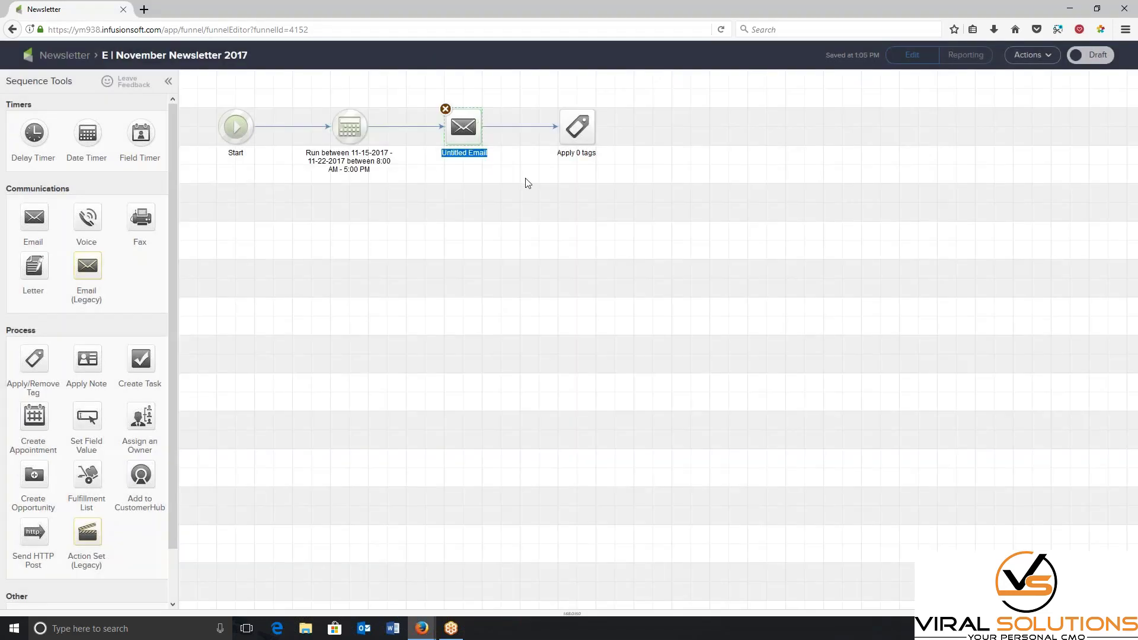
{"action": "type", "text": "E | November Newslett"}
{"action": "key", "text": "BackSpace"}
{"action": "key", "text": "BackSpace"}
{"action": "key", "text": "BackSpace"}
{"action": "type", "text": "etter"}
{"action": "key", "text": "Return"}
{"action": "type", "text": "2017"}
{"action": "key", "text": "Return"}
{"action": "left_click", "coordinate": [518, 217]}
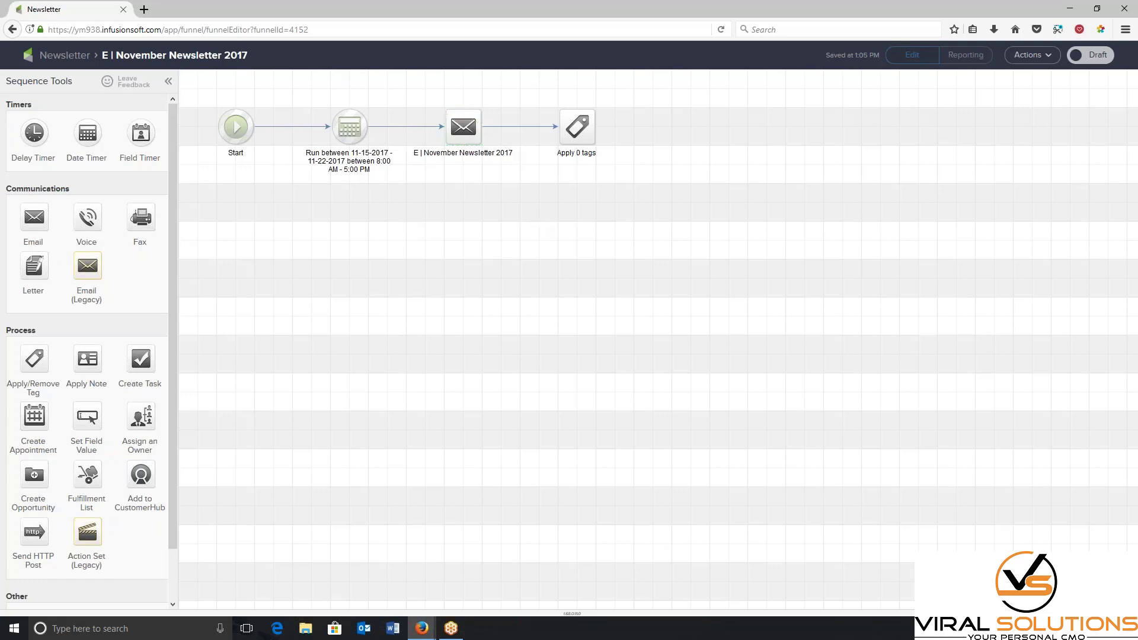
Step: Configure the tag step after the email to apply "Email Delivered -> ED | November 1 ezine 2017" and save it
{"action": "left_click", "coordinate": [578, 133]}
{"action": "double_click", "coordinate": [578, 134]}
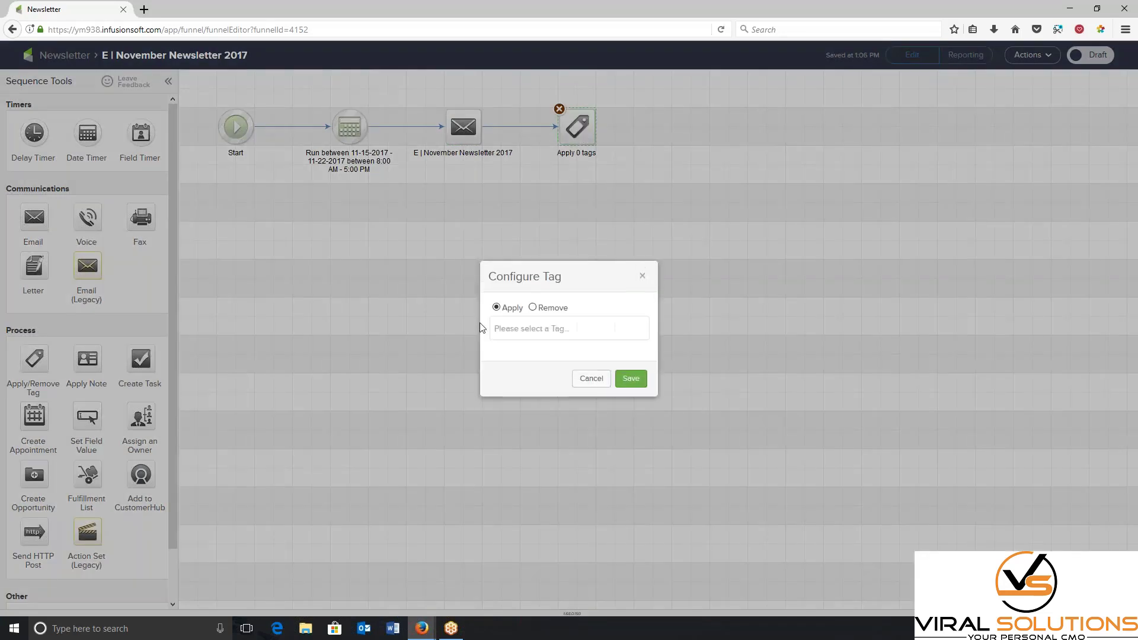
{"action": "left_click", "coordinate": [541, 329]}
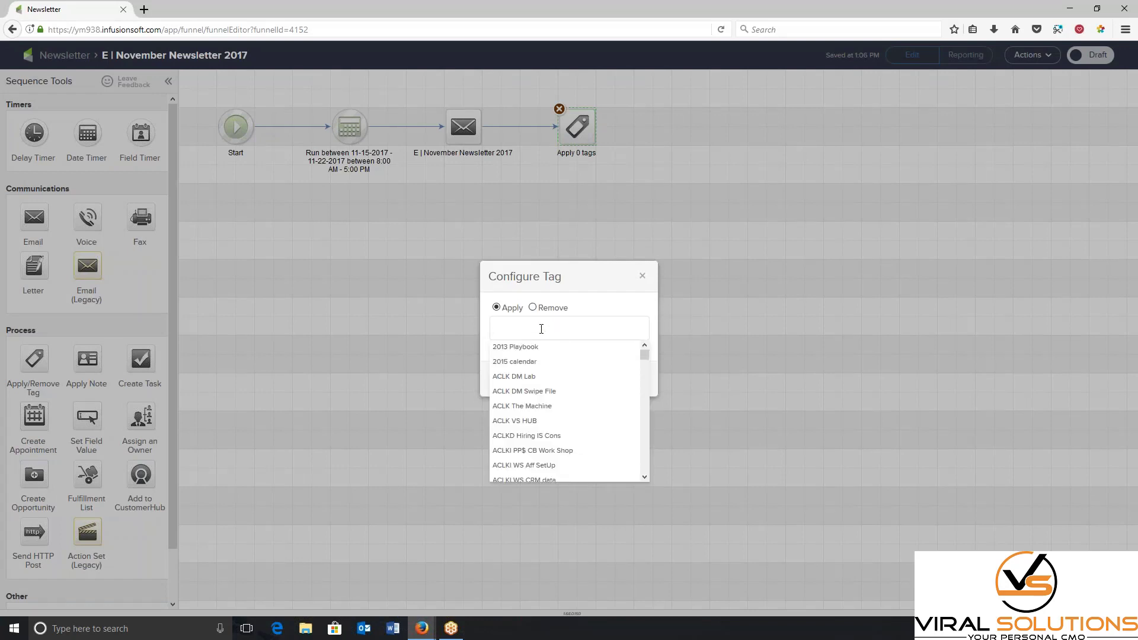
{"action": "type", "text": "nove"}
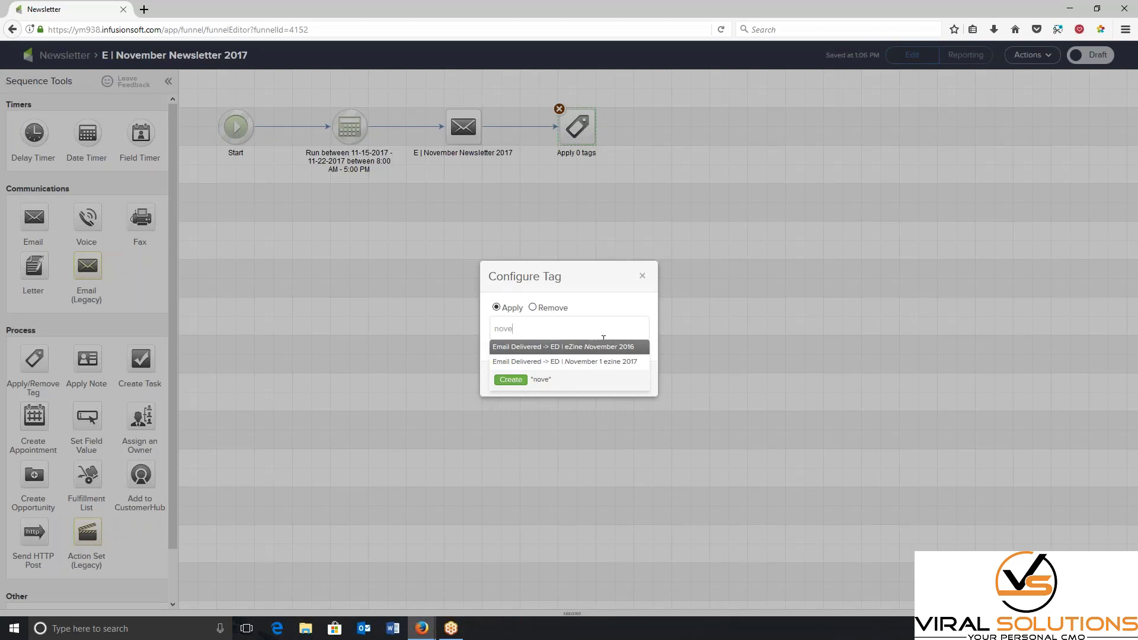
{"action": "left_click", "coordinate": [513, 362]}
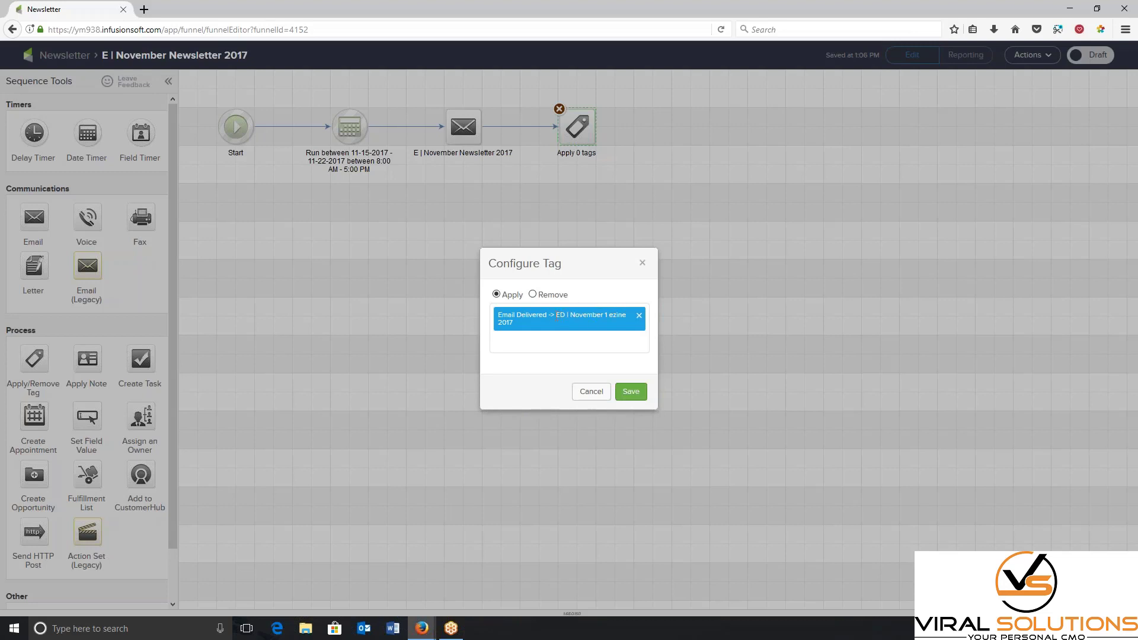
{"action": "left_click", "coordinate": [630, 392]}
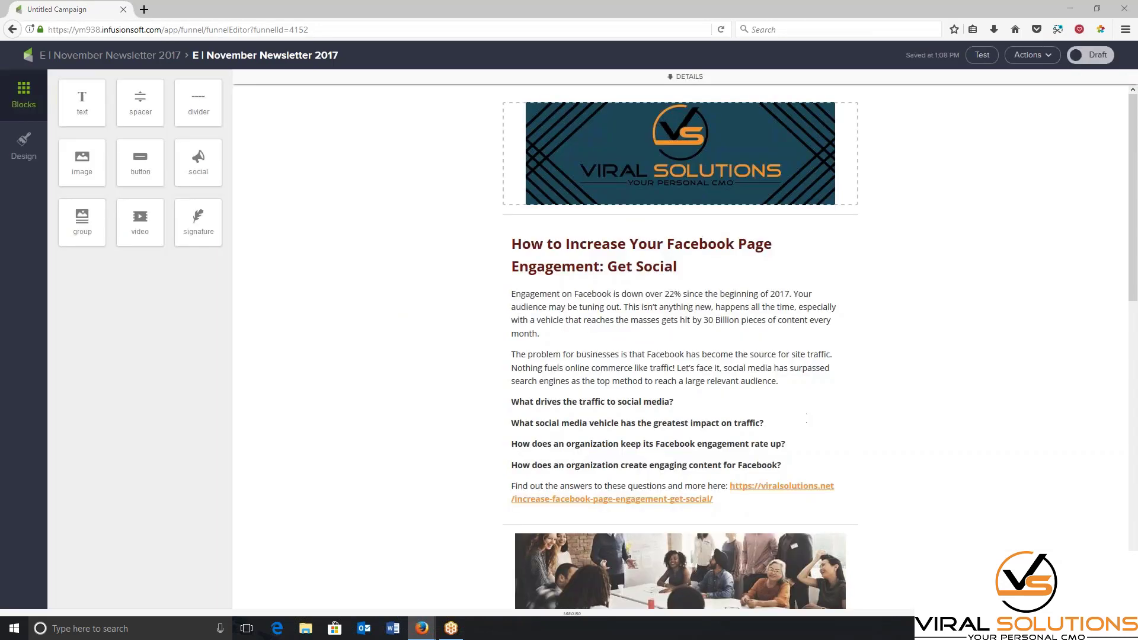
Step: Review the November newsletter email's content from the header through the articles to the free consultation section
{"action": "scroll", "coordinate": [960, 389], "scroll_direction": "down", "scroll_amount": 5}
{"action": "scroll", "coordinate": [960, 388], "scroll_direction": "down", "scroll_amount": 9}
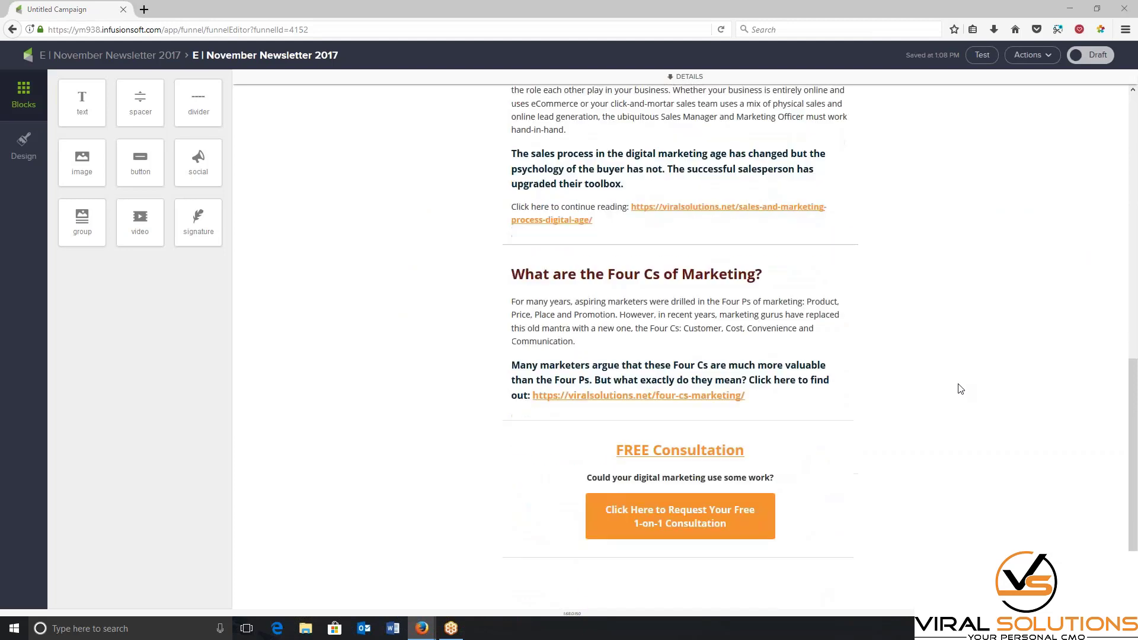
Step: Mark the November newsletter email as Ready and look over its content once more
{"action": "scroll", "coordinate": [960, 386], "scroll_direction": "up", "scroll_amount": 12}
{"action": "scroll", "coordinate": [960, 386], "scroll_direction": "up", "scroll_amount": 4}
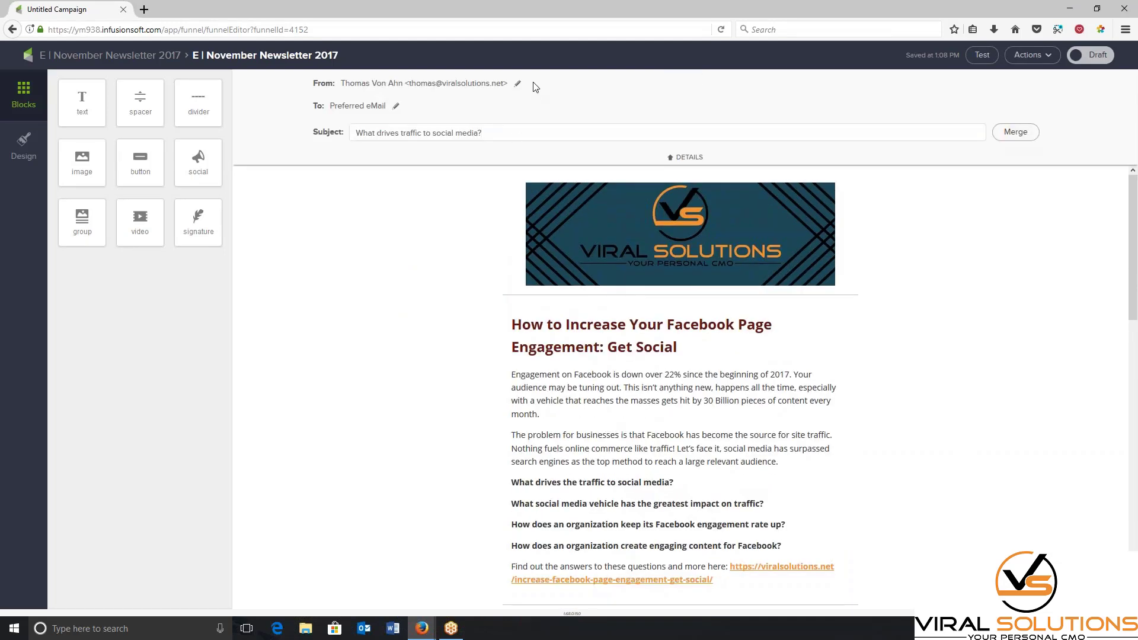
{"action": "left_click", "coordinate": [1096, 57]}
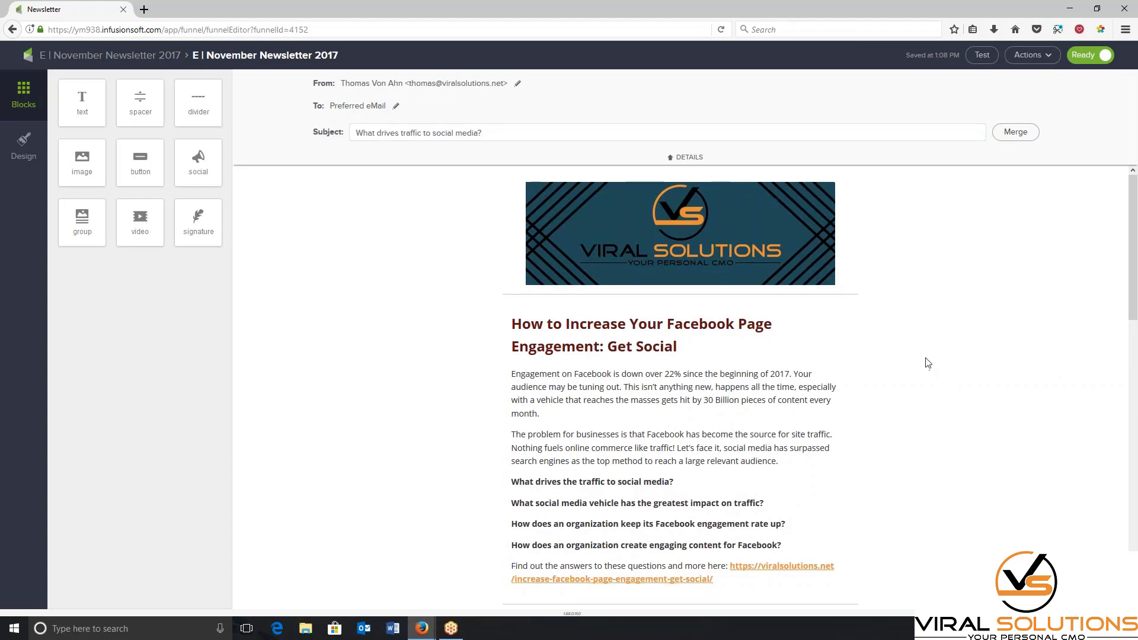
{"action": "scroll", "coordinate": [929, 358], "scroll_direction": "down", "scroll_amount": 1}
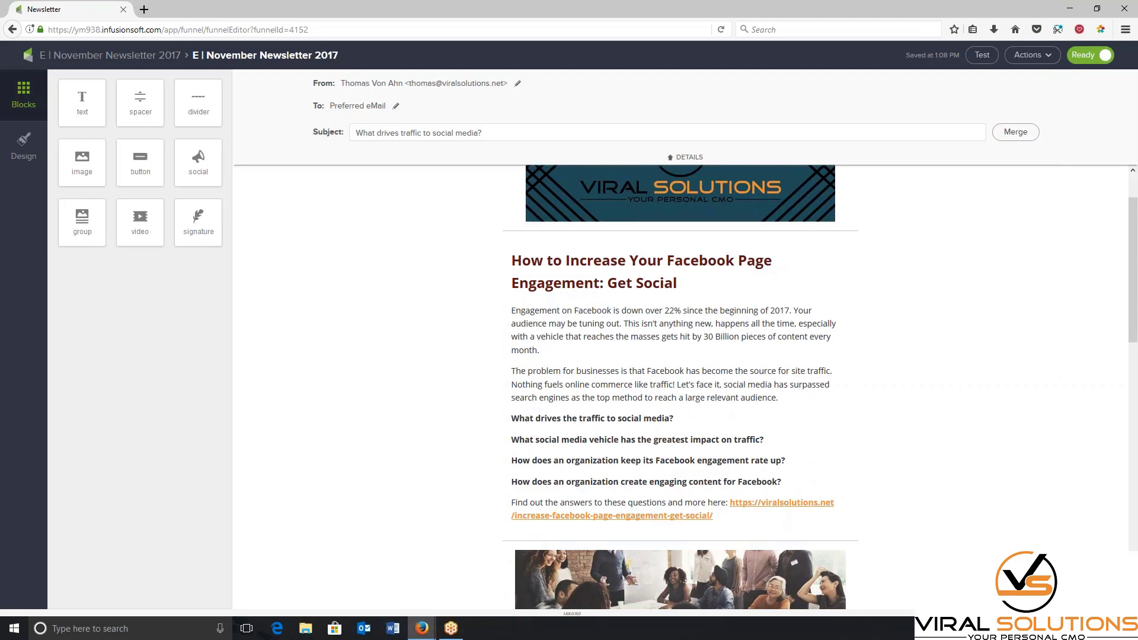
{"action": "scroll", "coordinate": [680, 385], "scroll_direction": "down", "scroll_amount": 10}
{"action": "scroll", "coordinate": [680, 385], "scroll_direction": "up", "scroll_amount": 8}
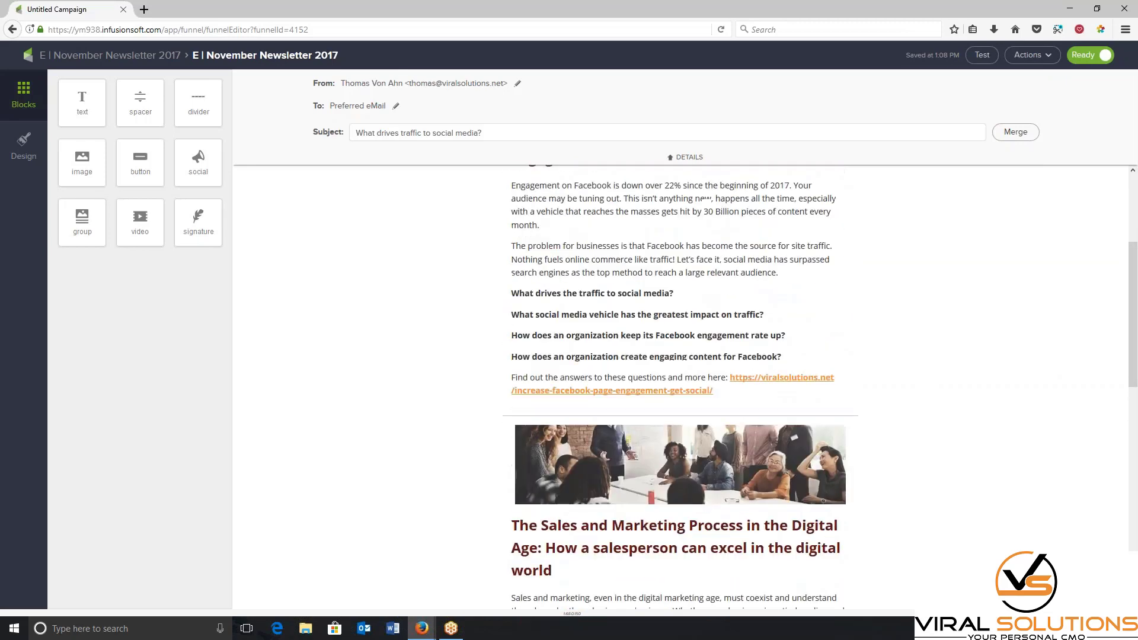
{"action": "scroll", "coordinate": [680, 385], "scroll_direction": "up", "scroll_amount": 3}
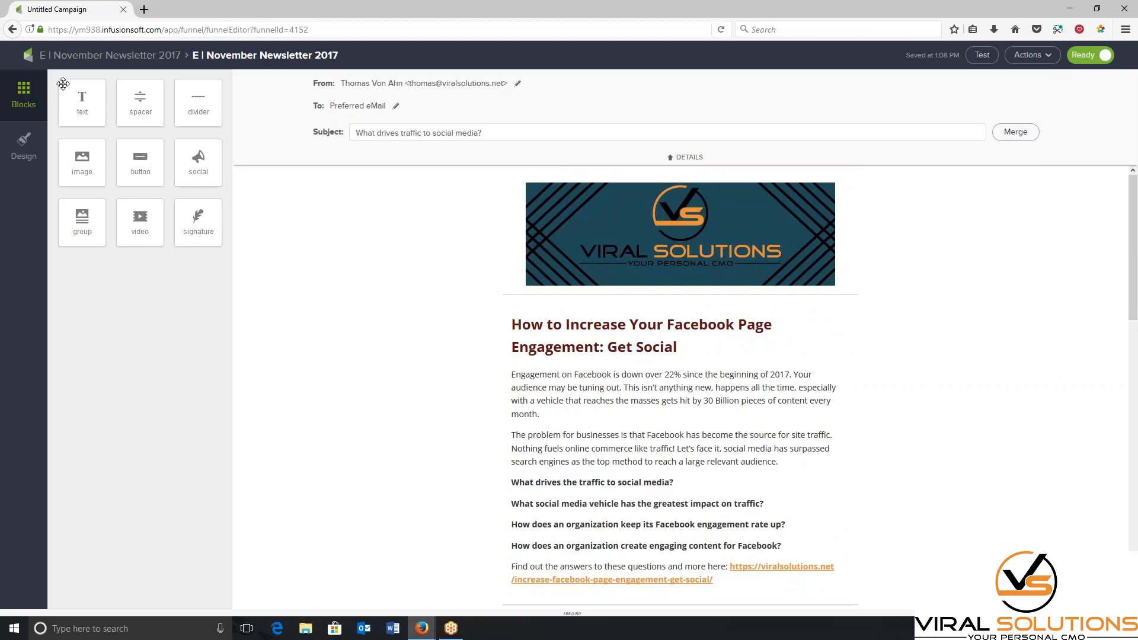
Step: Return to the E | November Newsletter 2017 sequence, mark it as Ready and go back to the campaign canvas
{"action": "left_click", "coordinate": [121, 56]}
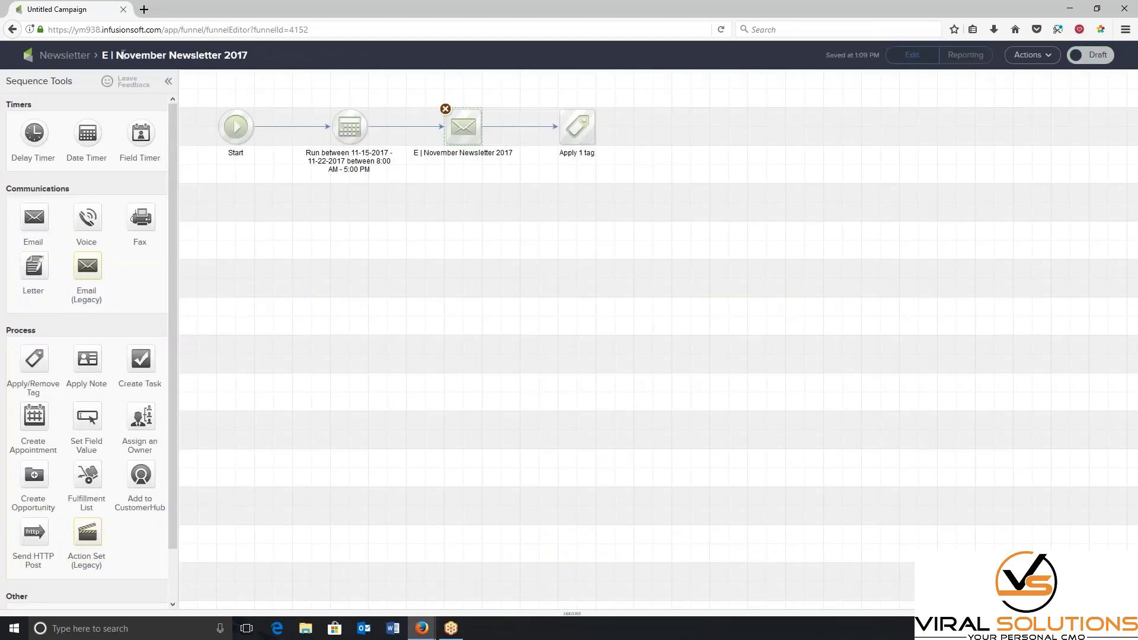
{"action": "left_click", "coordinate": [1075, 59]}
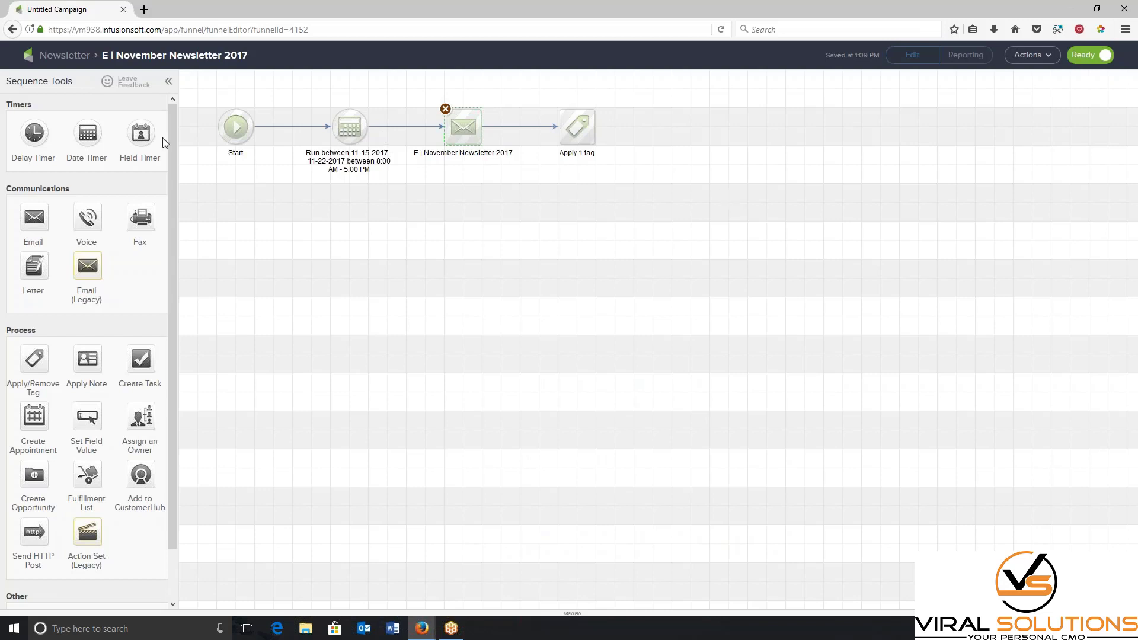
{"action": "left_click", "coordinate": [66, 55]}
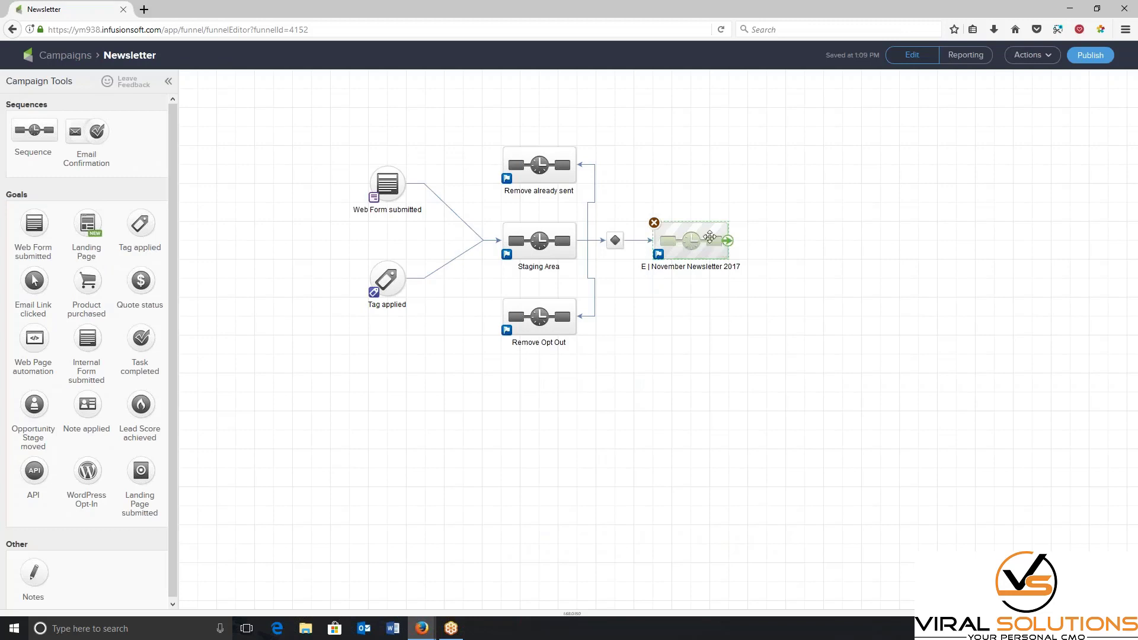
Step: Open the decision diamond after the staging area and review the rule sections for its three sequences
{"action": "double_click", "coordinate": [614, 242]}
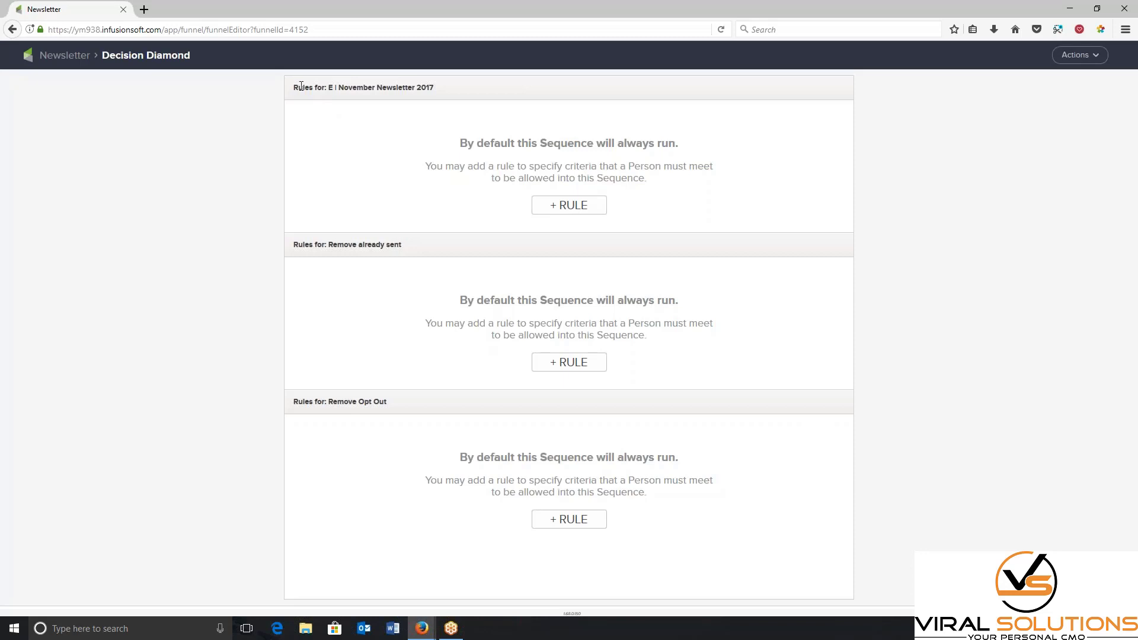
{"action": "left_click_drag", "start_coordinate": [300, 86], "coordinate": [437, 87]}
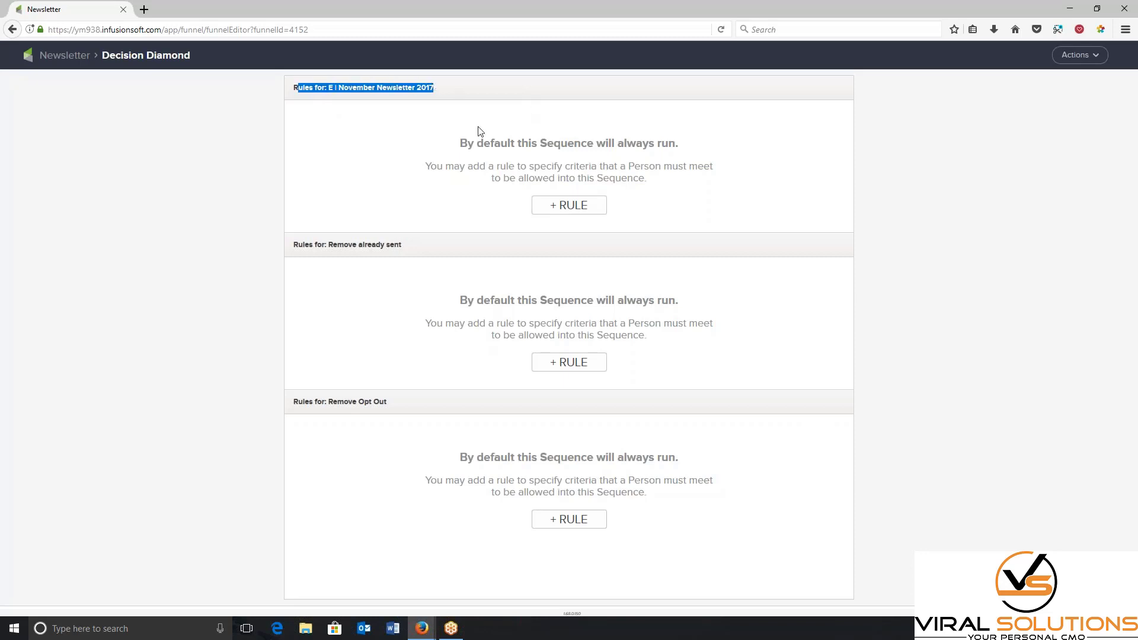
{"action": "left_click_drag", "start_coordinate": [292, 245], "coordinate": [427, 250]}
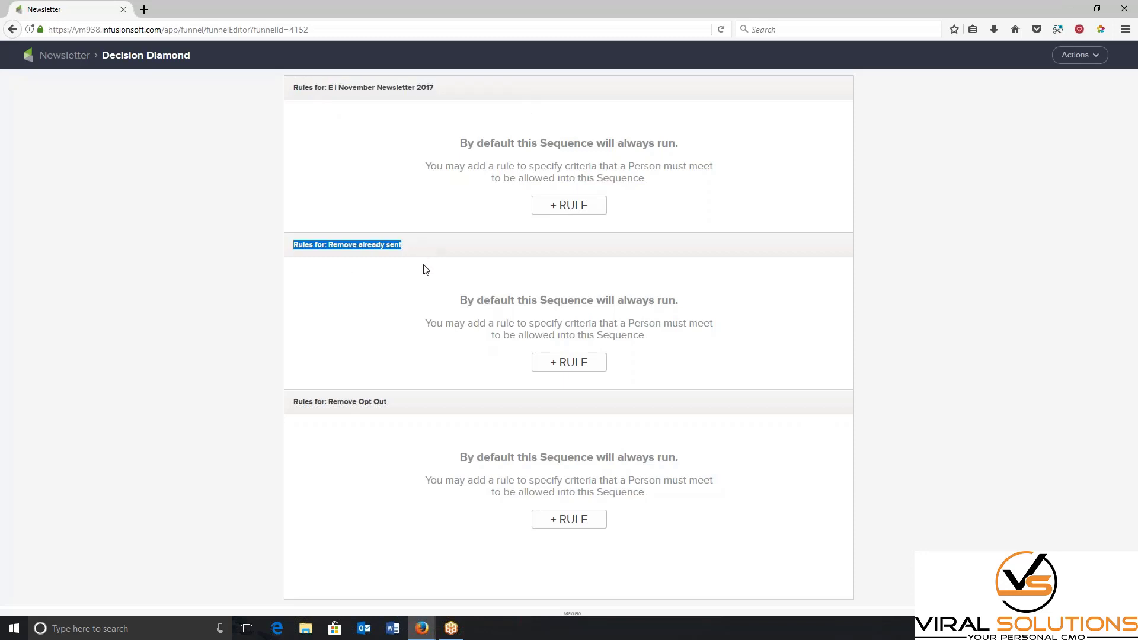
{"action": "left_click_drag", "start_coordinate": [293, 401], "coordinate": [442, 412]}
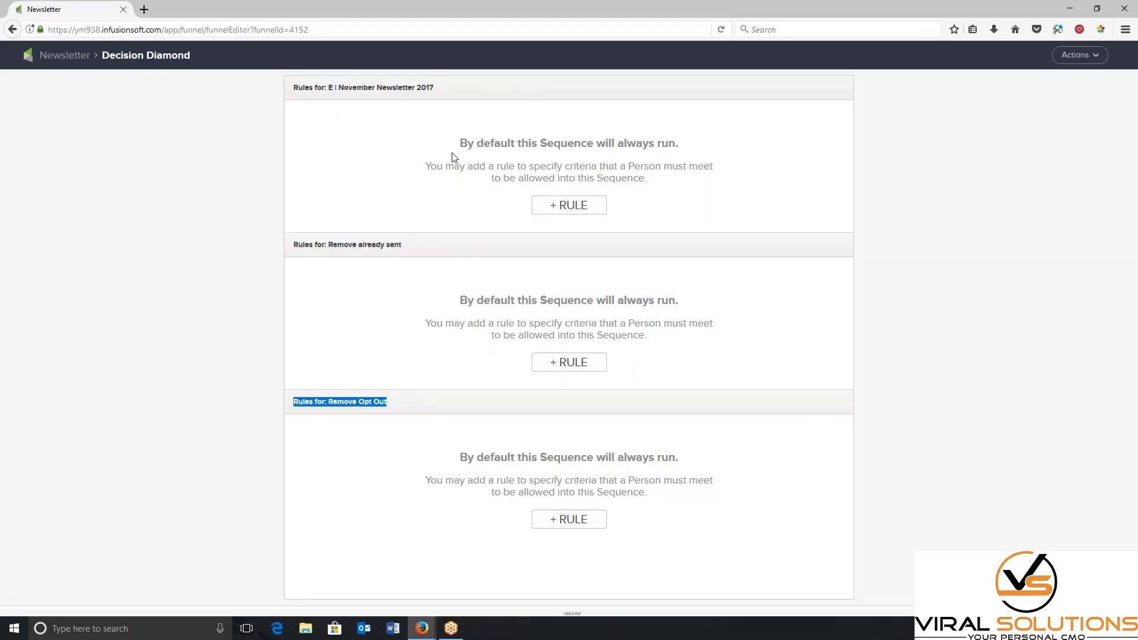
Step: Add a rule for E | November Newsletter 2017 requiring that the person's tags don't contain "Email Delivered -> ED | November 1 ezine 2017"
{"action": "left_click", "coordinate": [567, 211]}
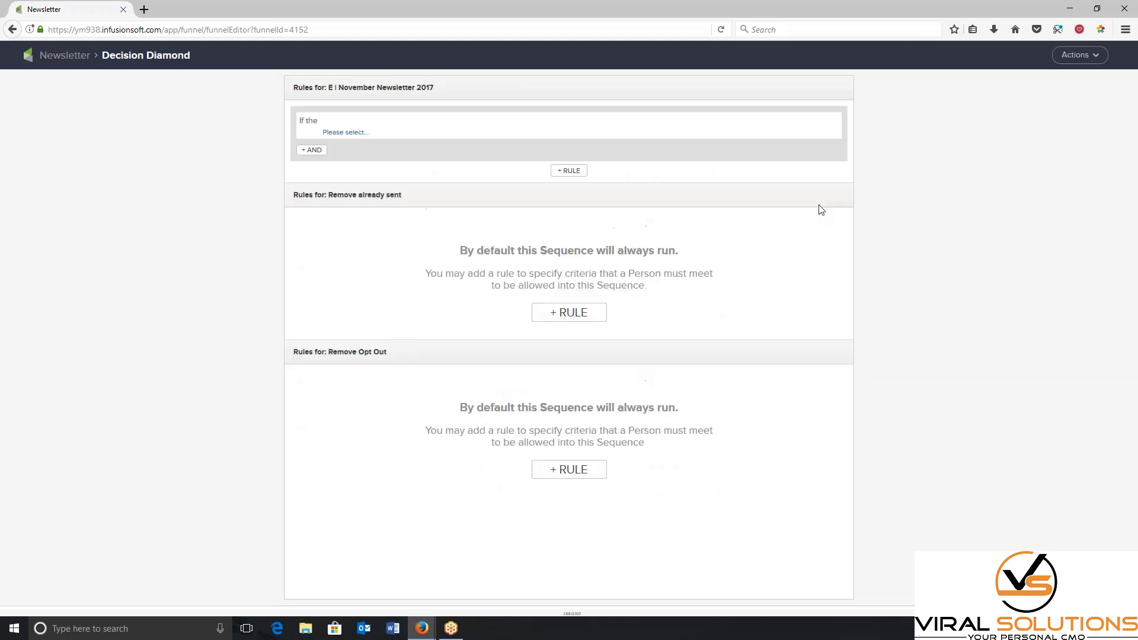
{"action": "left_click", "coordinate": [346, 132]}
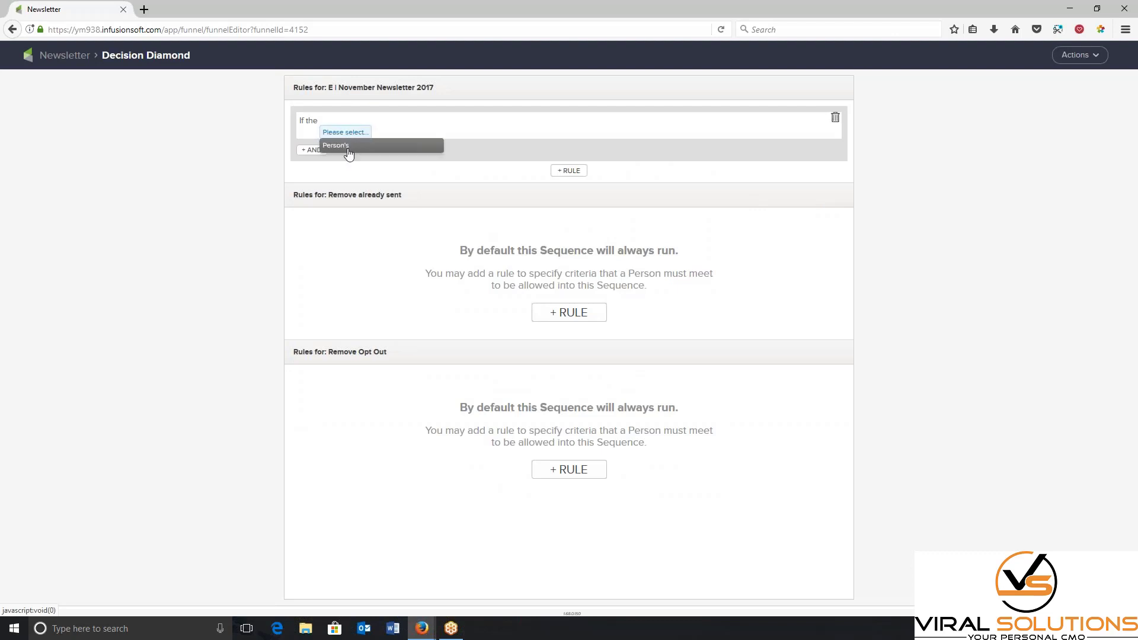
{"action": "left_click", "coordinate": [368, 144]}
{"action": "left_click", "coordinate": [377, 131]}
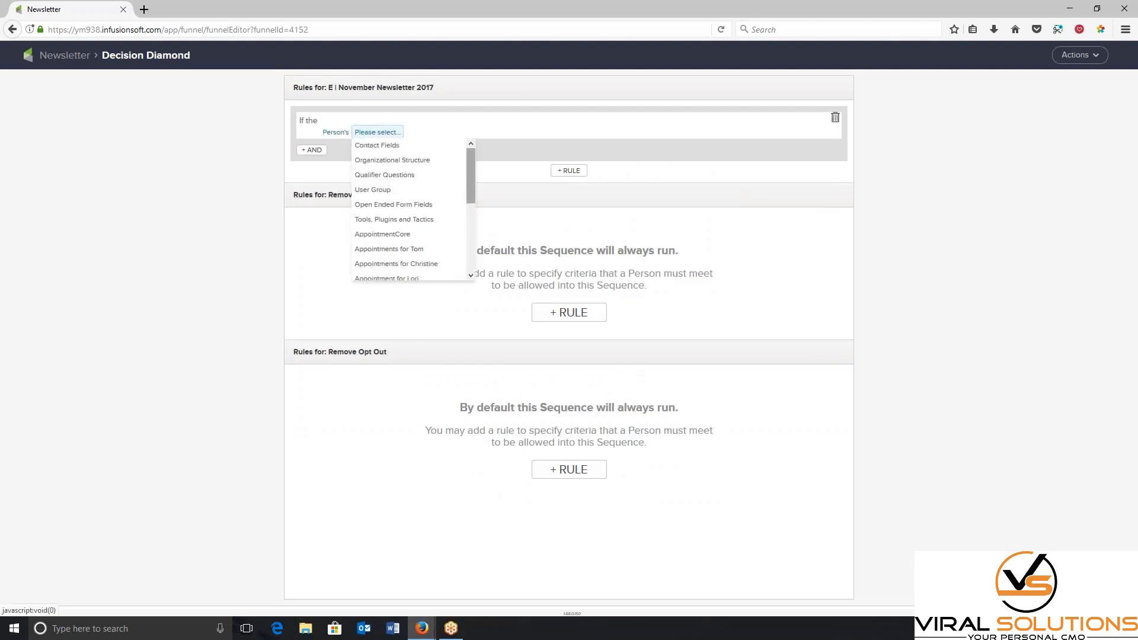
{"action": "left_click_drag", "start_coordinate": [472, 179], "coordinate": [474, 261]}
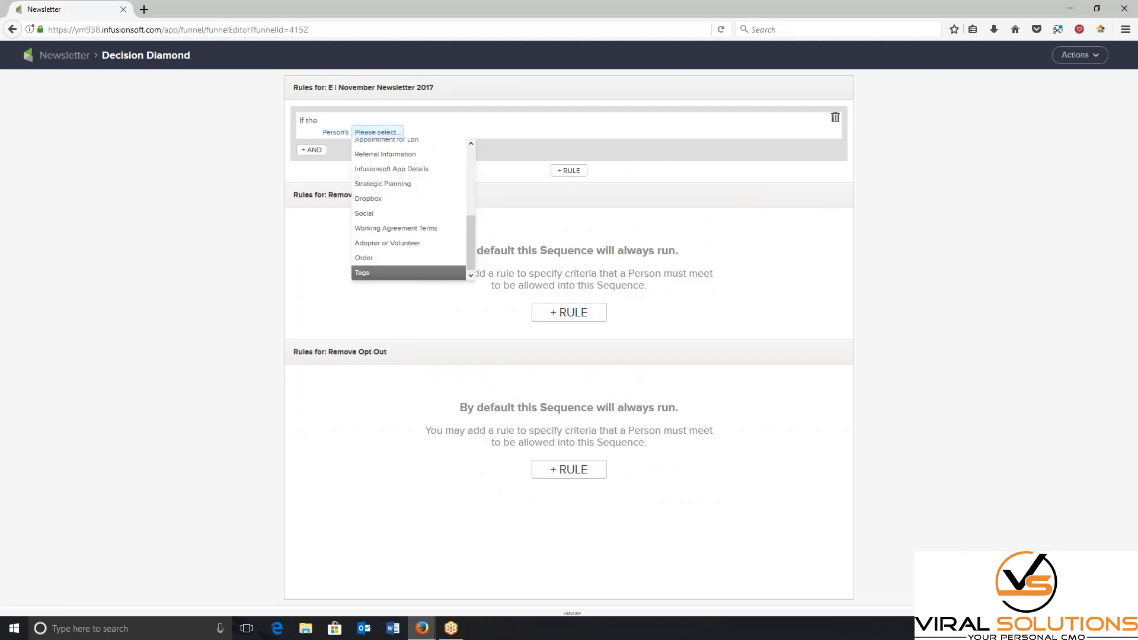
{"action": "left_click", "coordinate": [411, 273]}
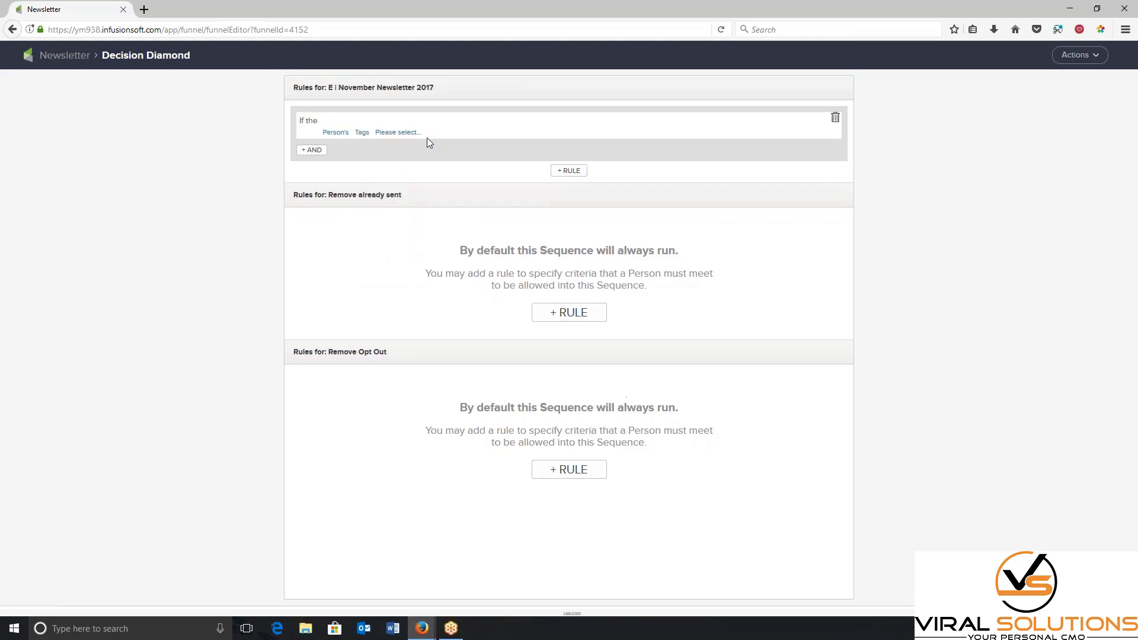
{"action": "left_click", "coordinate": [415, 134]}
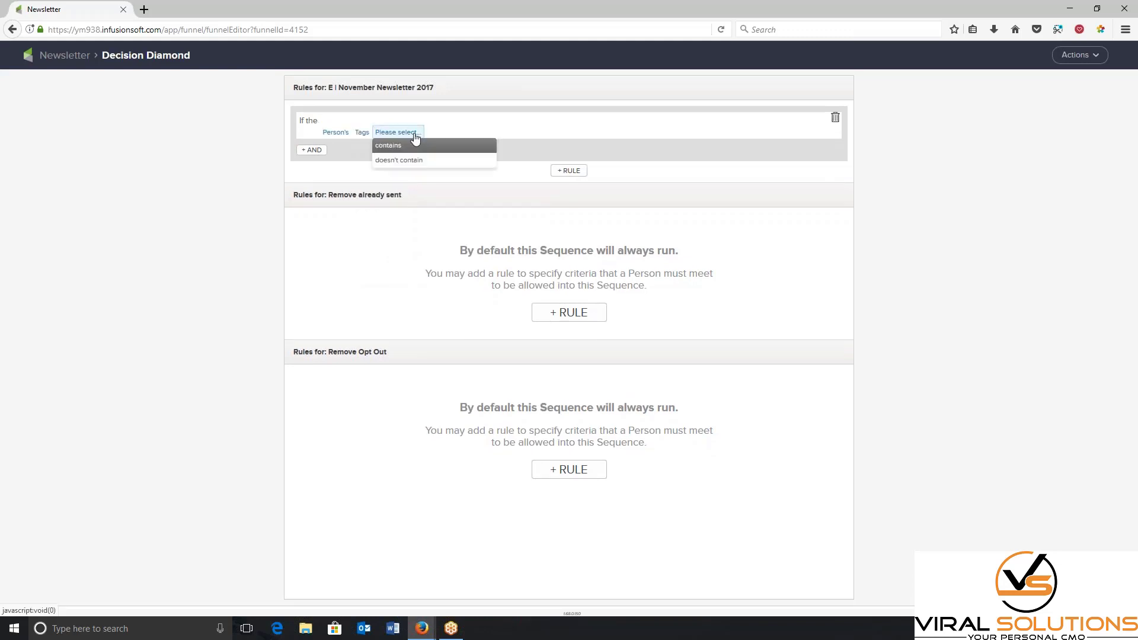
{"action": "left_click", "coordinate": [453, 161]}
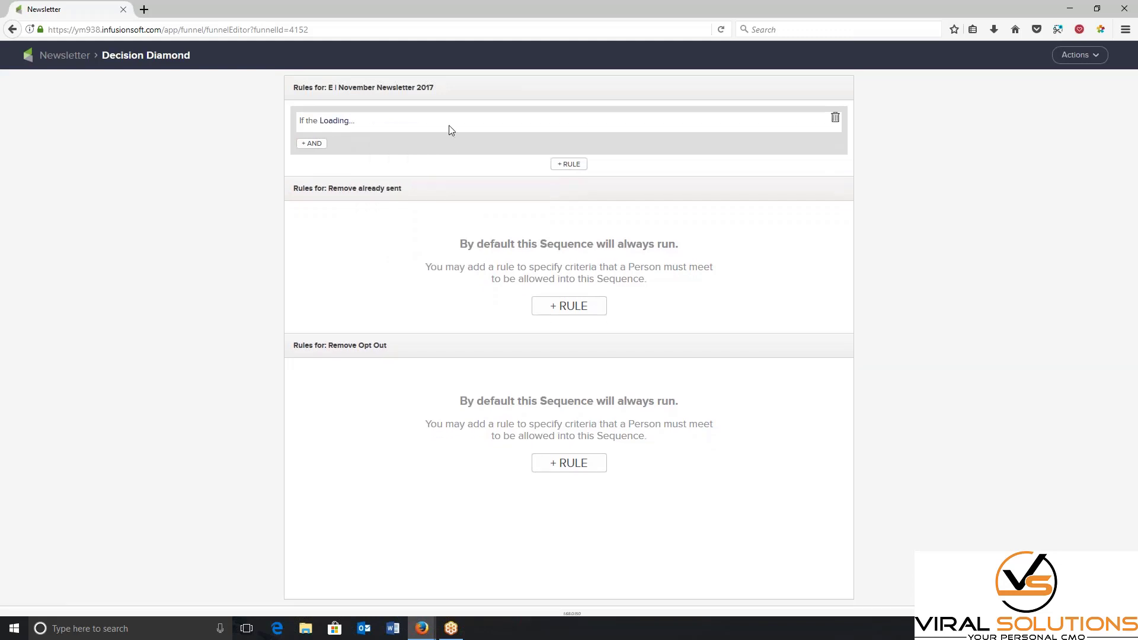
{"action": "type", "text": "november"}
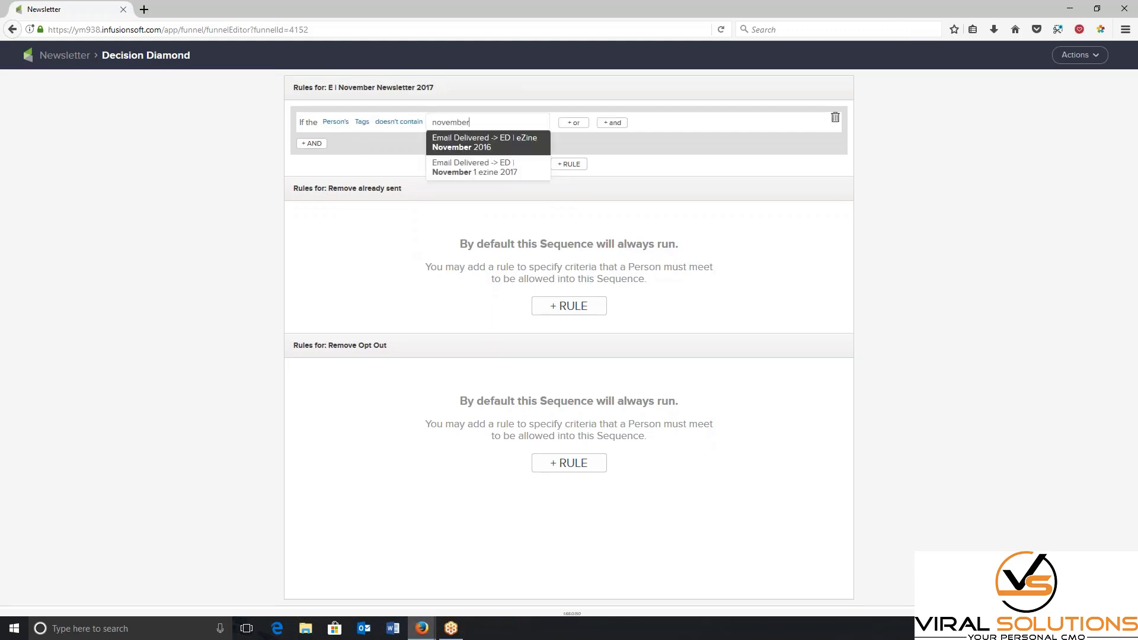
{"action": "left_click", "coordinate": [501, 167]}
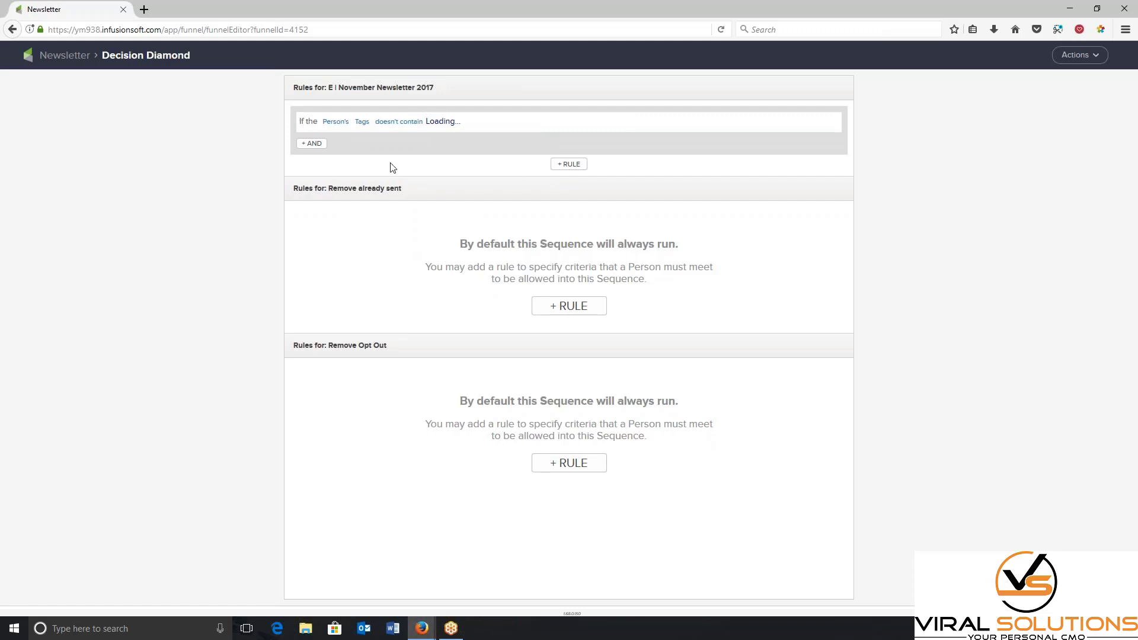
Step: Add an AND condition to the newsletter rule that the person's tags don't contain "Opt In / Opt Out -> OPT Bounced"
{"action": "left_click", "coordinate": [315, 144]}
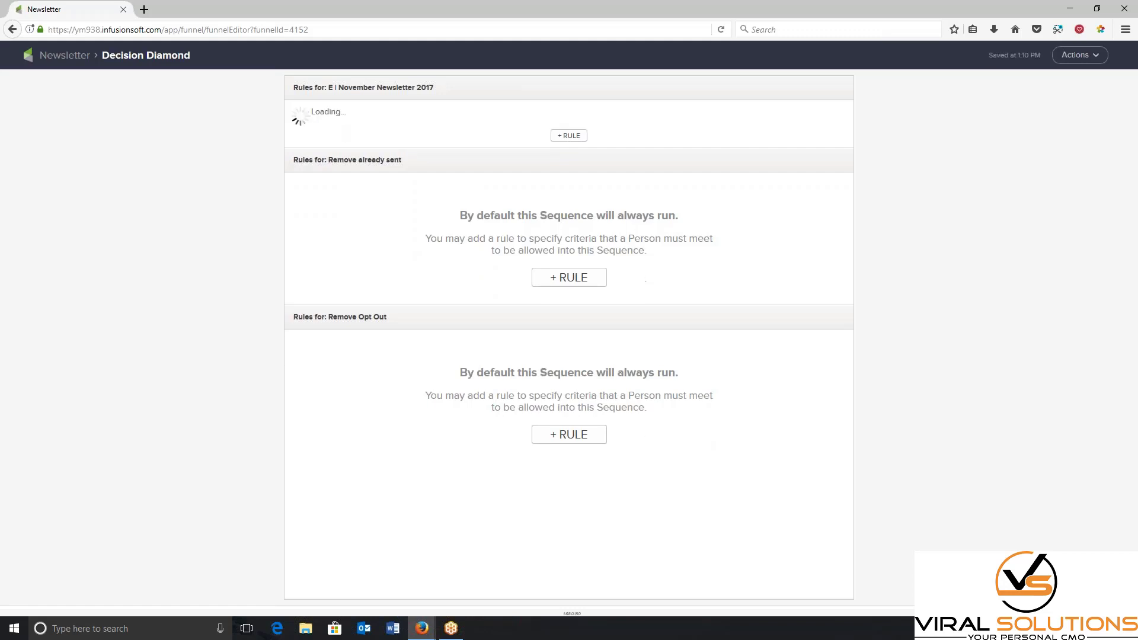
{"action": "left_click", "coordinate": [364, 155]}
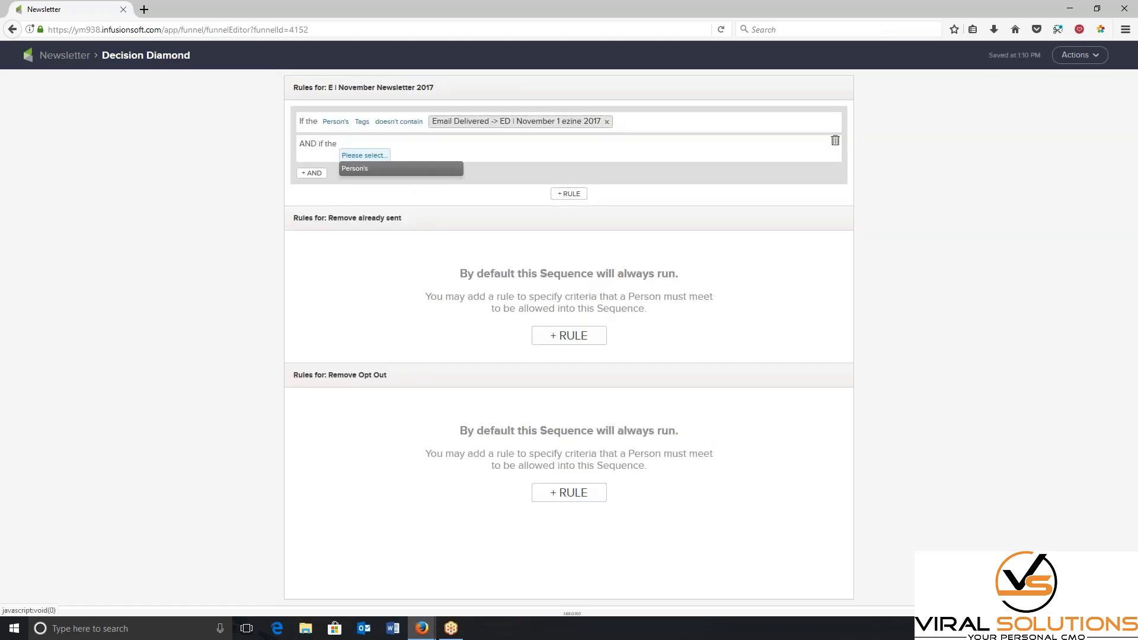
{"action": "left_click", "coordinate": [367, 171]}
{"action": "left_click", "coordinate": [395, 155]}
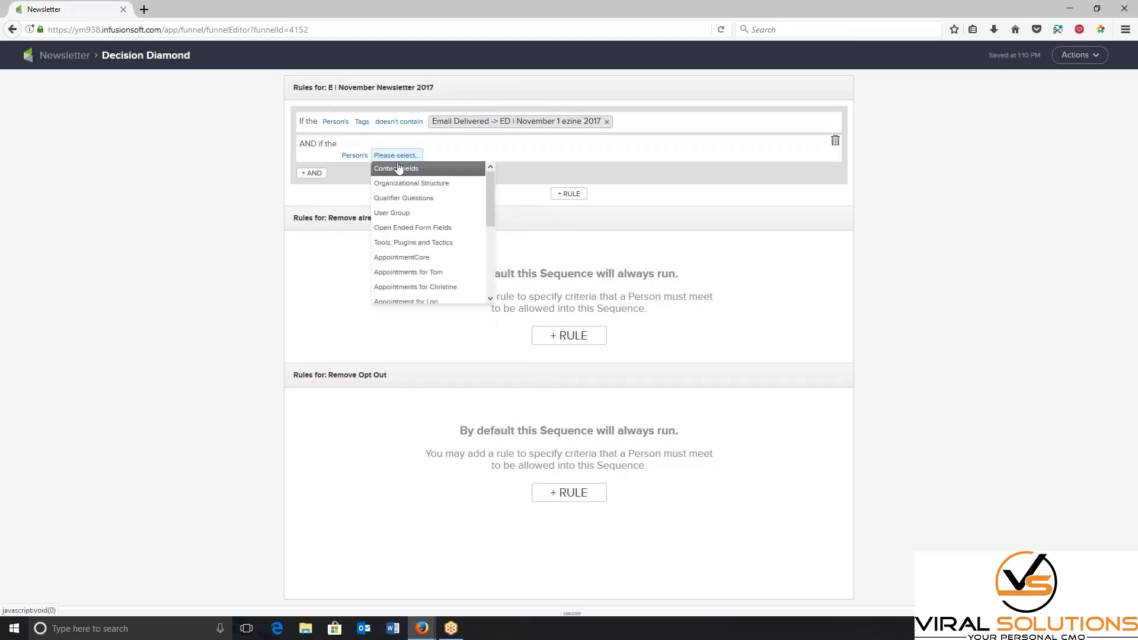
{"action": "scroll", "coordinate": [438, 248], "scroll_direction": "down", "scroll_amount": 5}
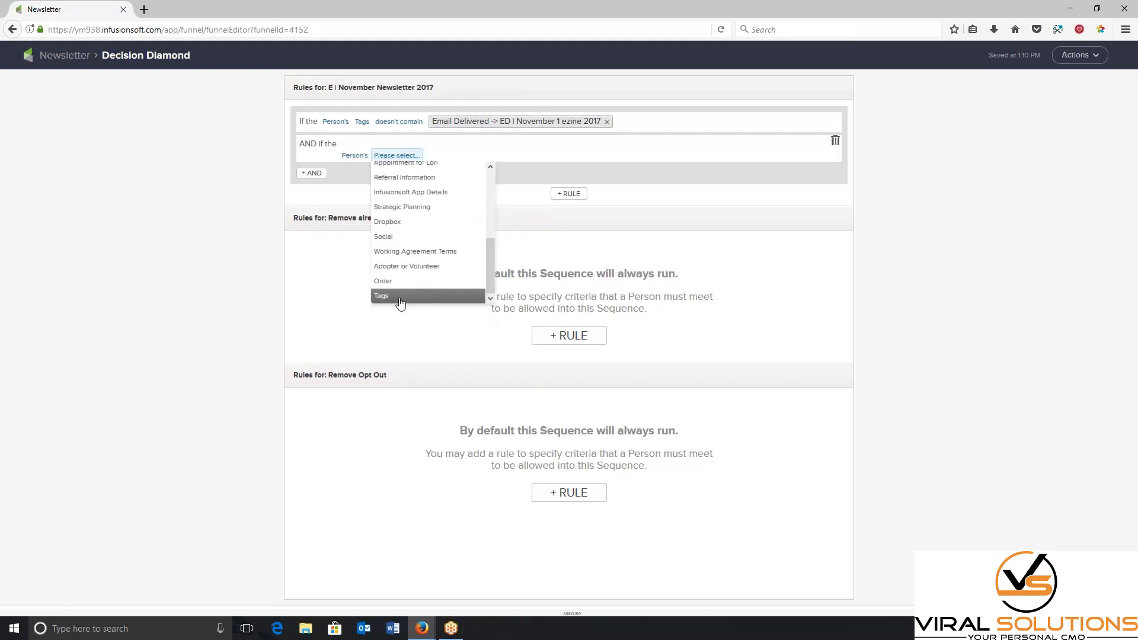
{"action": "left_click", "coordinate": [405, 295]}
{"action": "left_click", "coordinate": [418, 155]}
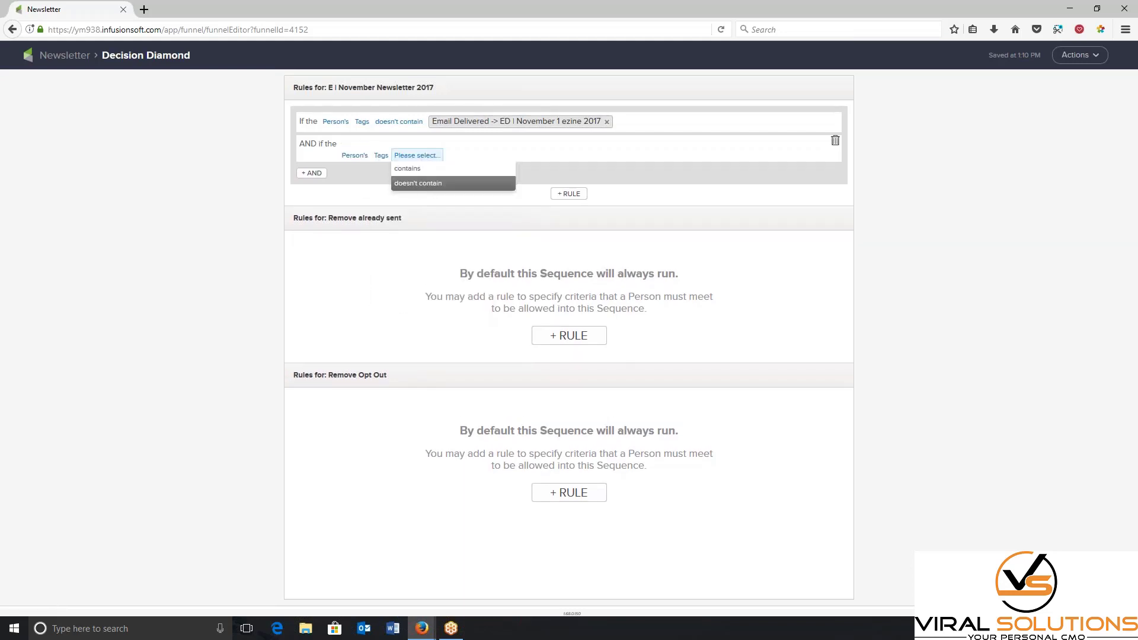
{"action": "left_click", "coordinate": [422, 183]}
{"action": "left_click", "coordinate": [474, 144]}
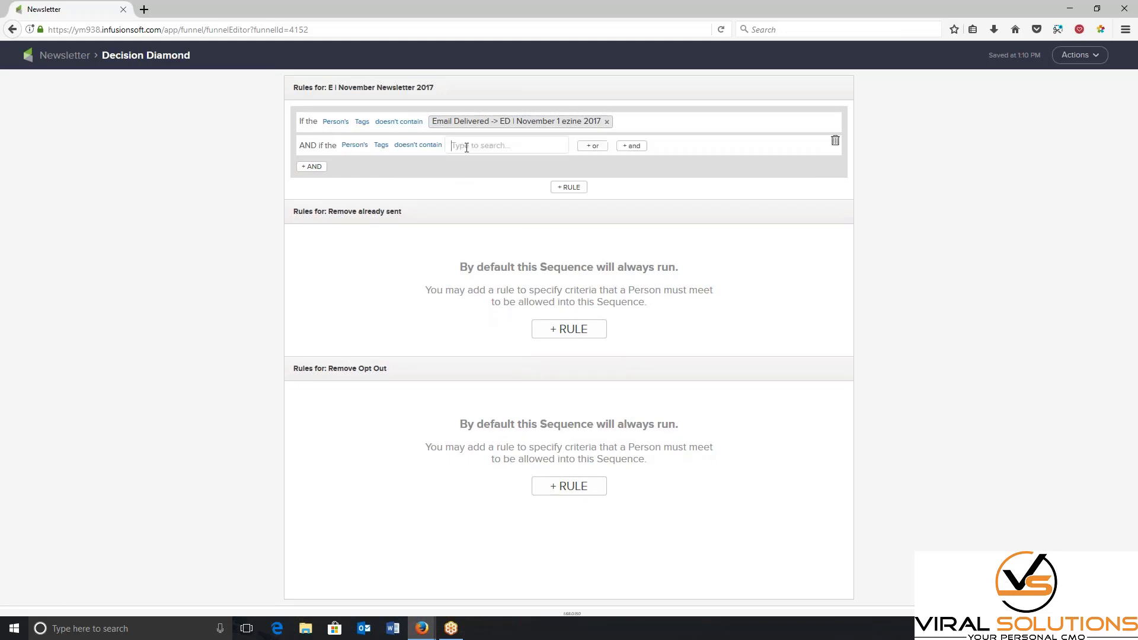
{"action": "type", "text": "out"}
{"action": "left_click", "coordinate": [474, 188]}
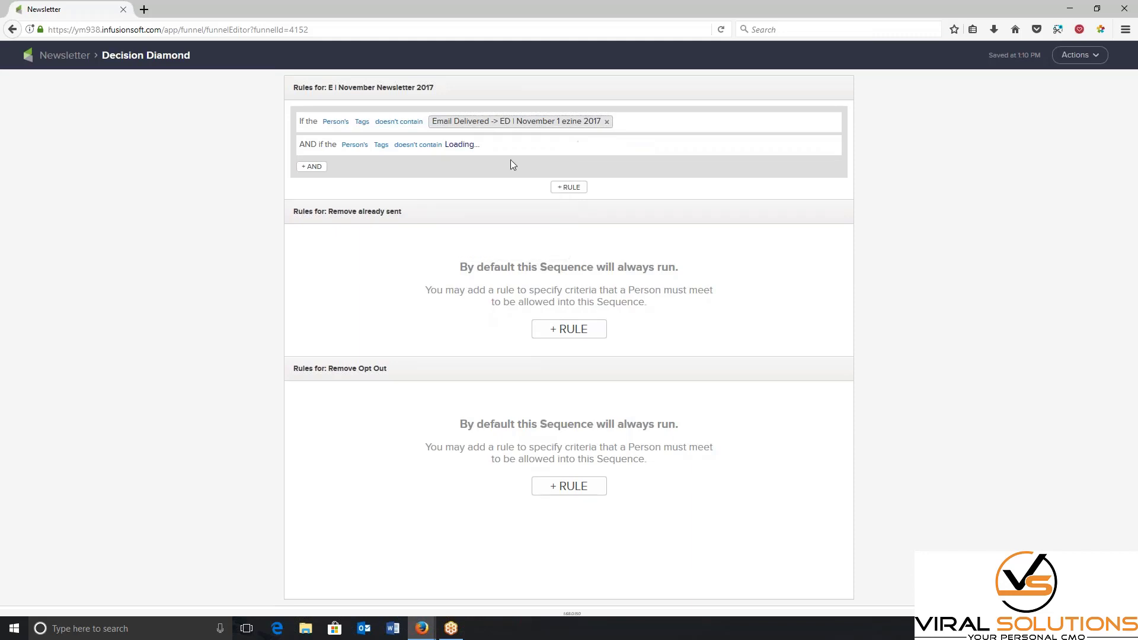
Step: Extend the newsletter rule's opt-out condition with the OR tags "Opt In / Opt Out -> OPT OUT" and "Opt In / Opt Out -> OPT Out Administrative"
{"action": "left_click", "coordinate": [601, 146]}
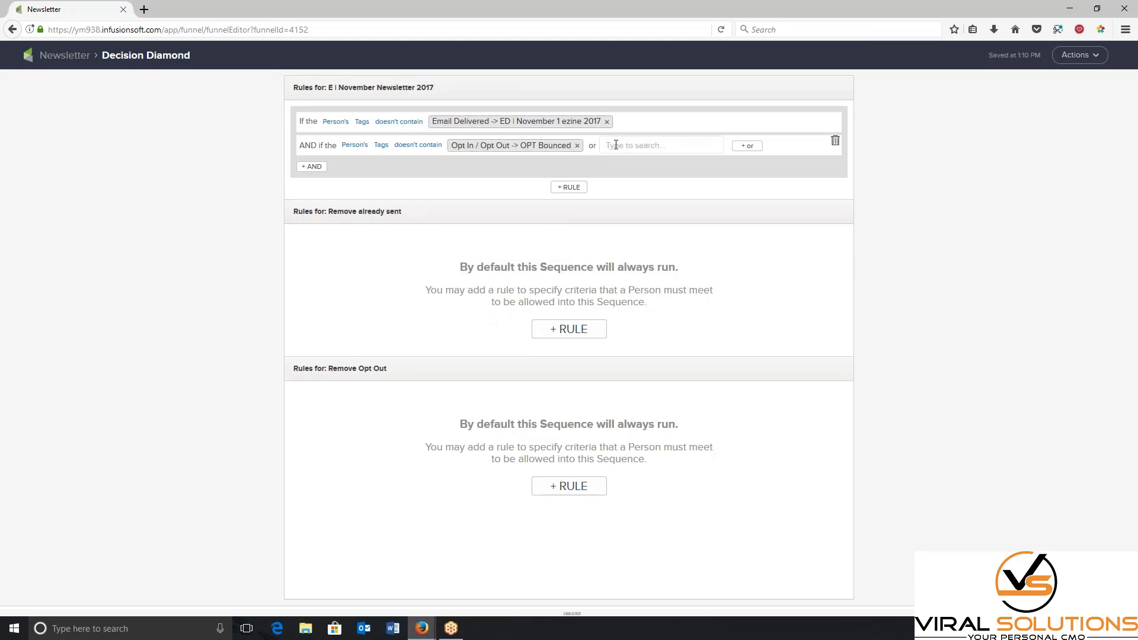
{"action": "type", "text": "out"}
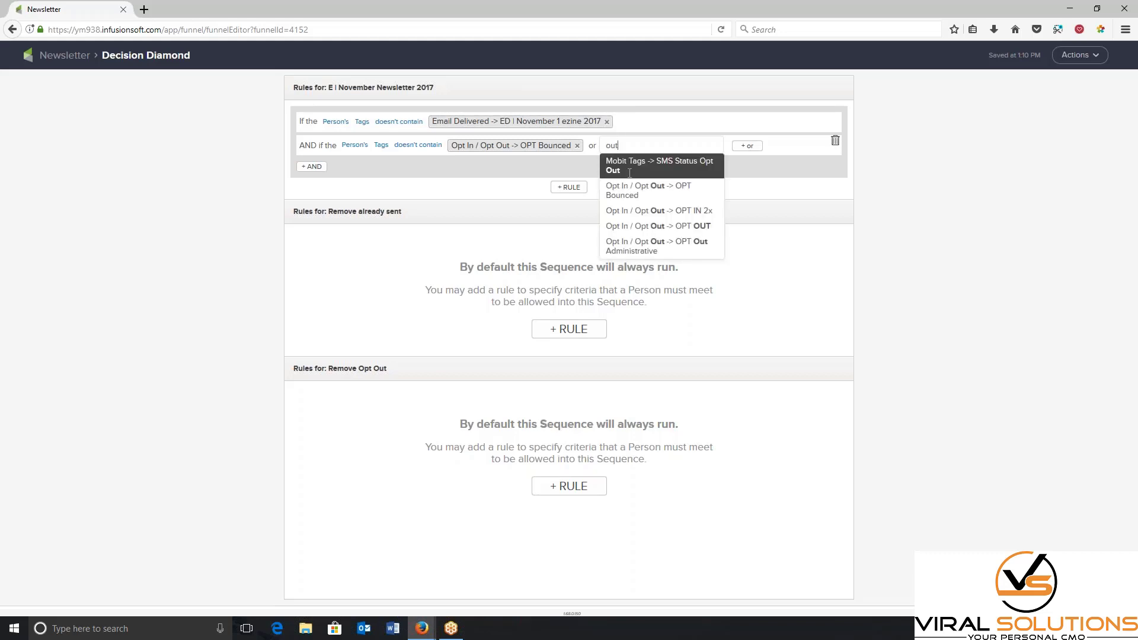
{"action": "left_click", "coordinate": [616, 213]}
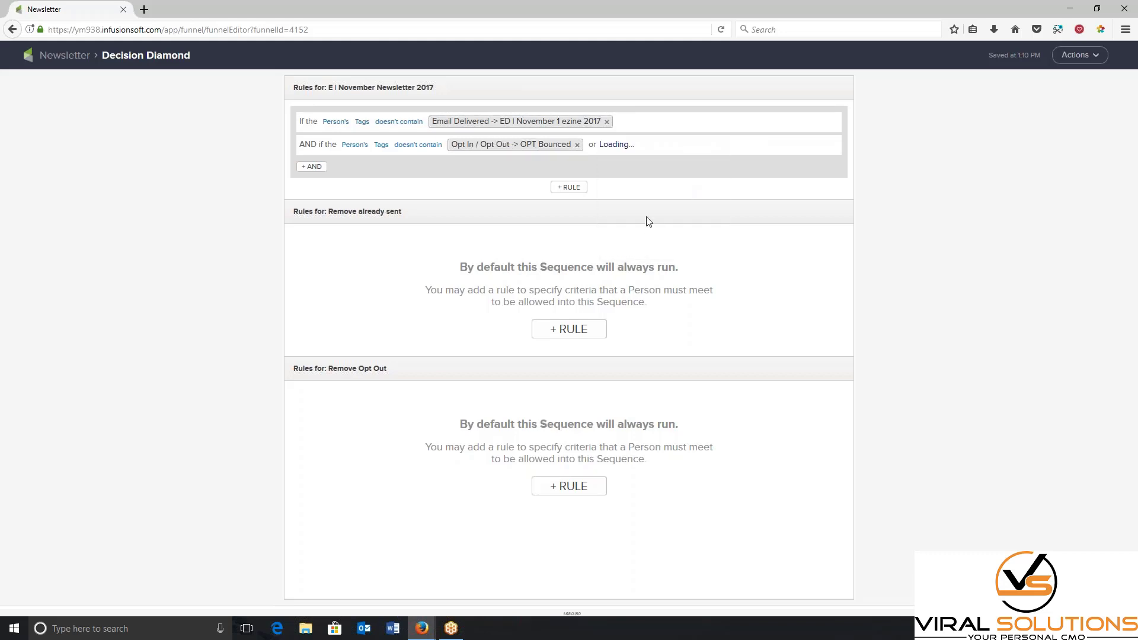
{"action": "left_click", "coordinate": [743, 145]}
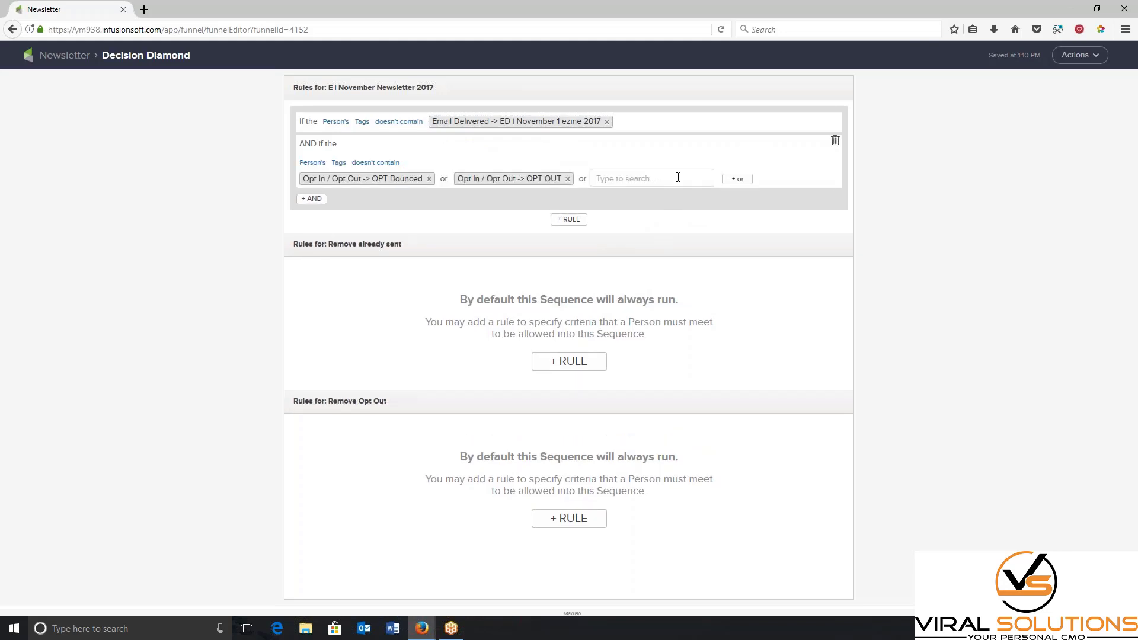
{"action": "type", "text": "out"}
{"action": "left_click", "coordinate": [646, 279]}
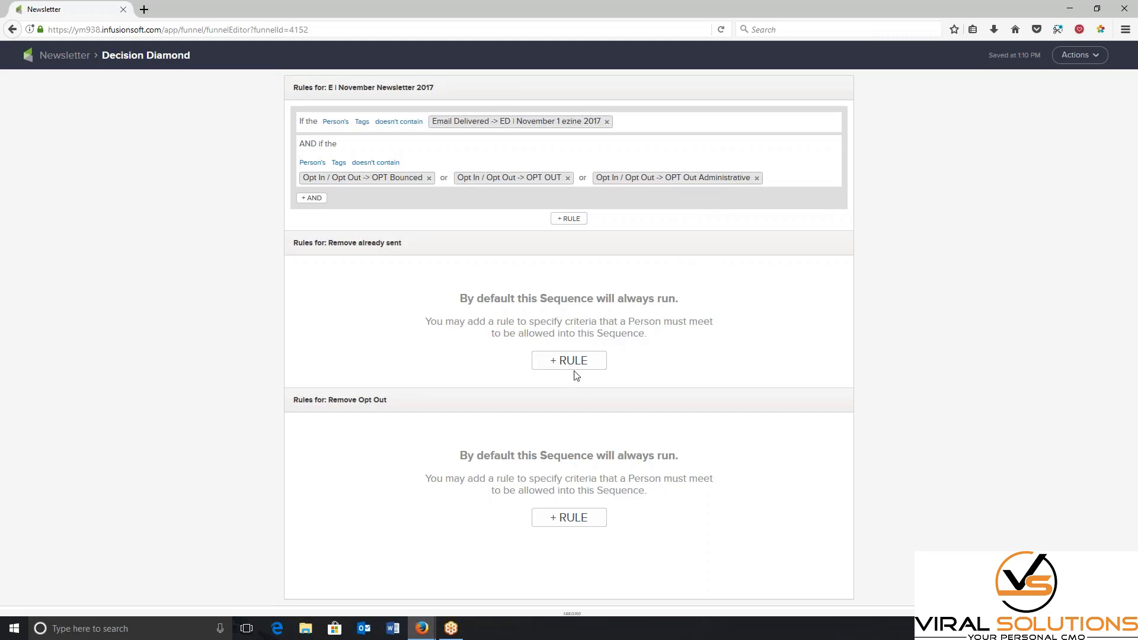
Step: Add a rule for Remove already sent requiring that the person's tags contain "Email Delivered -> ED | November 1 ezine 2017"
{"action": "left_click", "coordinate": [384, 244]}
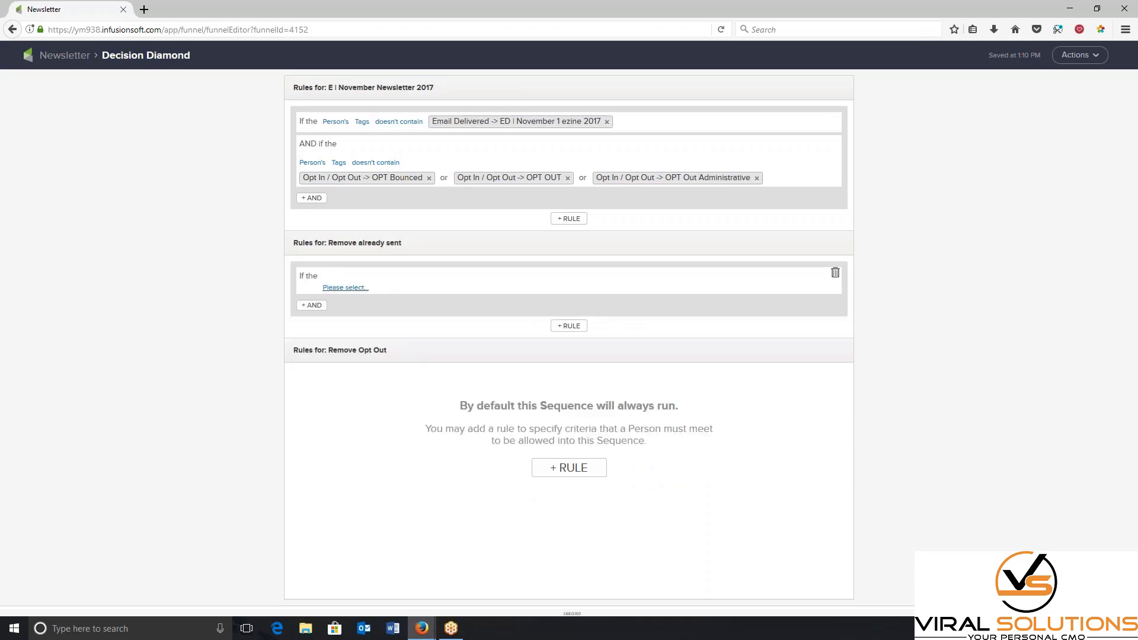
{"action": "left_click", "coordinate": [345, 287]}
{"action": "left_click", "coordinate": [355, 300]}
{"action": "left_click", "coordinate": [377, 287]}
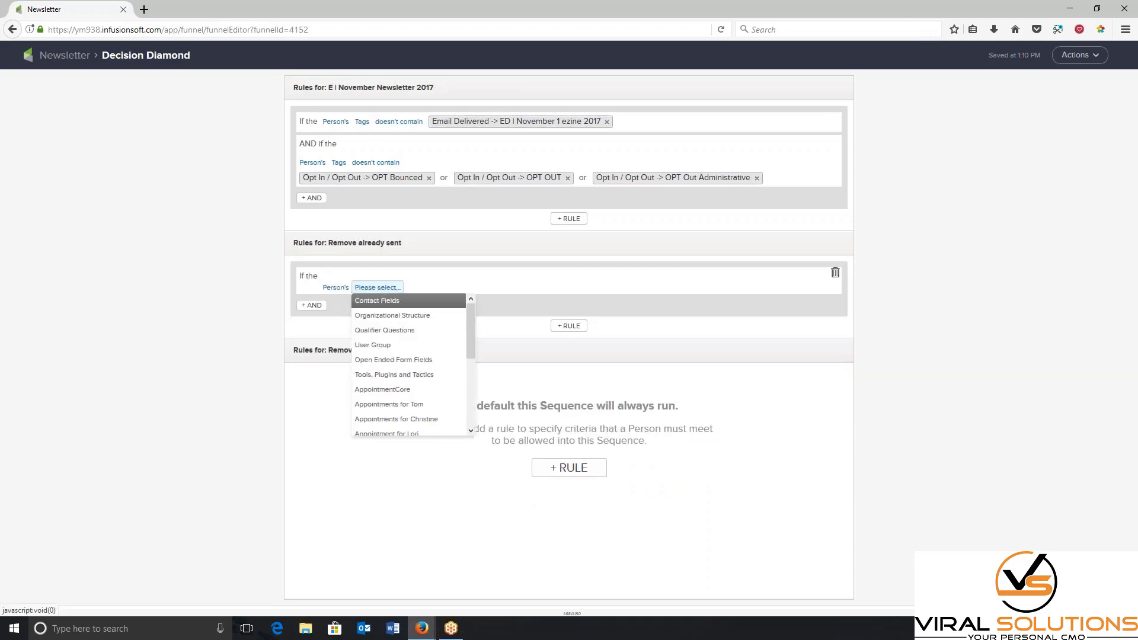
{"action": "scroll", "coordinate": [385, 403], "scroll_direction": "down", "scroll_amount": 5}
{"action": "left_click", "coordinate": [364, 431]}
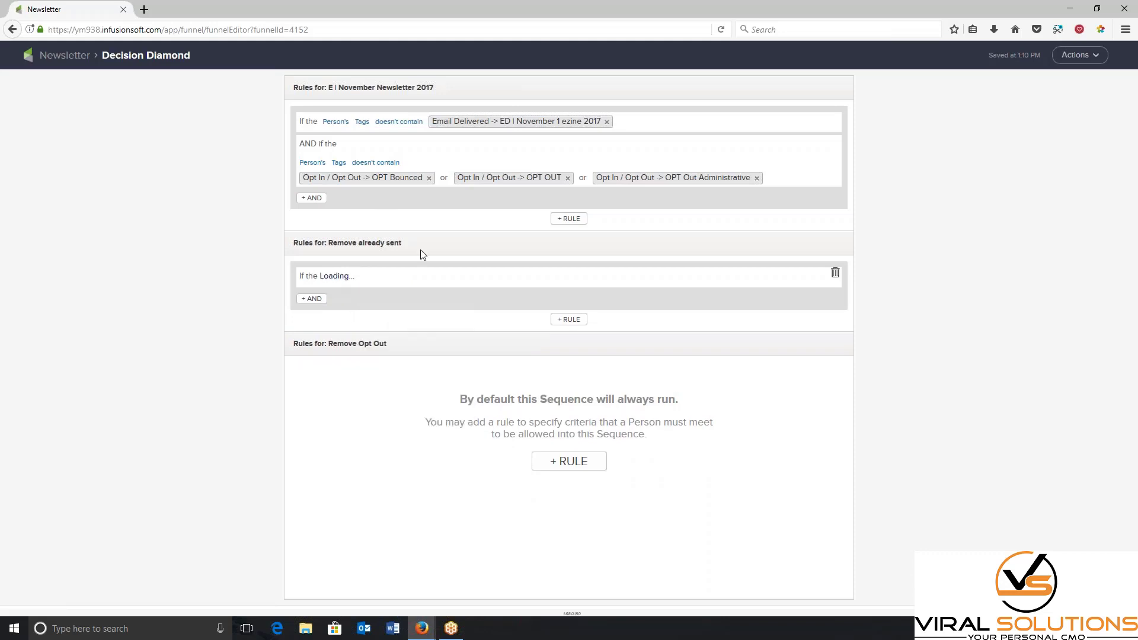
{"action": "left_click", "coordinate": [437, 290]}
{"action": "type", "text": "nove"}
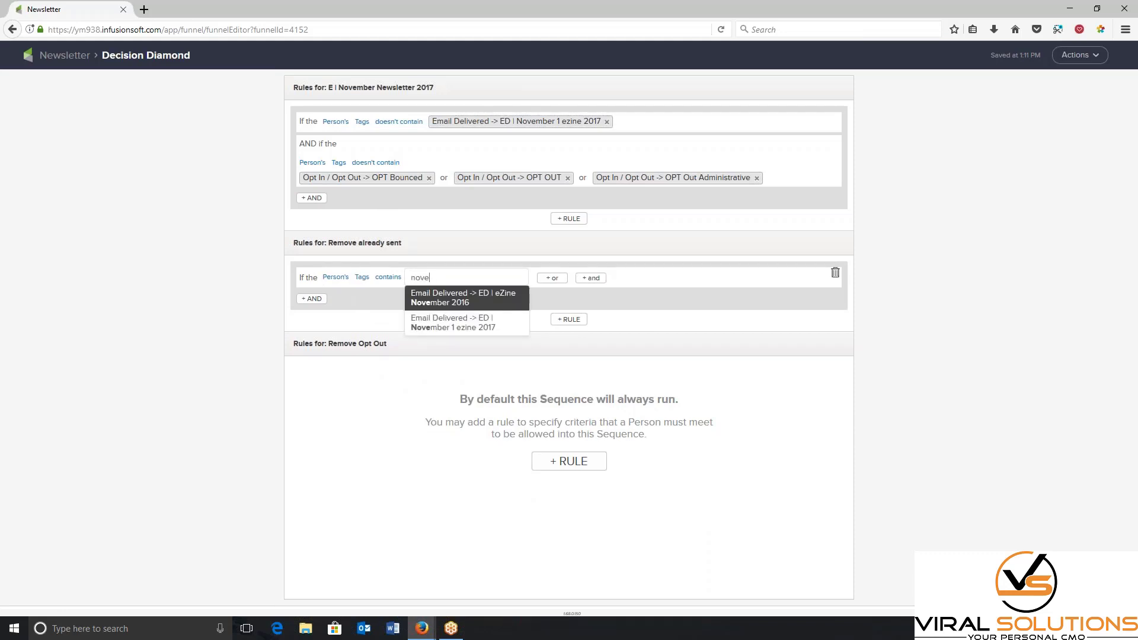
{"action": "left_click", "coordinate": [453, 323]}
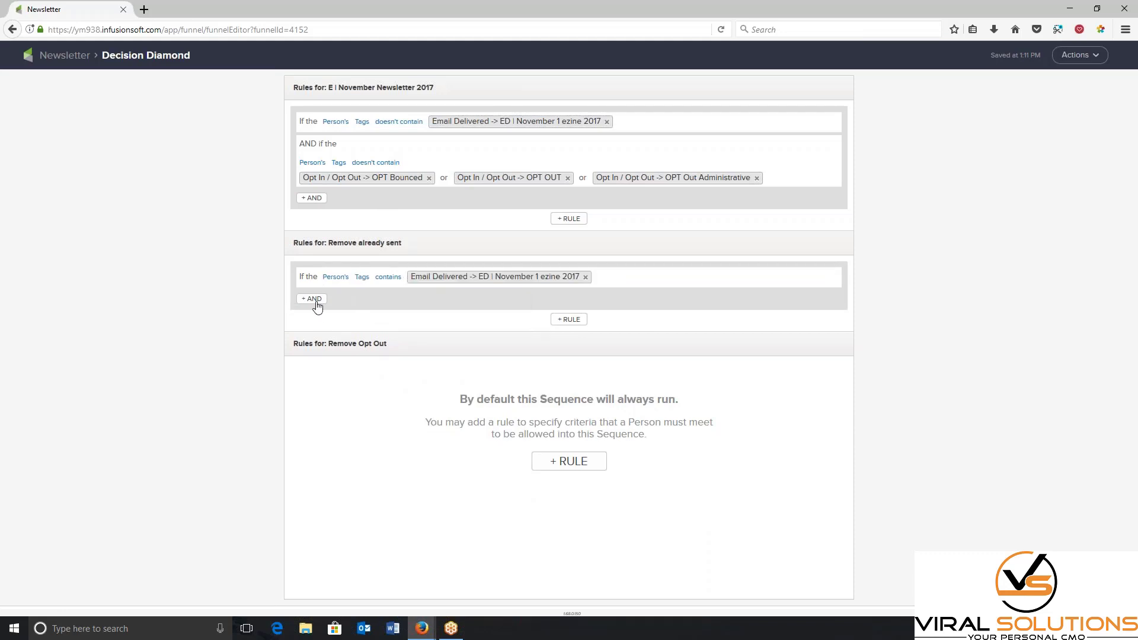
Step: Add an AND condition to the Remove already sent rule that the person's tags don't contain "Opt In / Opt Out -> OPT Bounced"
{"action": "left_click", "coordinate": [315, 299]}
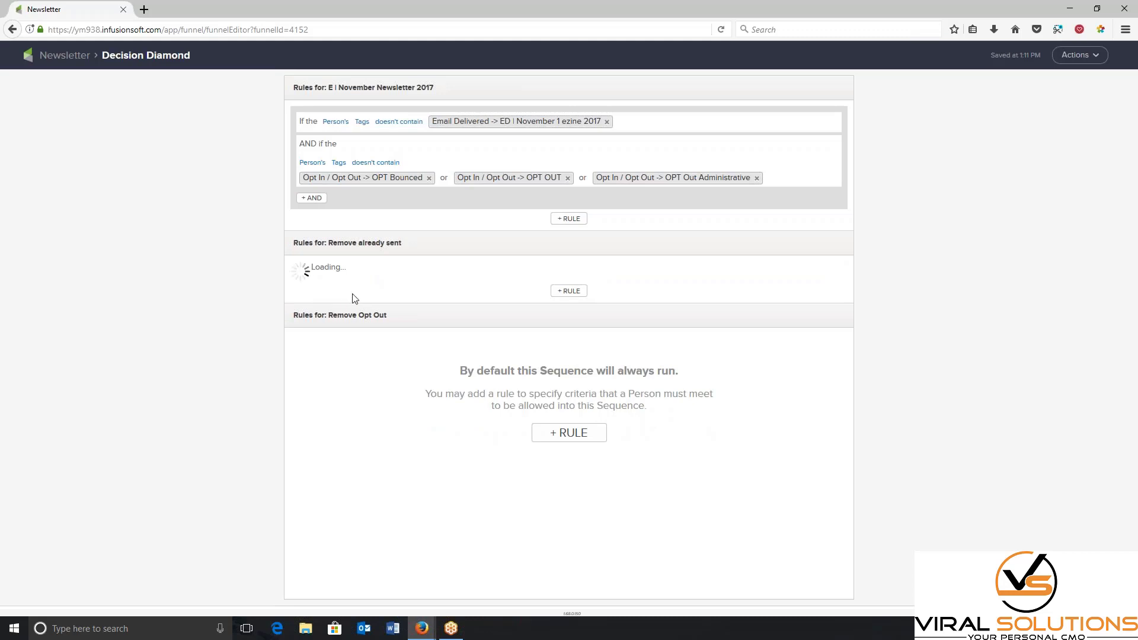
{"action": "left_click", "coordinate": [360, 312]}
{"action": "left_click", "coordinate": [366, 324]}
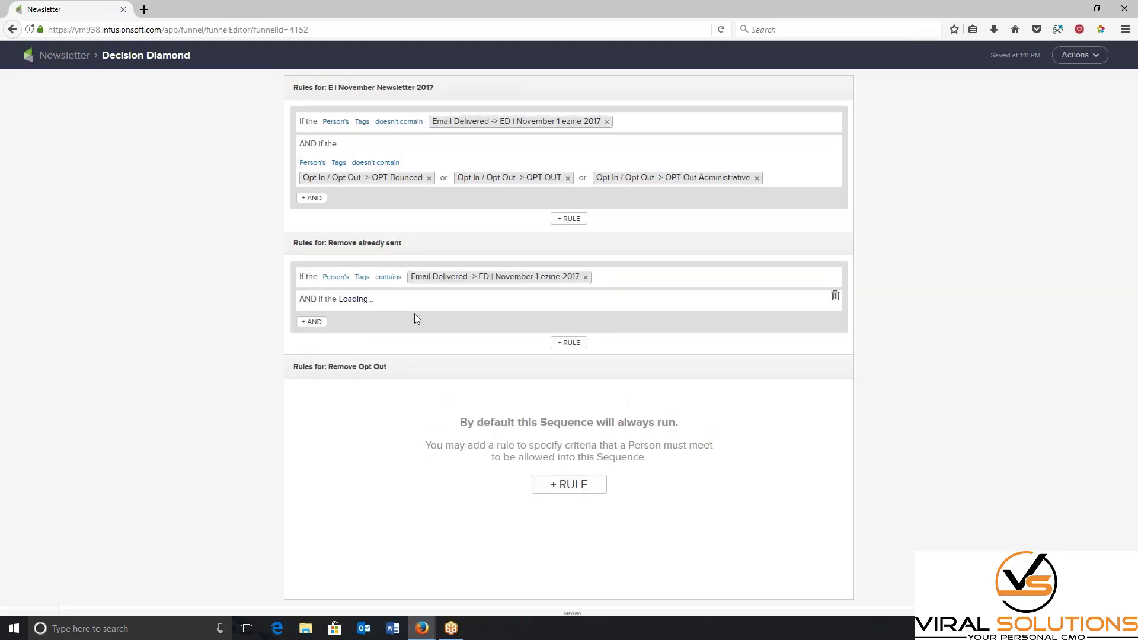
{"action": "left_click", "coordinate": [415, 311]}
{"action": "scroll", "coordinate": [409, 398], "scroll_direction": "down", "scroll_amount": 3}
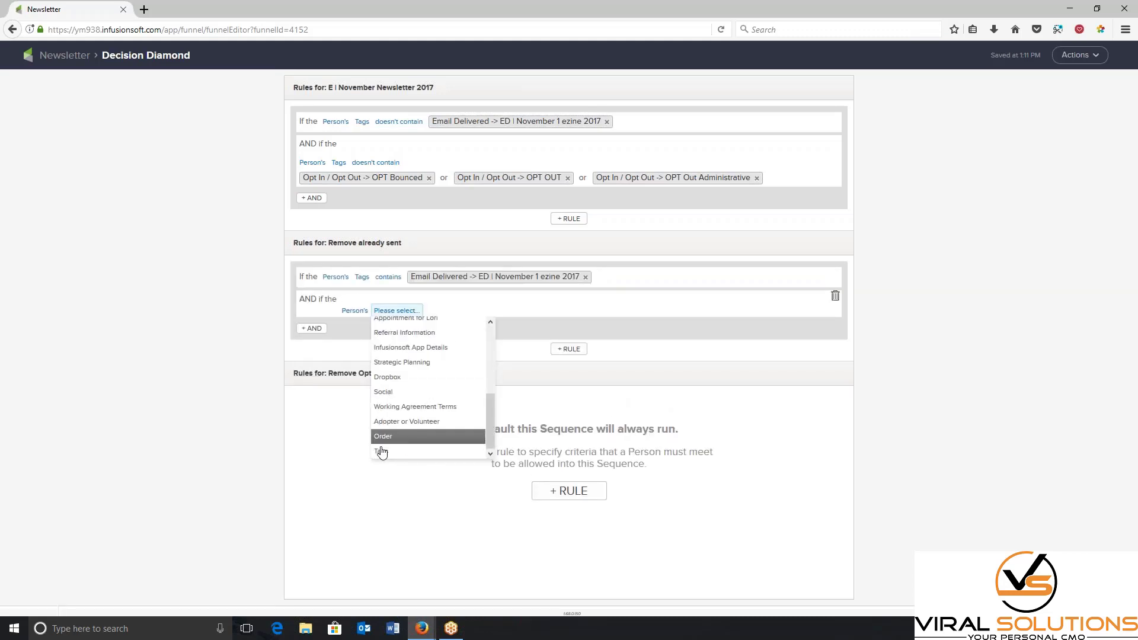
{"action": "left_click", "coordinate": [379, 442]}
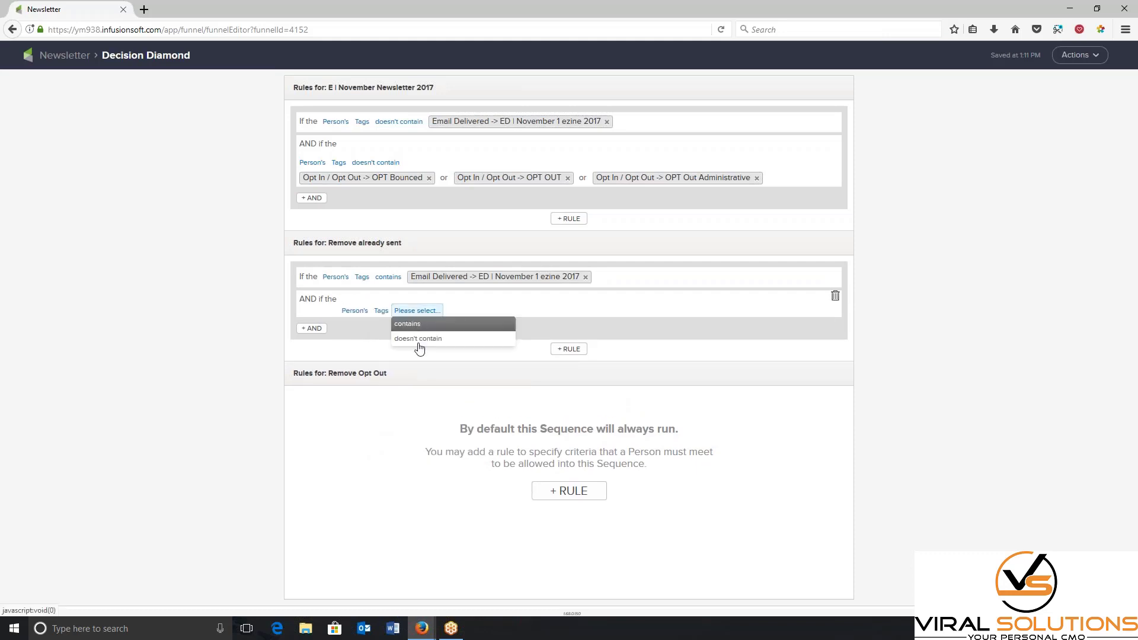
{"action": "left_click", "coordinate": [418, 342]}
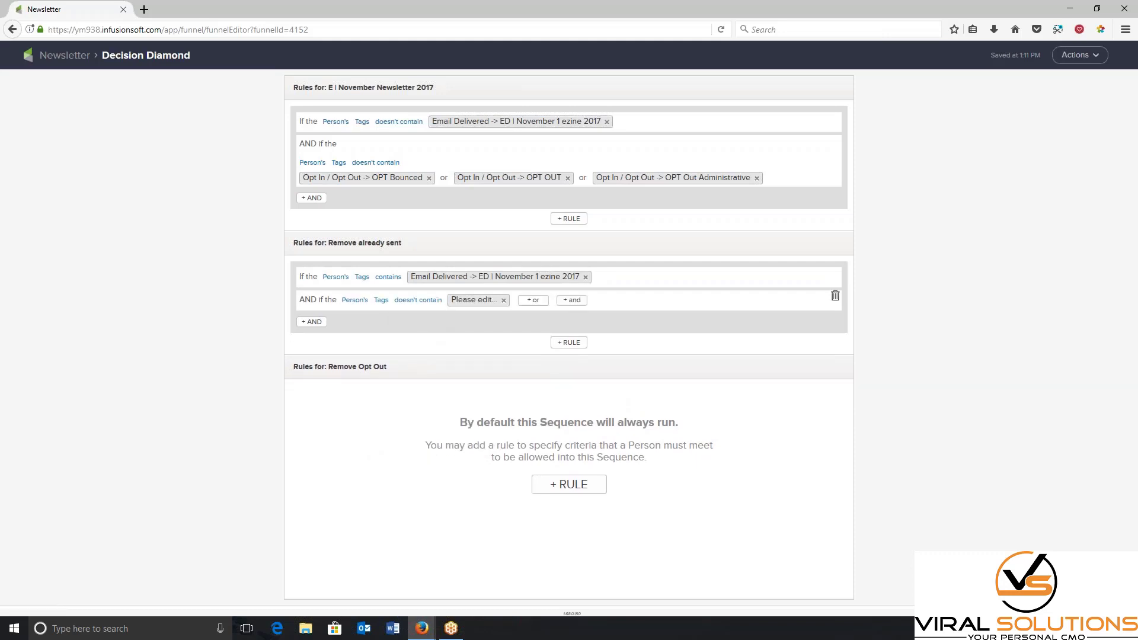
{"action": "type", "text": "out"}
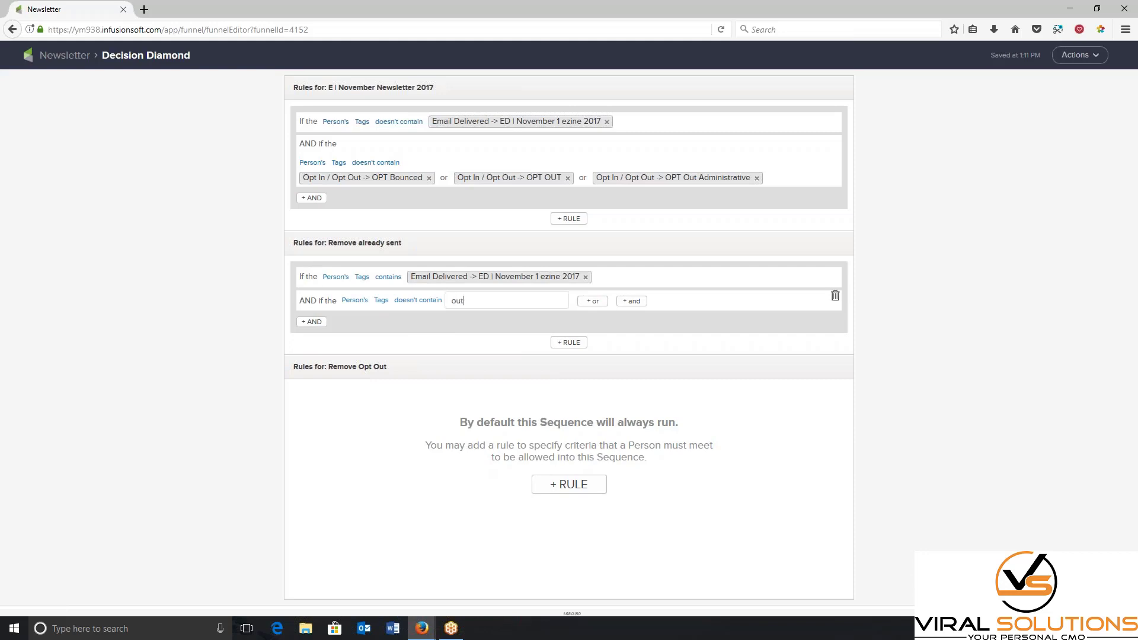
{"action": "left_click", "coordinate": [481, 346]}
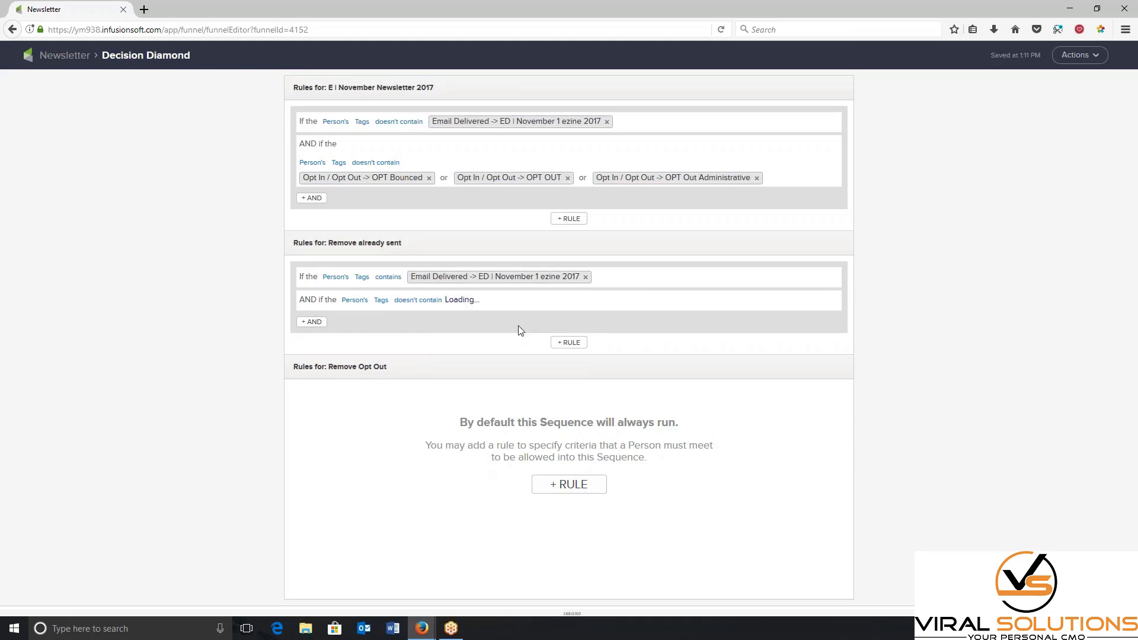
Step: Extend the Remove already sent opt-out condition with the OR tags "OPT OUT" and "OPT Out Administrative" from Opt In / Opt Out
{"action": "left_click", "coordinate": [601, 304]}
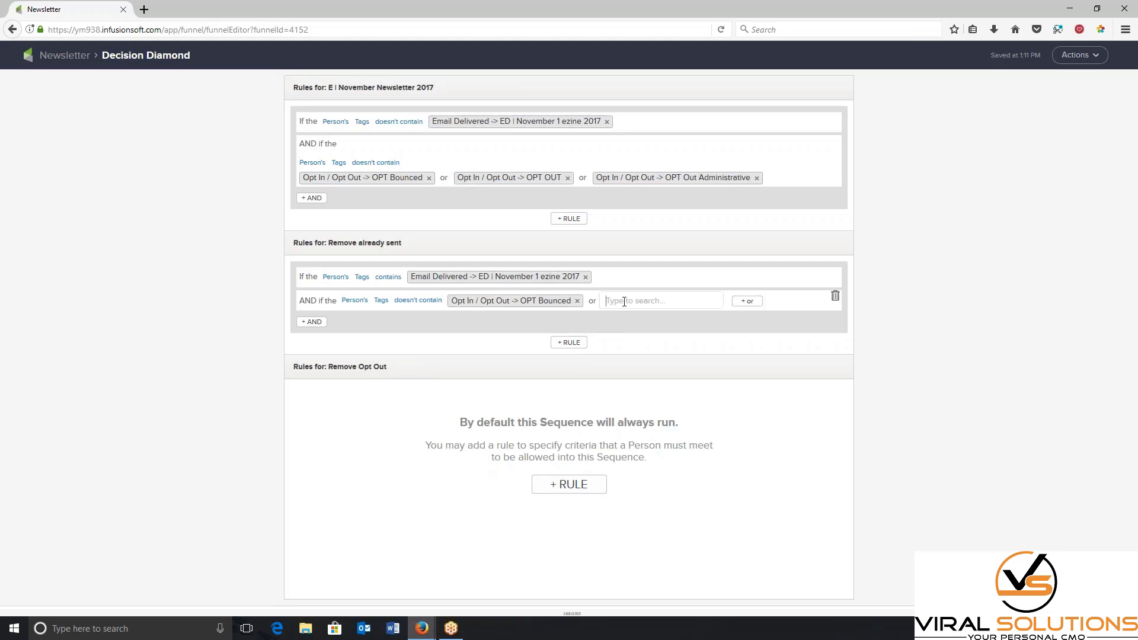
{"action": "type", "text": "out"}
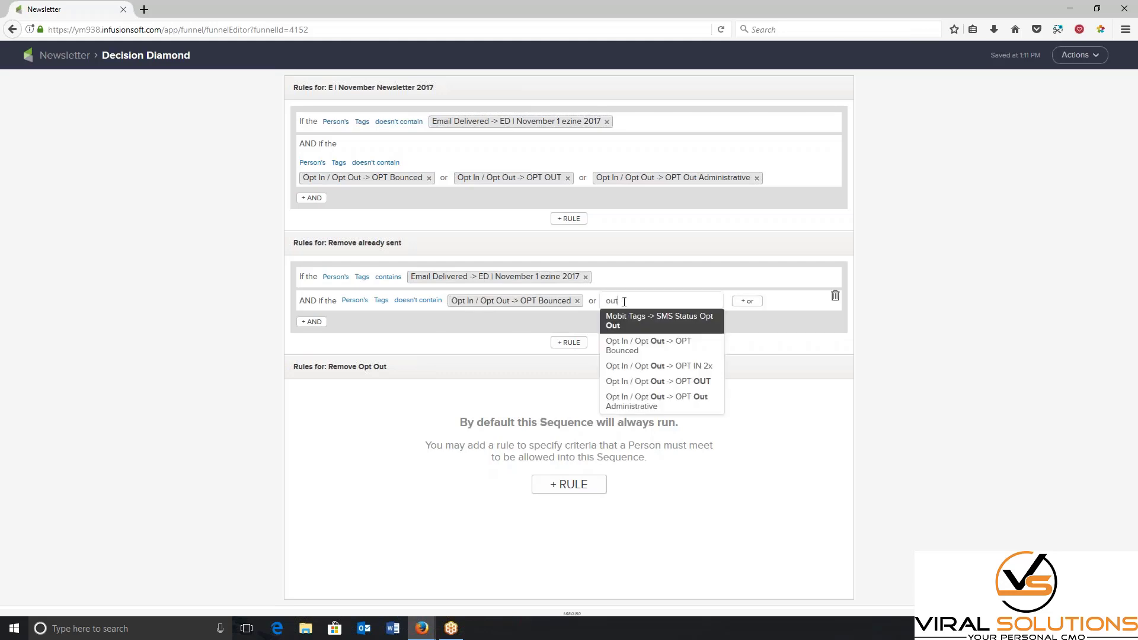
{"action": "left_click", "coordinate": [637, 367]}
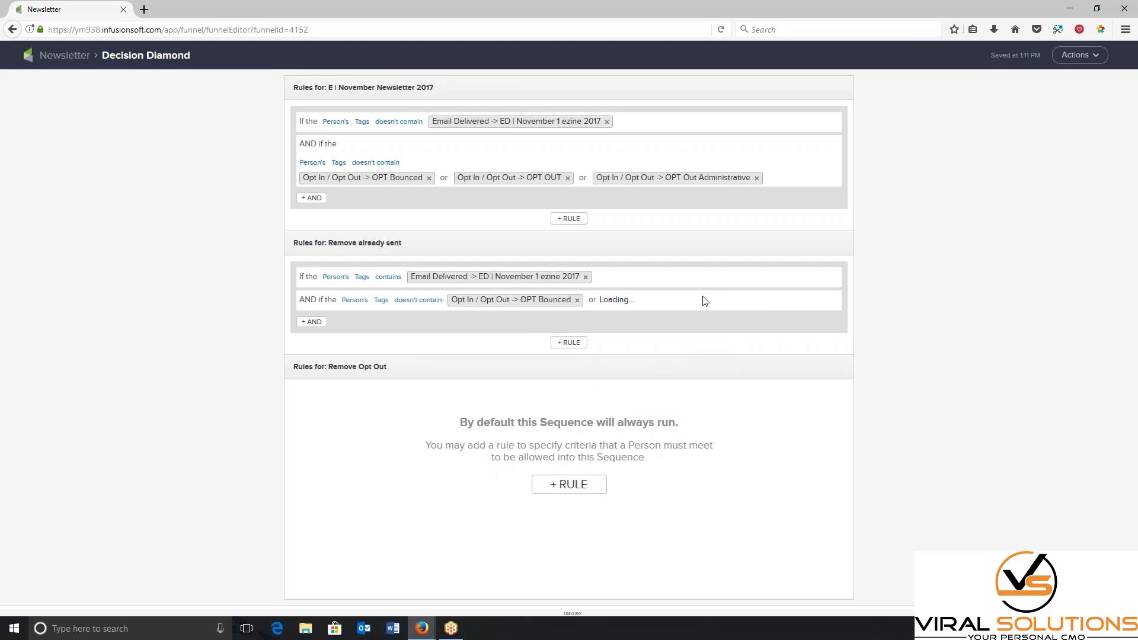
{"action": "left_click", "coordinate": [740, 301]}
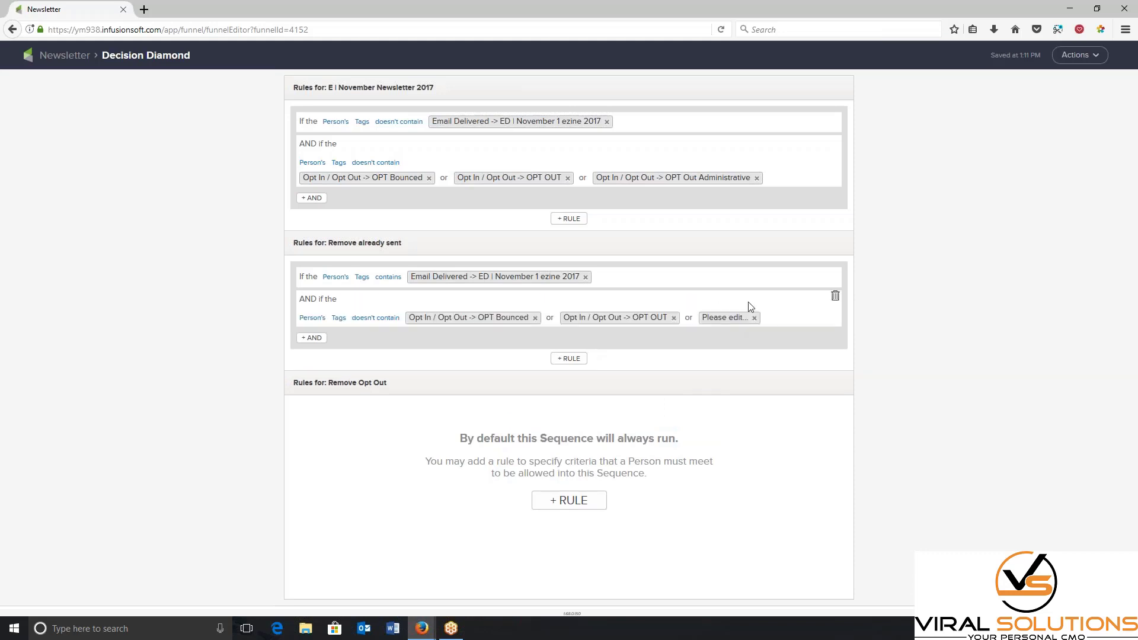
{"action": "left_click", "coordinate": [675, 333]}
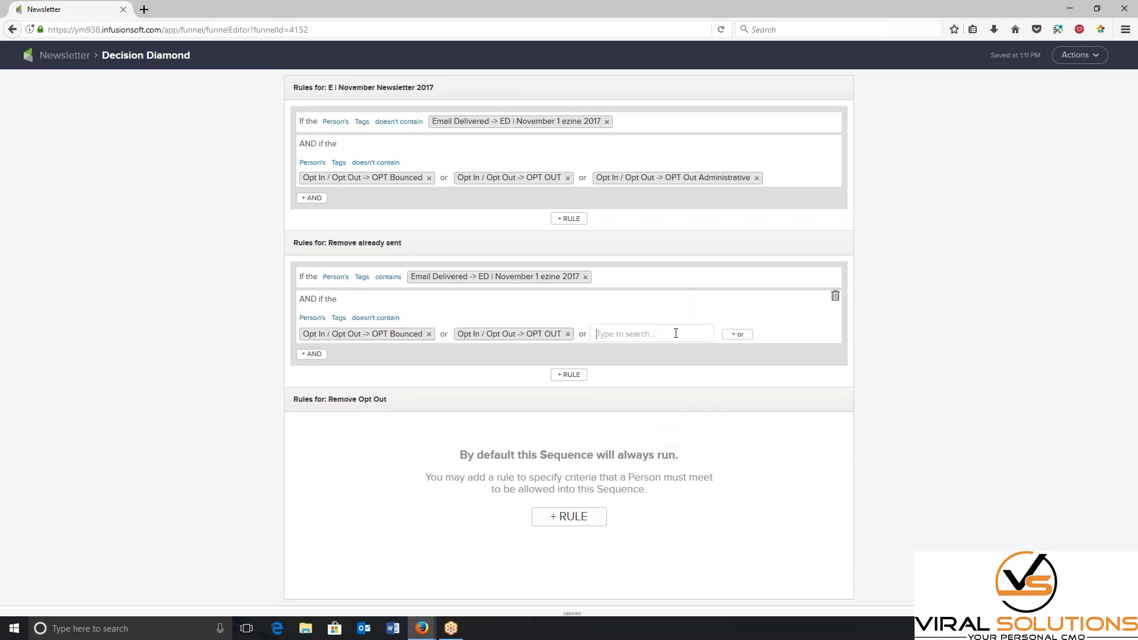
{"action": "type", "text": "out"}
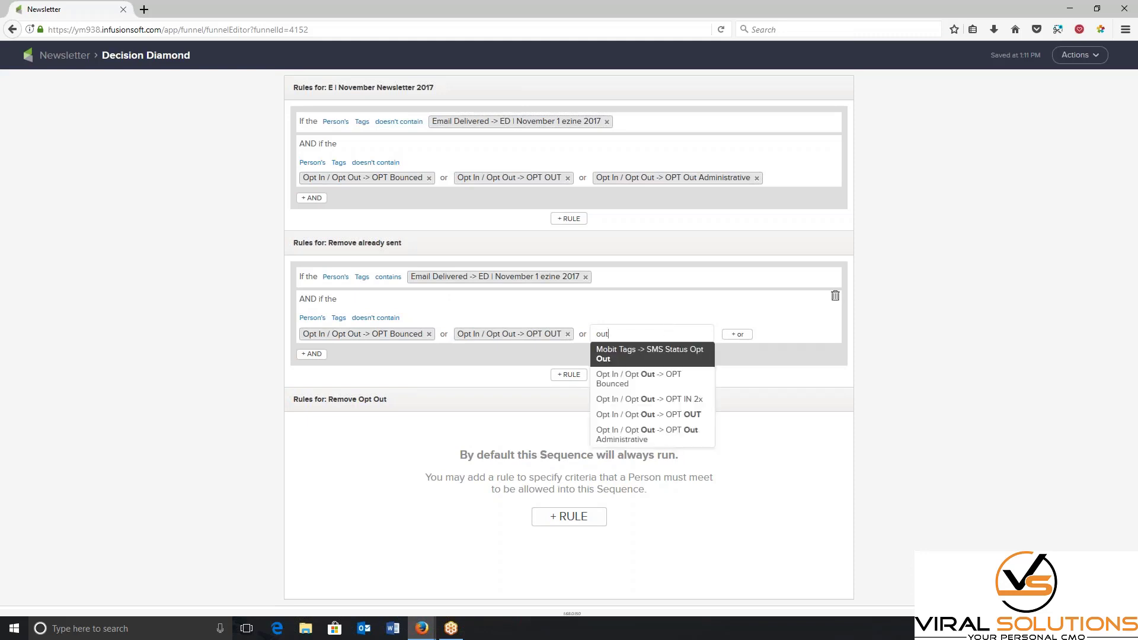
{"action": "left_click", "coordinate": [645, 434]}
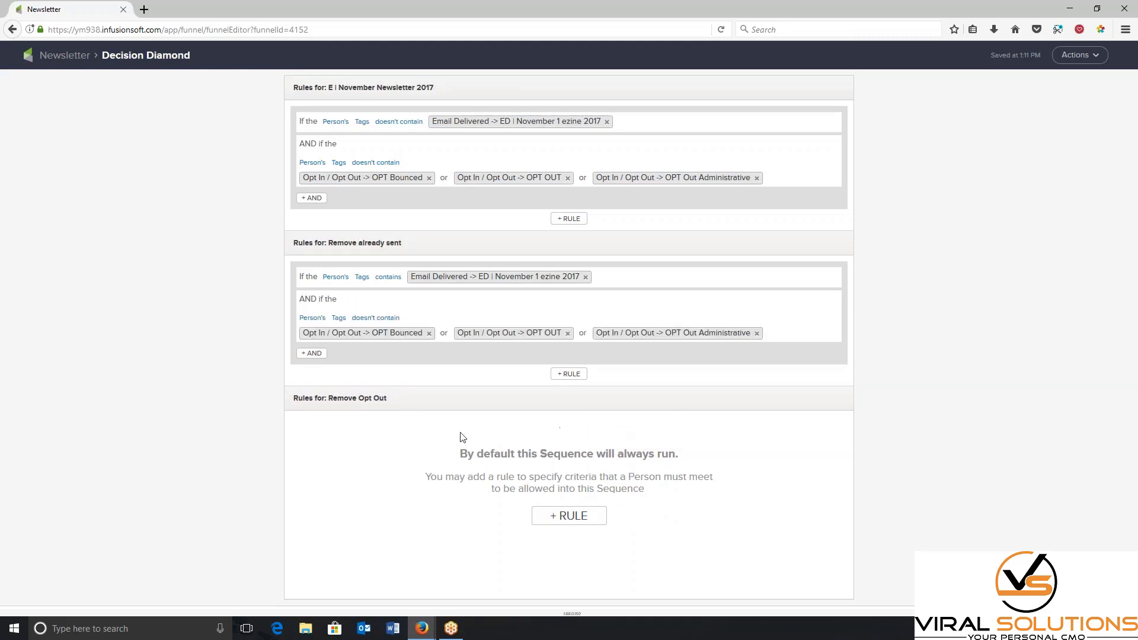
Step: Add a rule for Remove Opt Out requiring that the person's tags contain "Opt In / Opt Out -> OPT Bounced"
{"action": "left_click", "coordinate": [572, 517]}
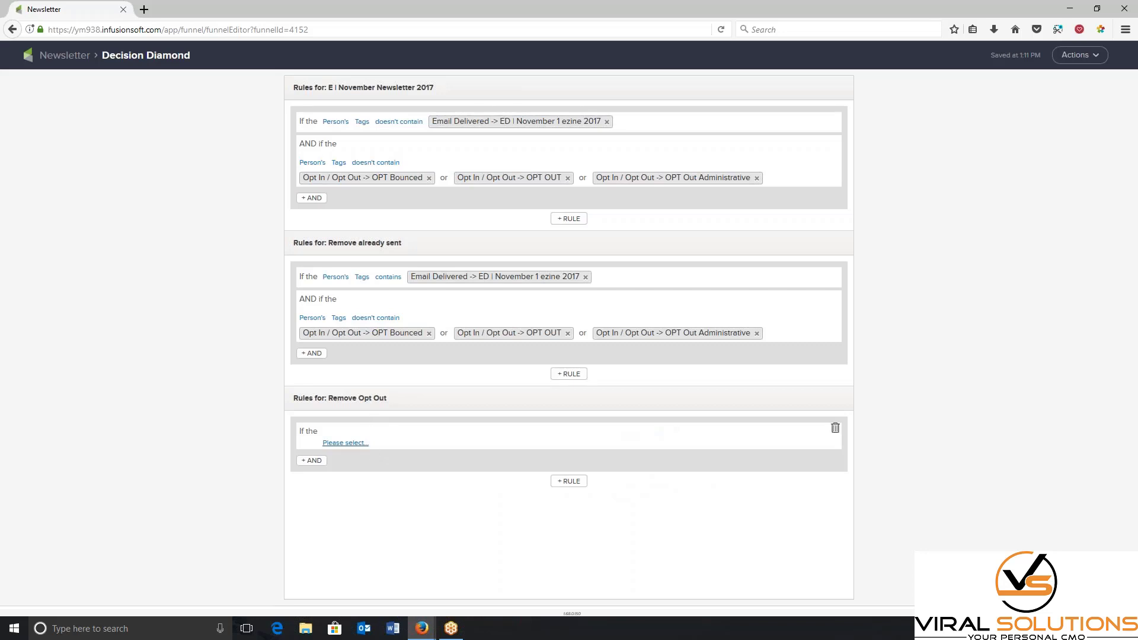
{"action": "left_click", "coordinate": [345, 443]}
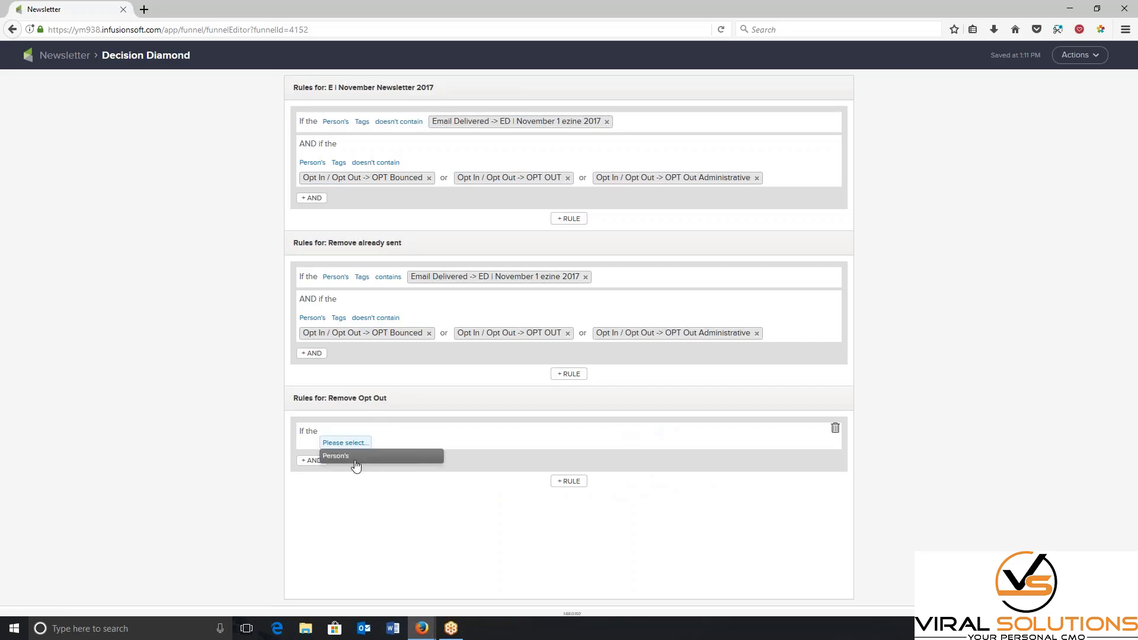
{"action": "left_click", "coordinate": [364, 457]}
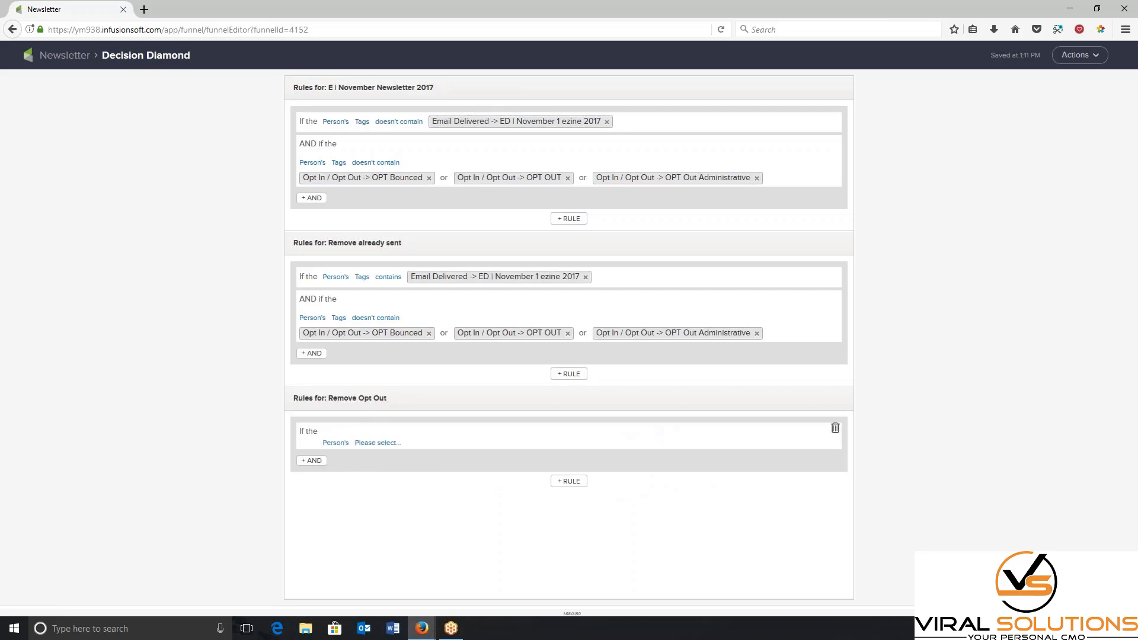
{"action": "left_click", "coordinate": [388, 445]}
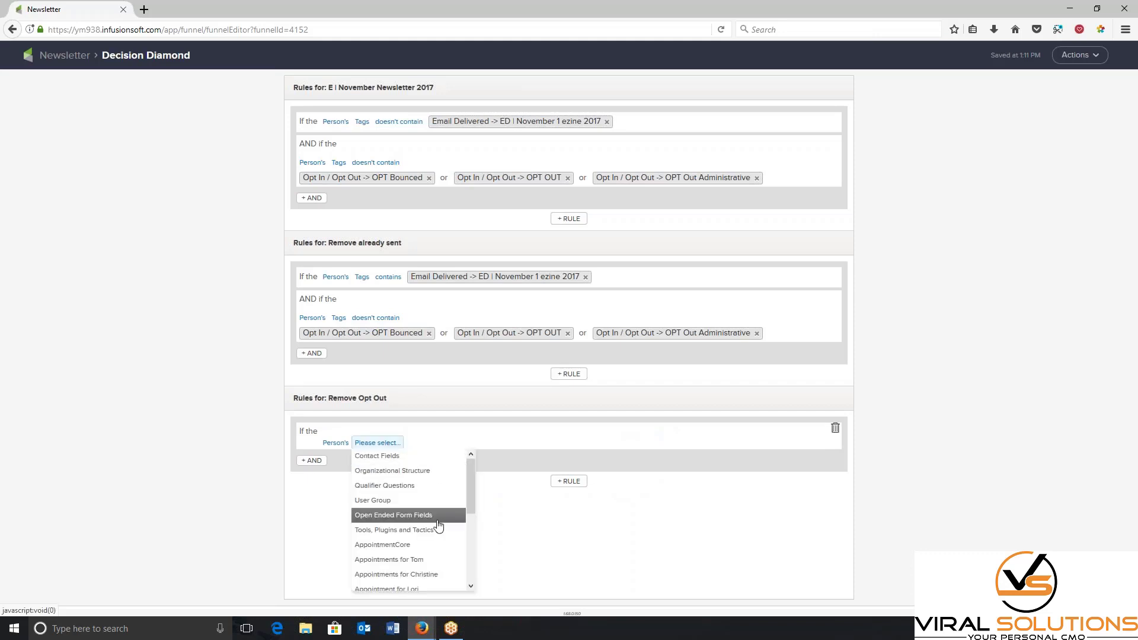
{"action": "scroll", "coordinate": [437, 522], "scroll_direction": "down", "scroll_amount": 5}
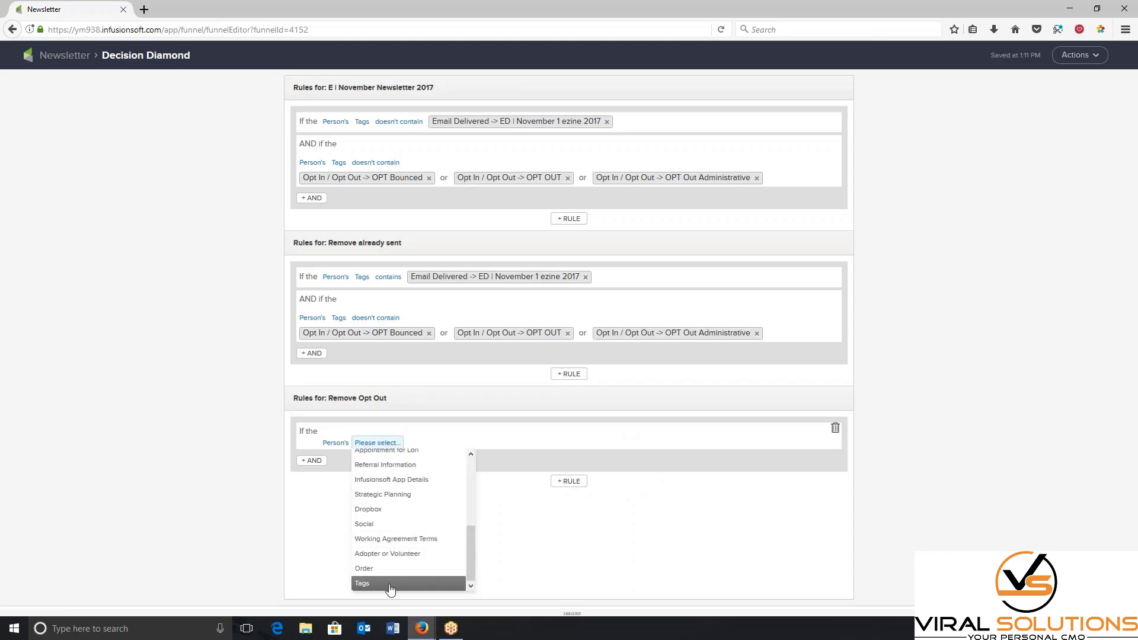
{"action": "left_click", "coordinate": [390, 584]}
{"action": "left_click", "coordinate": [398, 442]}
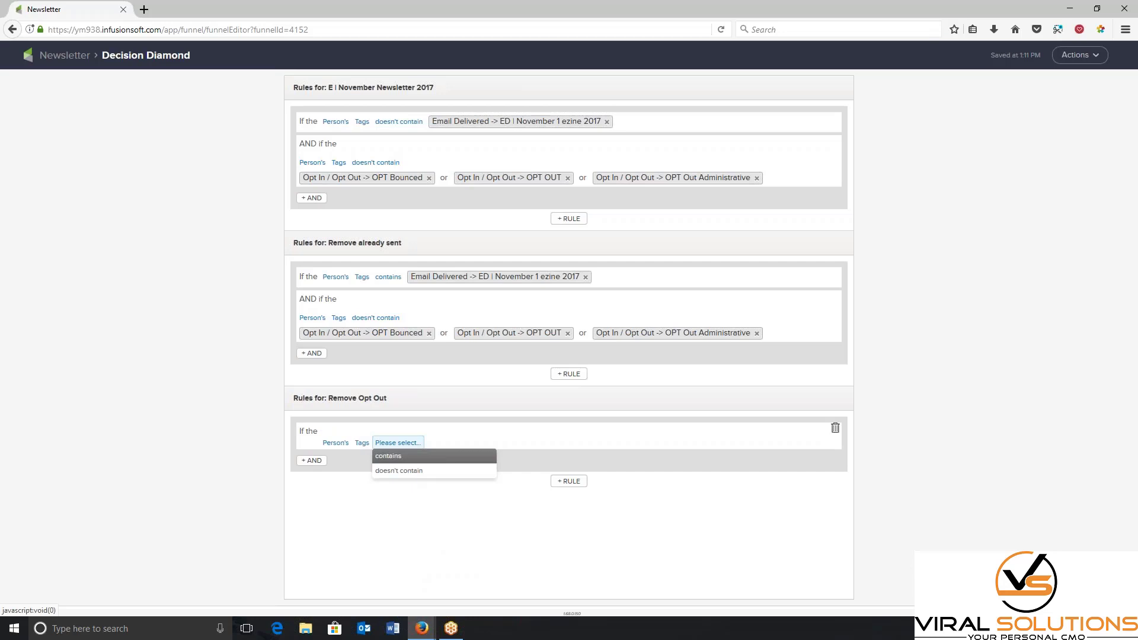
{"action": "left_click", "coordinate": [415, 459]}
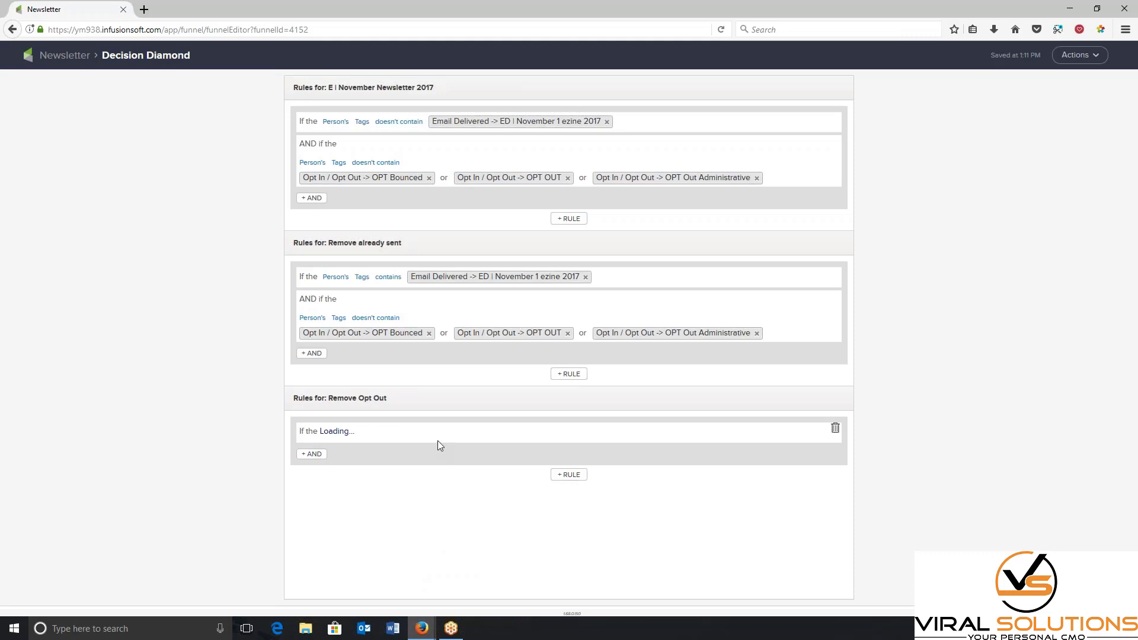
{"action": "type", "text": "out"}
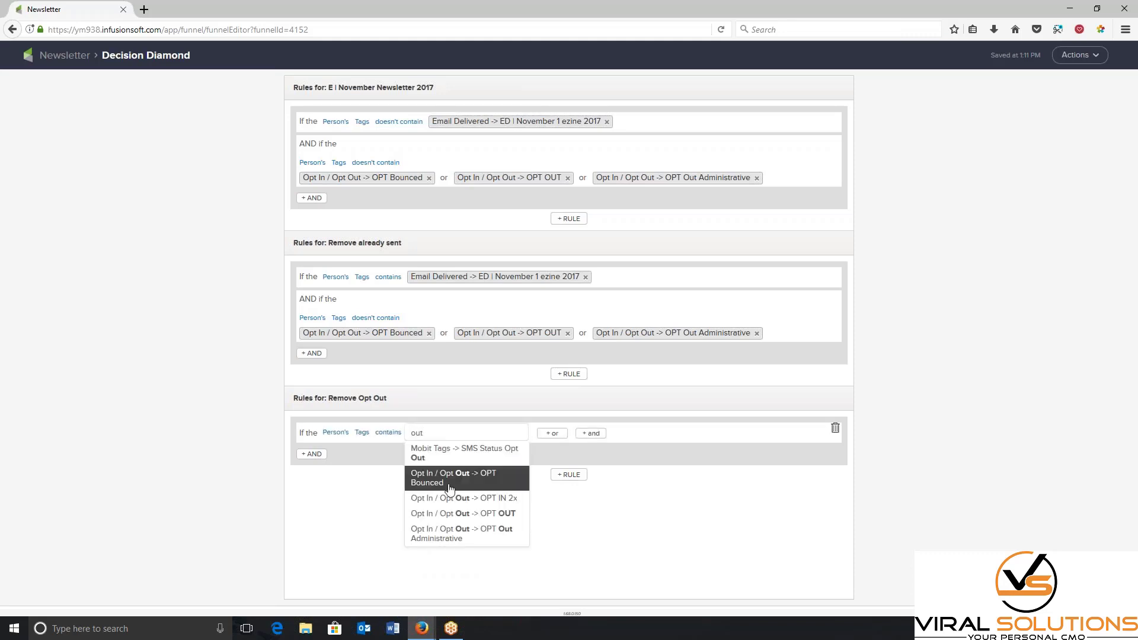
{"action": "left_click", "coordinate": [450, 488]}
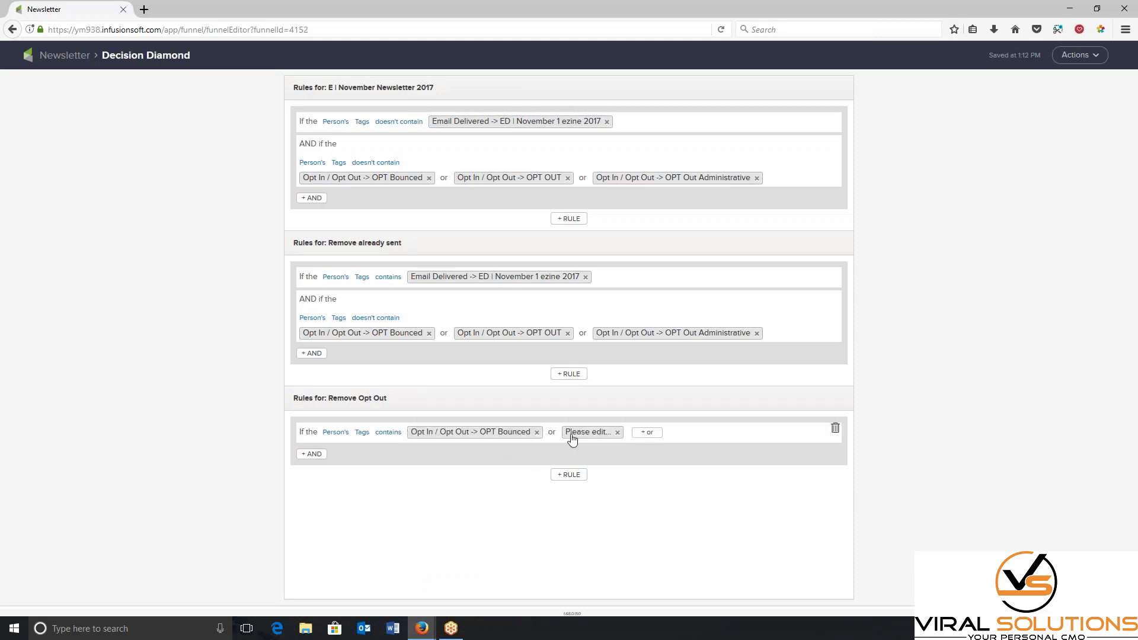
Step: Extend the Remove Opt Out rule with the OR tags "Opt In / Opt Out -> OPT OUT" and "Opt In / Opt Out -> OPT Out Administrative"
{"action": "left_click", "coordinate": [581, 433]}
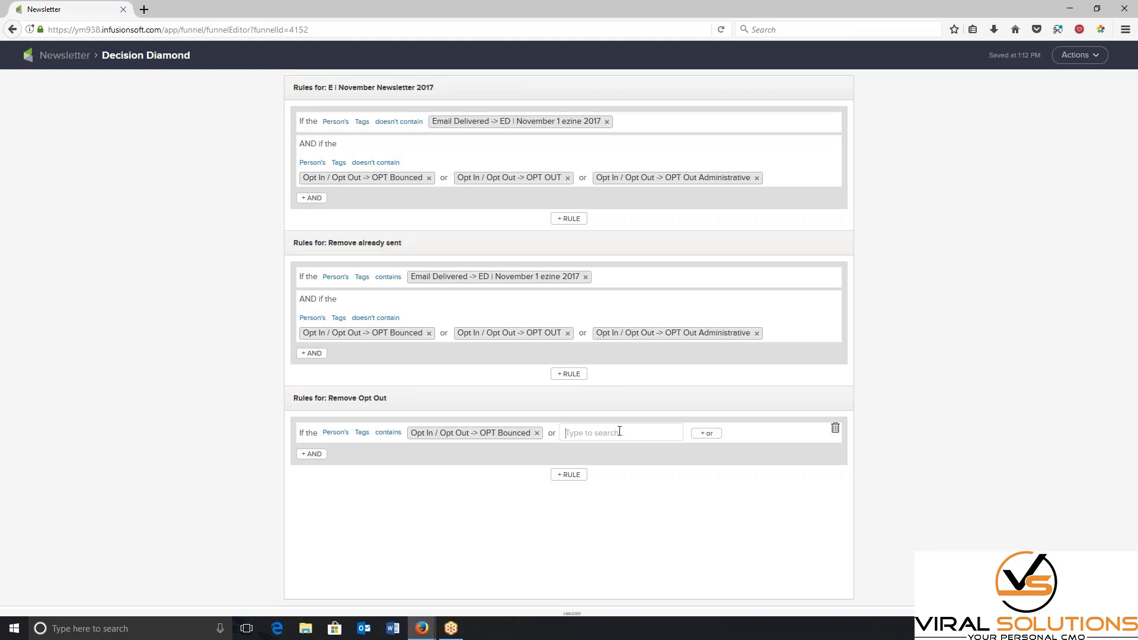
{"action": "type", "text": "out"}
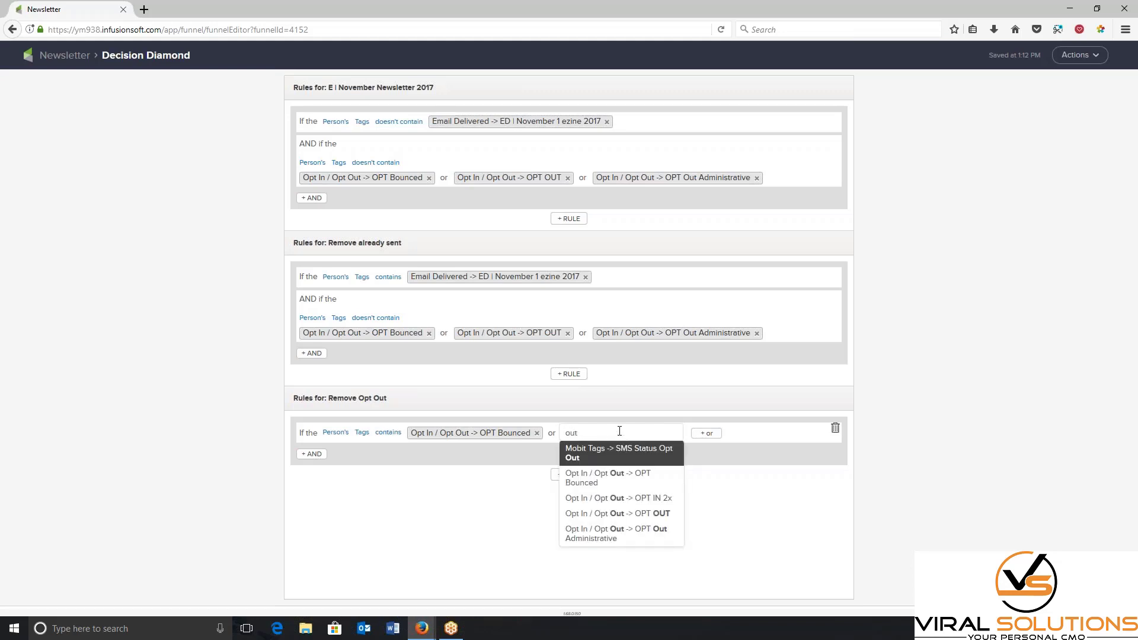
{"action": "left_click", "coordinate": [596, 515]}
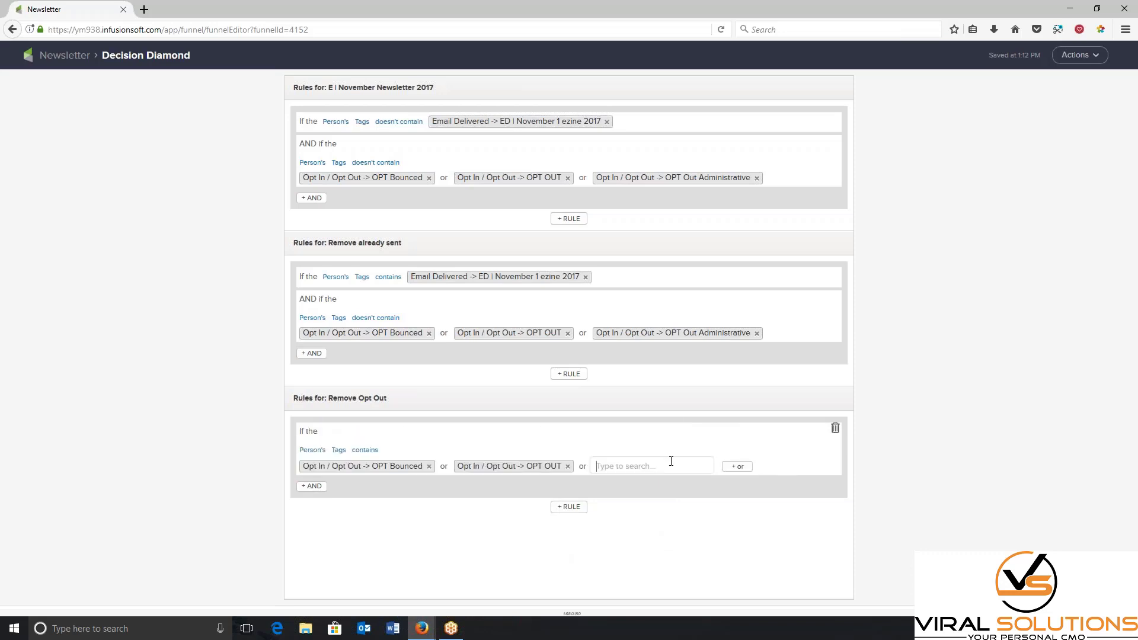
{"action": "left_click", "coordinate": [671, 461]}
{"action": "type", "text": "out"}
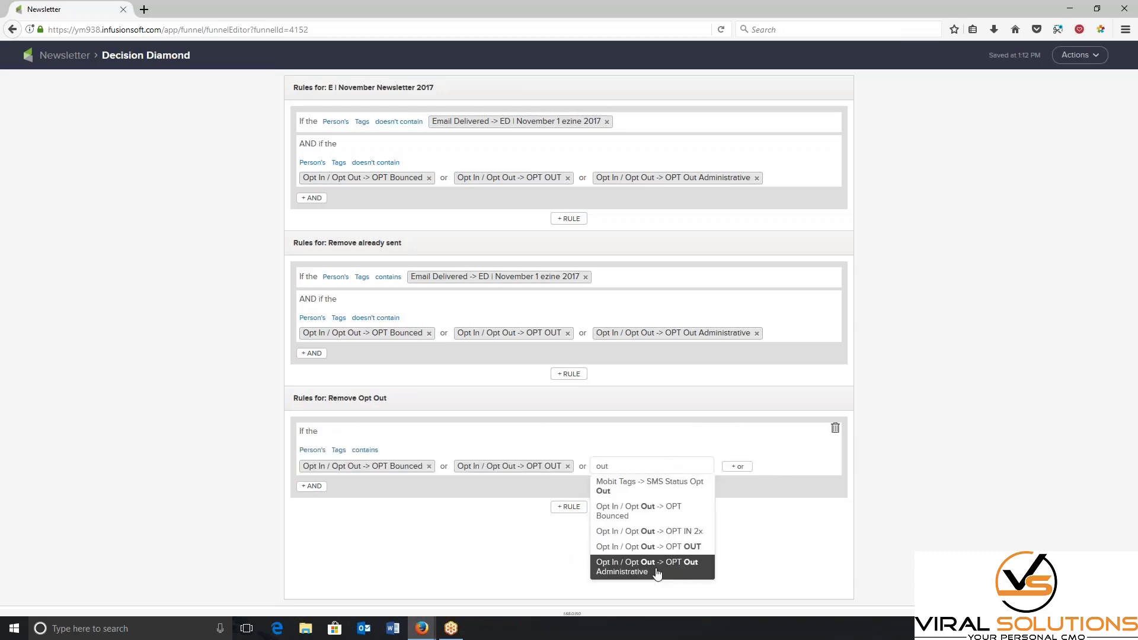
{"action": "left_click", "coordinate": [622, 564]}
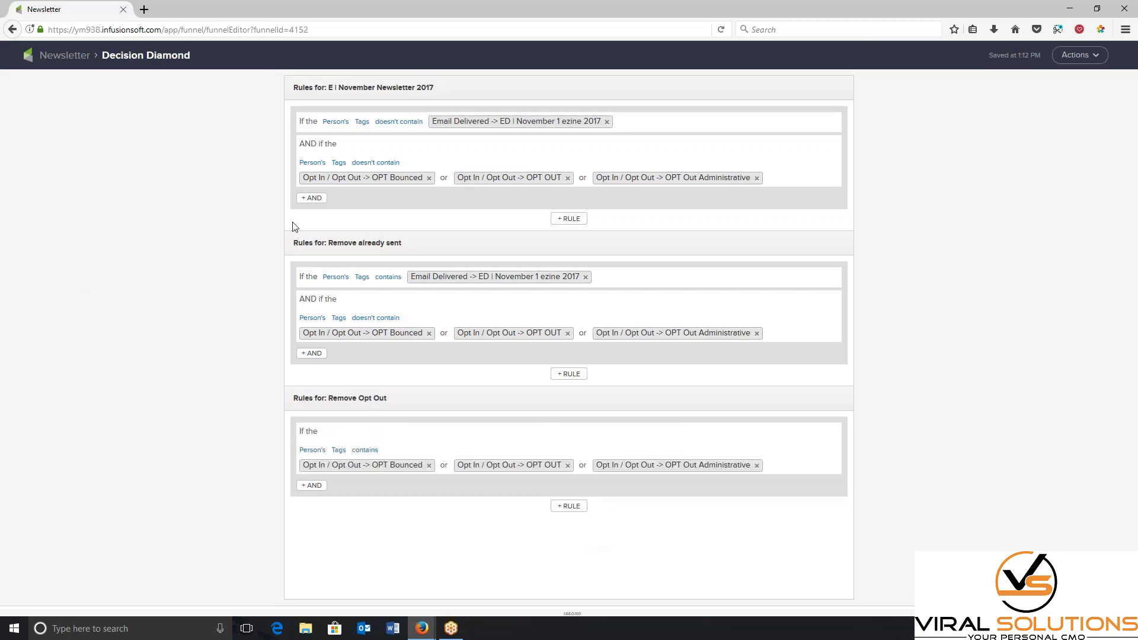
Step: Return to the Newsletter campaign canvas and open the Staging Area sequence for editing
{"action": "left_click", "coordinate": [60, 55]}
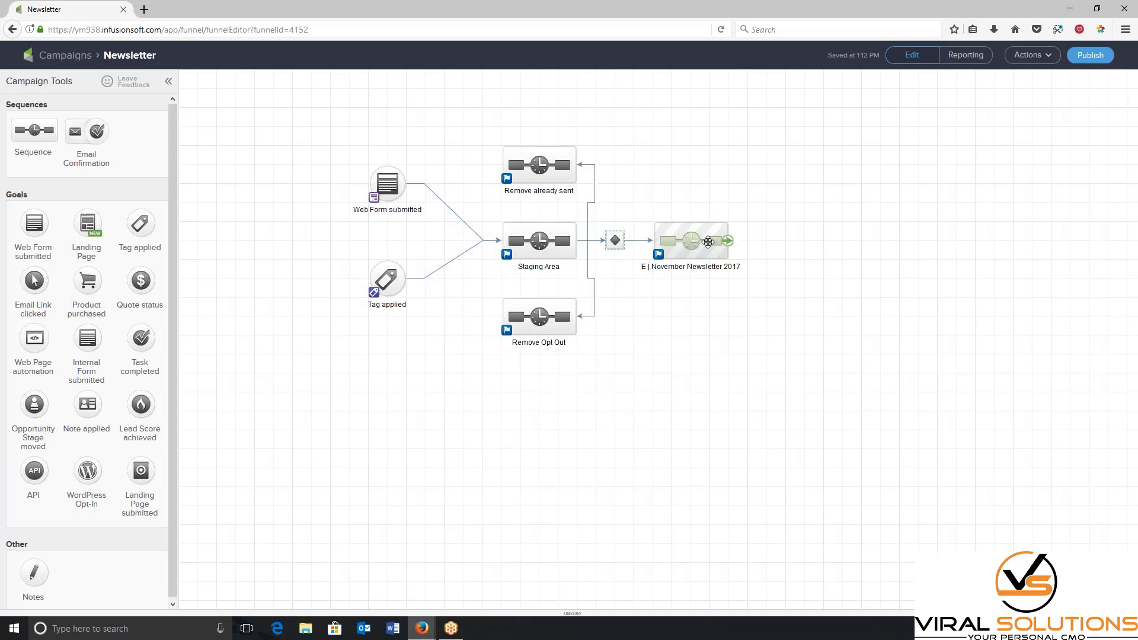
{"action": "double_click", "coordinate": [539, 240]}
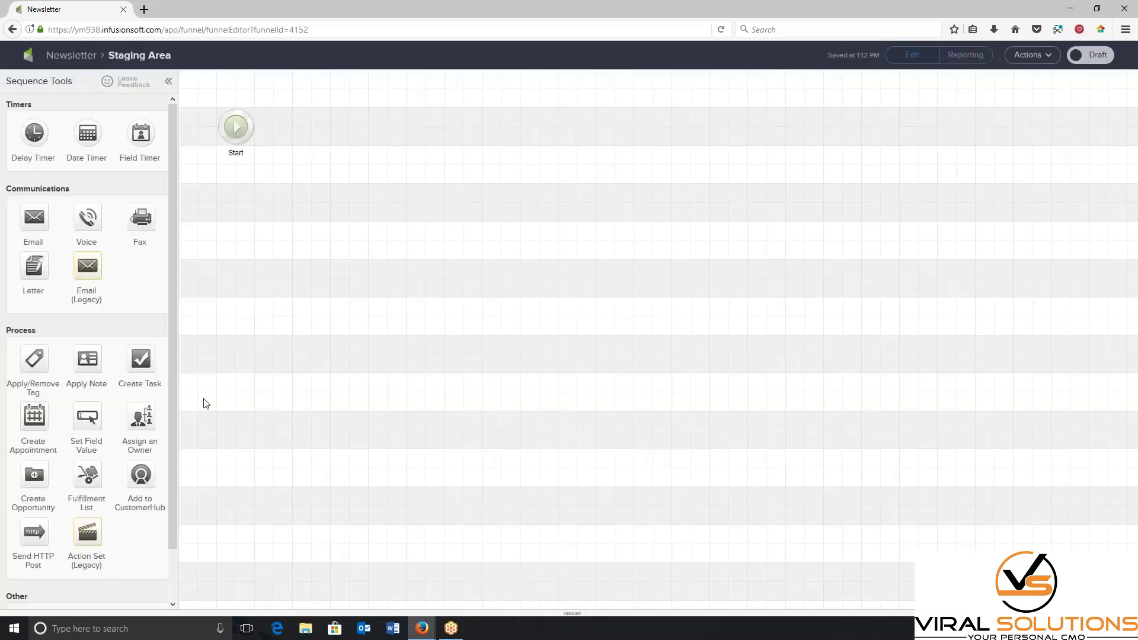
Step: Add an Assign an Owner step after Start in the Staging Area sequence and assign contacts to a specific user
{"action": "left_click_drag", "start_coordinate": [141, 416], "coordinate": [338, 123]}
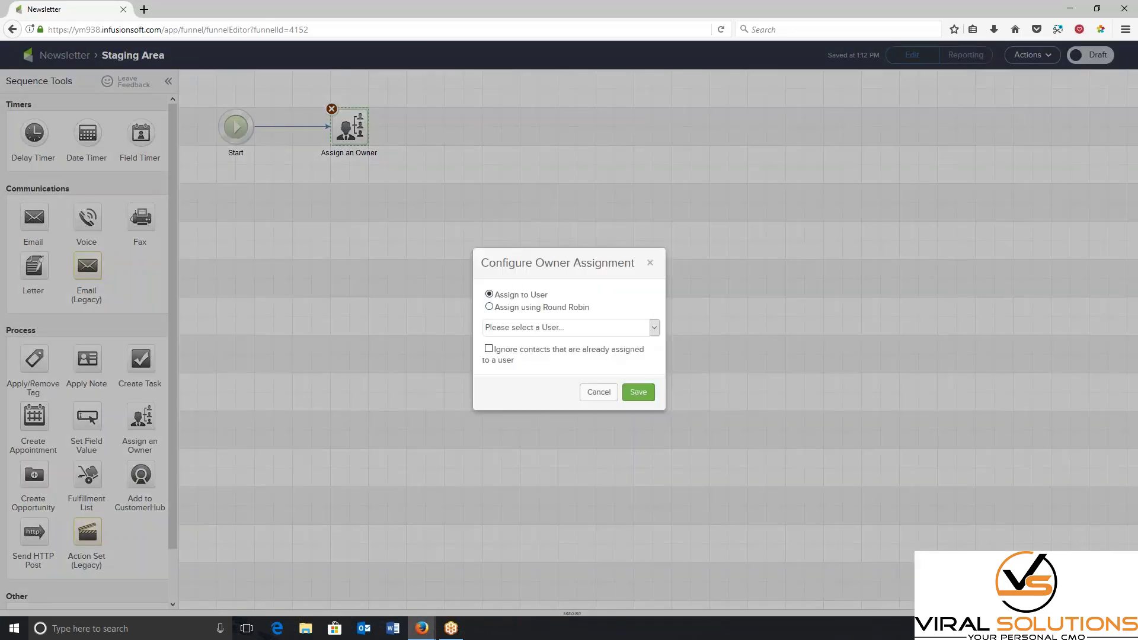
{"action": "left_click", "coordinate": [519, 327]}
{"action": "left_click", "coordinate": [517, 396]}
{"action": "left_click", "coordinate": [637, 393]}
Step: Add a step after the owner assignment that applies the tag "Nurture -> VS | eZine | 2017", and mark the Staging Area sequence as Ready
{"action": "left_click_drag", "start_coordinate": [36, 359], "coordinate": [467, 127]}
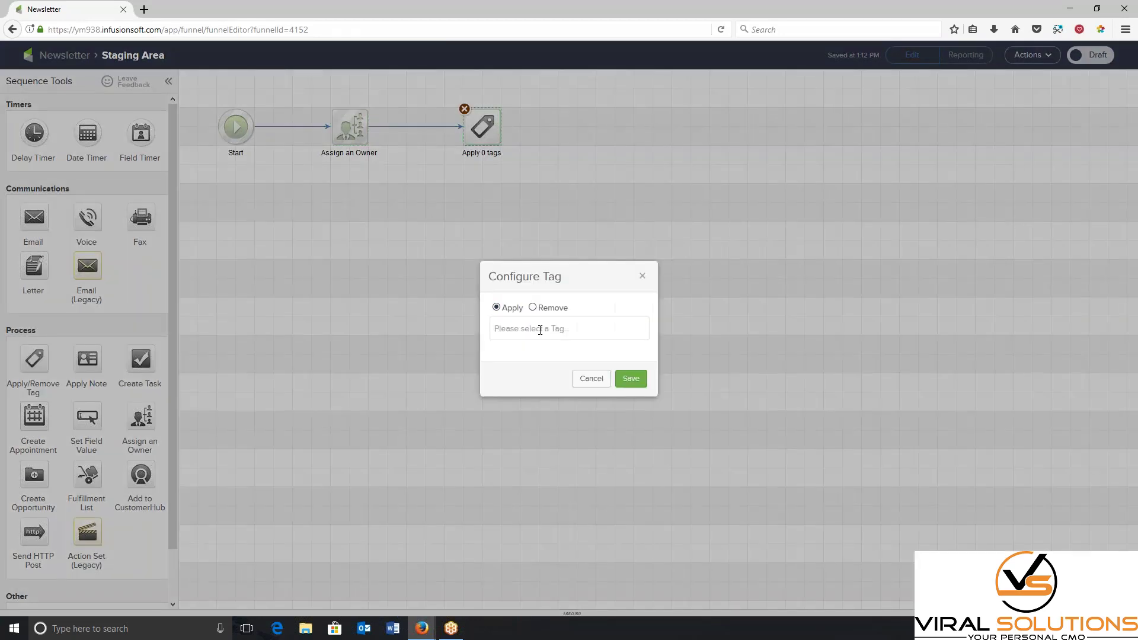
{"action": "left_click", "coordinate": [540, 330]}
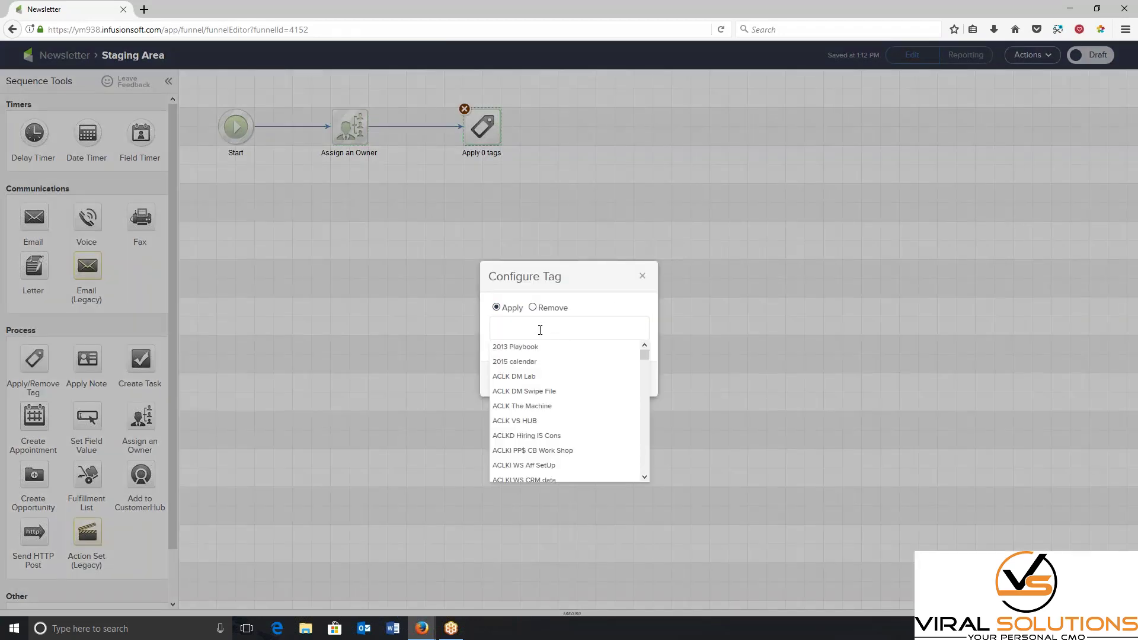
{"action": "type", "text": "ezine"}
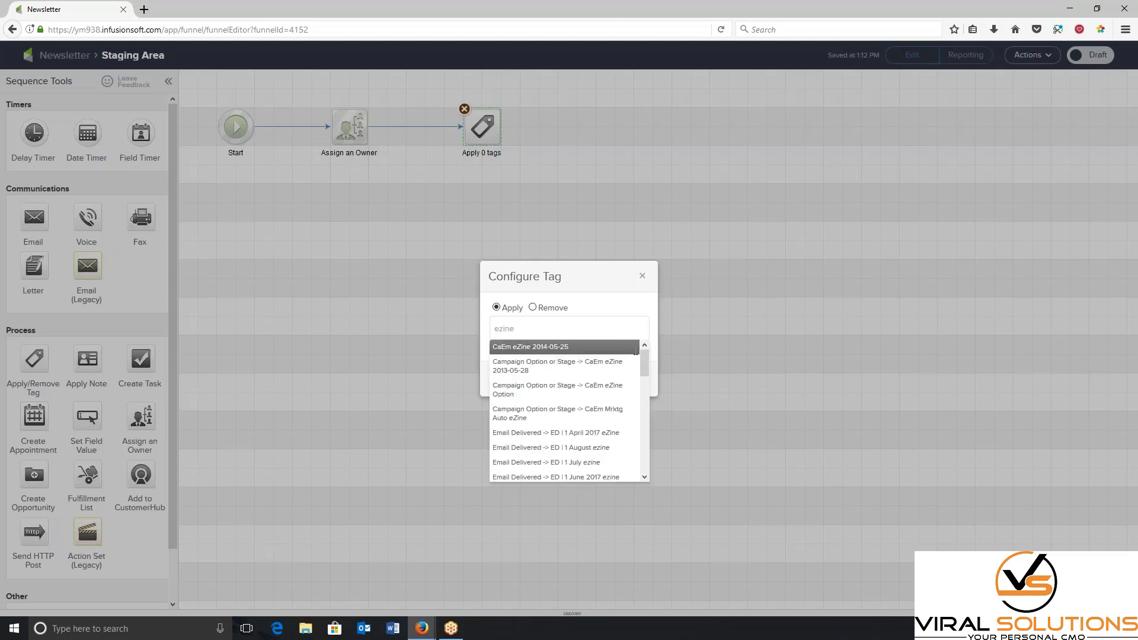
{"action": "scroll", "coordinate": [640, 356], "scroll_direction": "down", "scroll_amount": 10}
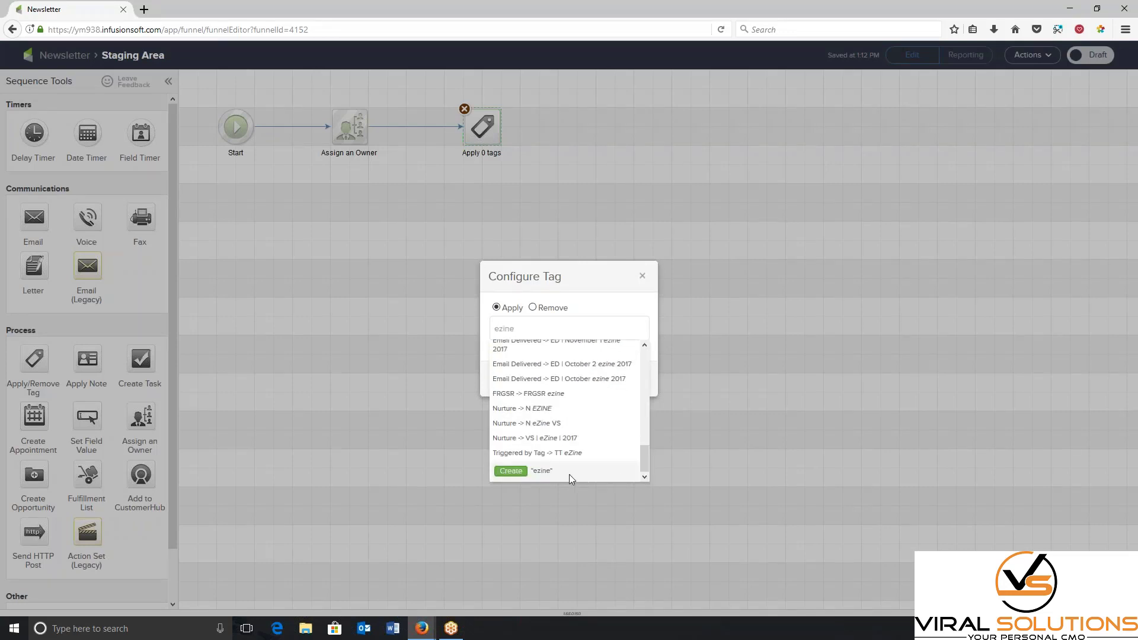
{"action": "left_click", "coordinate": [564, 438]}
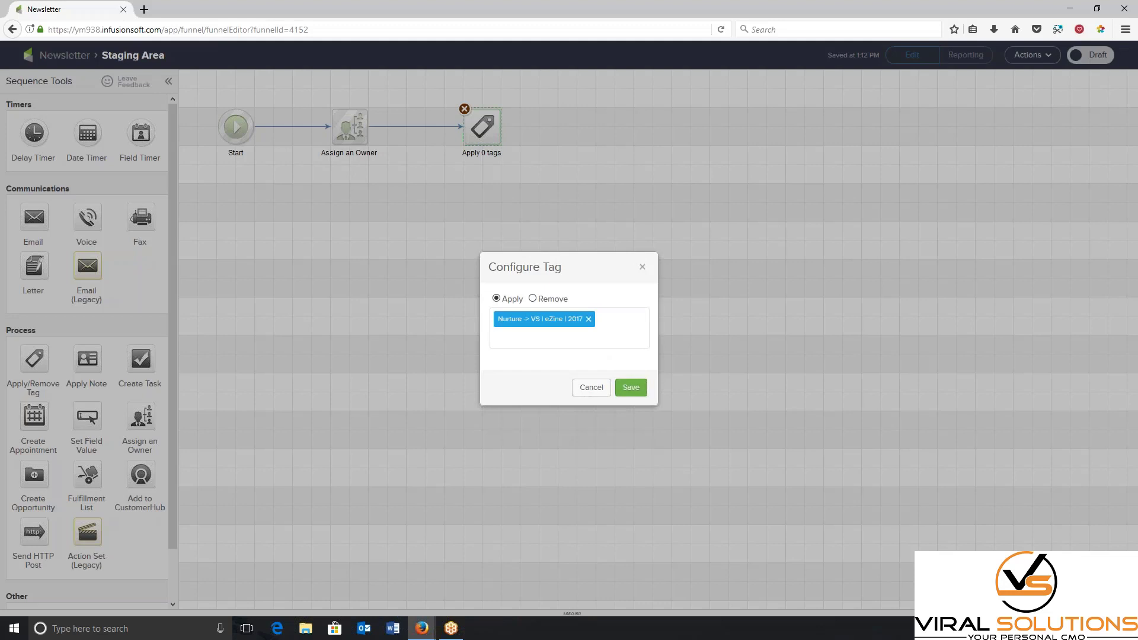
{"action": "left_click", "coordinate": [630, 387]}
{"action": "left_click", "coordinate": [1090, 56]}
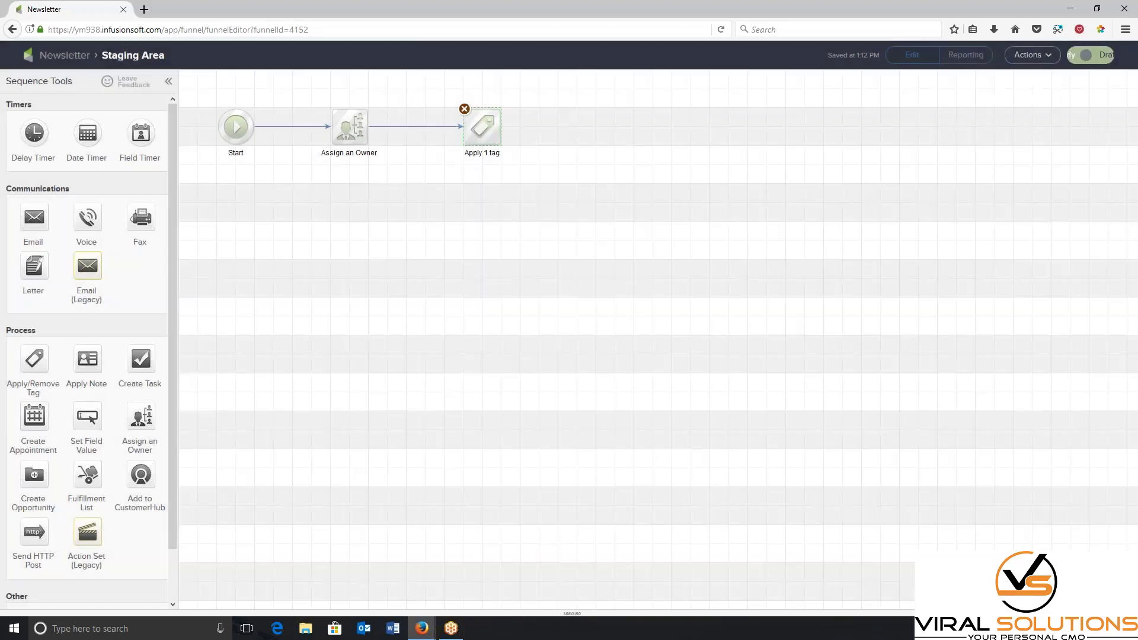
{"action": "left_click", "coordinate": [59, 56]}
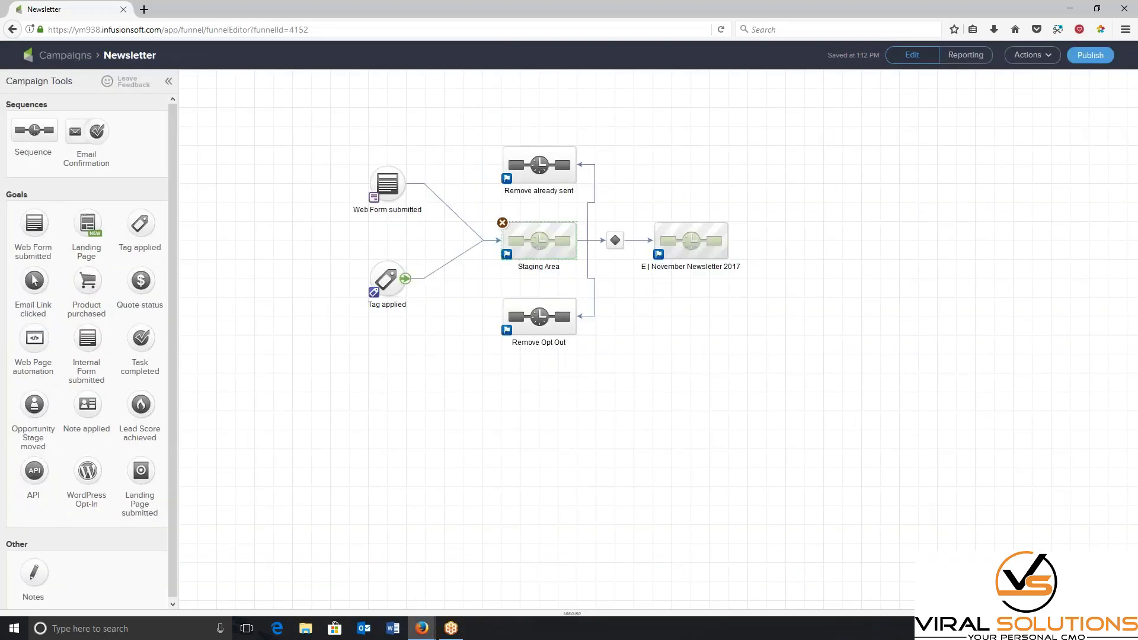
Step: Add a step to the Remove Opt Out sequence that removes the tag "Nurture -> VS | eZine | 2017"
{"action": "double_click", "coordinate": [538, 317]}
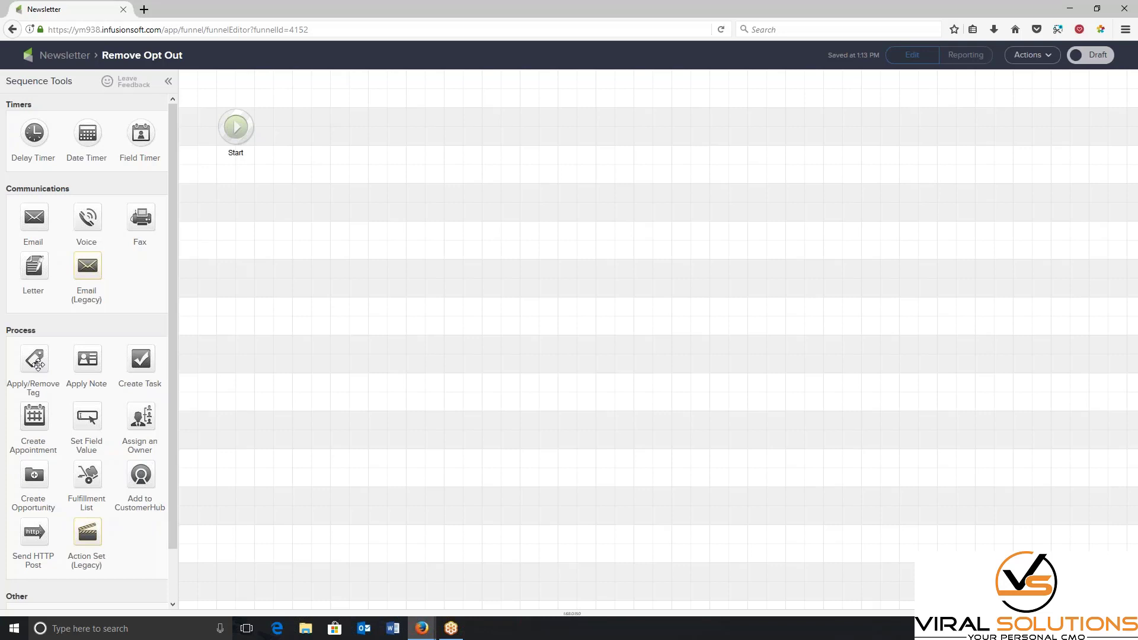
{"action": "left_click_drag", "start_coordinate": [37, 363], "coordinate": [351, 126]}
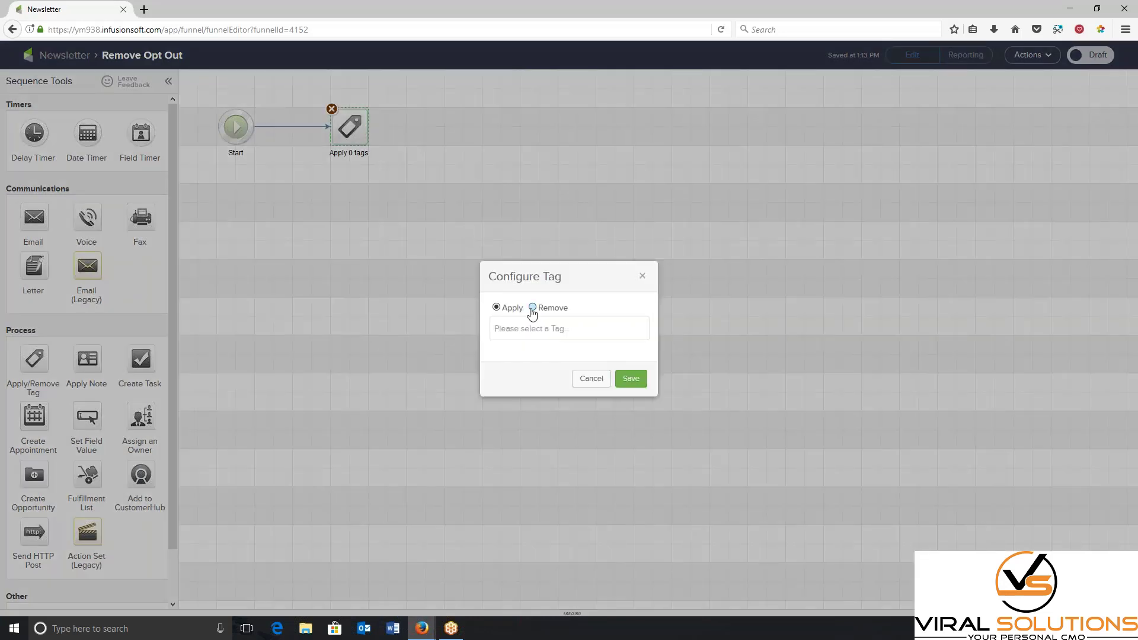
{"action": "left_click", "coordinate": [532, 307]}
{"action": "left_click", "coordinate": [530, 329]}
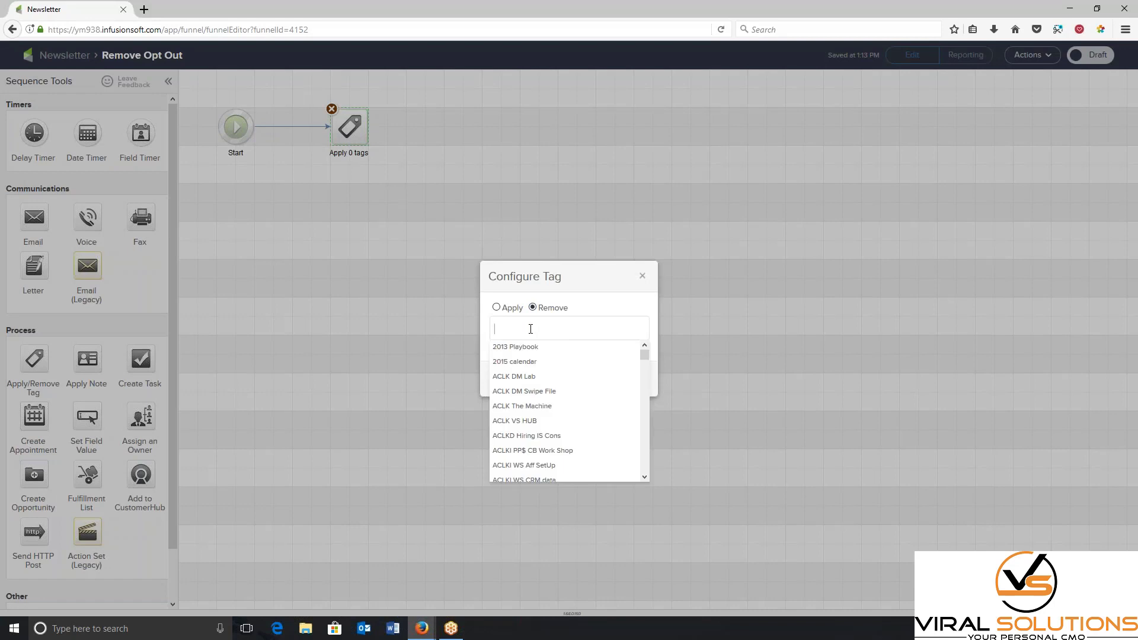
{"action": "type", "text": "ezine"}
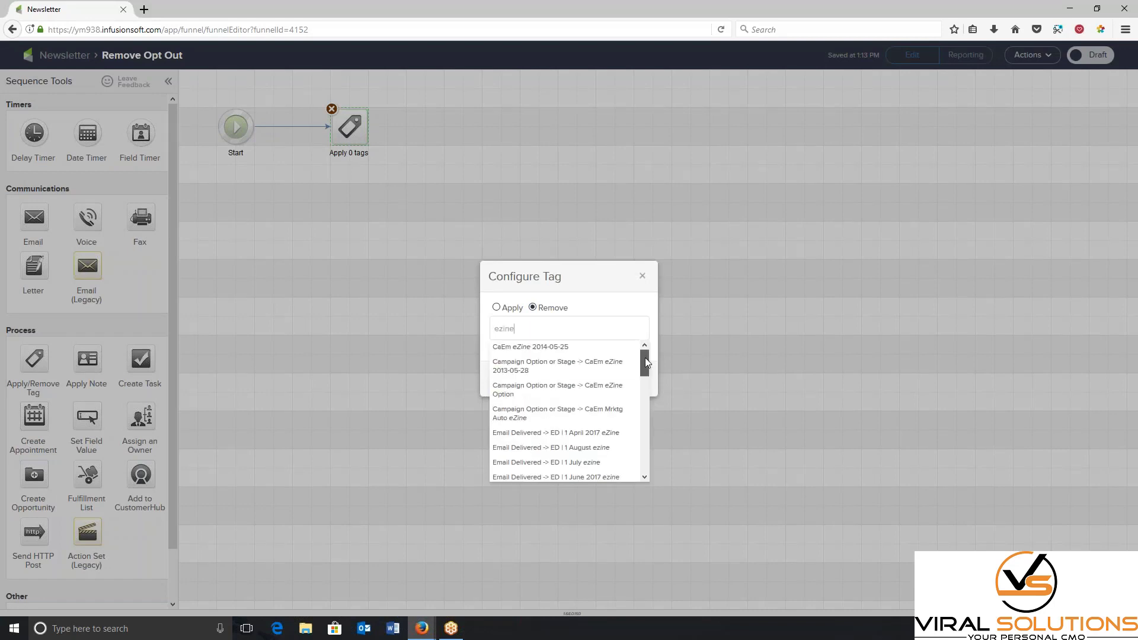
{"action": "left_click_drag", "start_coordinate": [644, 360], "coordinate": [644, 462]}
{"action": "left_click", "coordinate": [567, 438]}
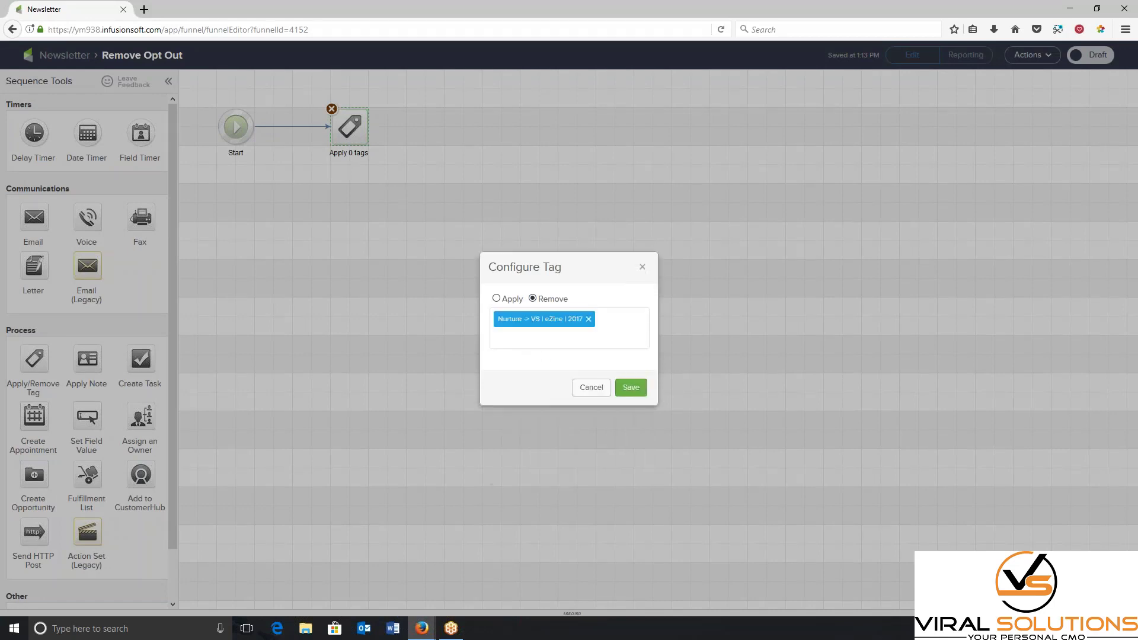
{"action": "left_click", "coordinate": [631, 389]}
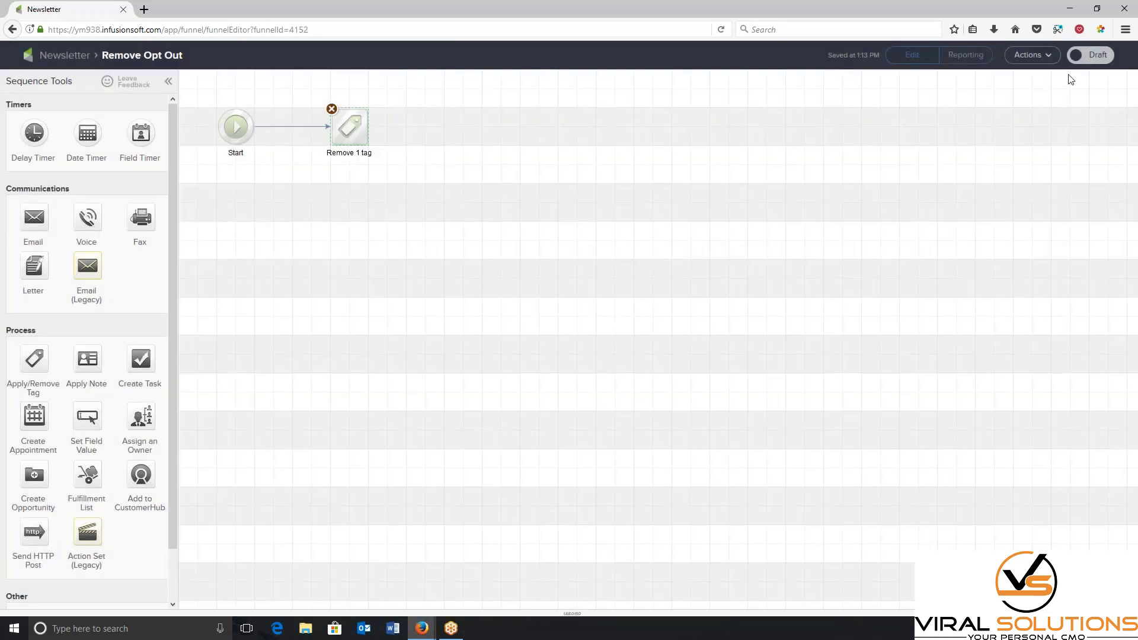
Step: Mark the Remove Opt Out and Remove already sent sequences as Ready and return to the Newsletter campaign canvas
{"action": "left_click", "coordinate": [1097, 58]}
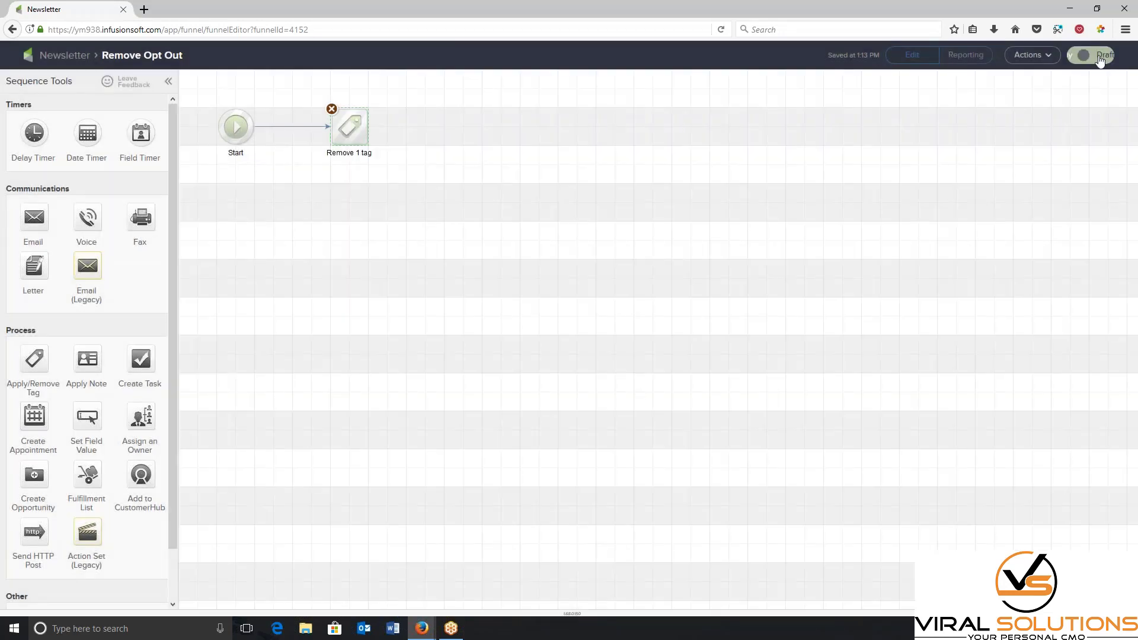
{"action": "left_click", "coordinate": [65, 56]}
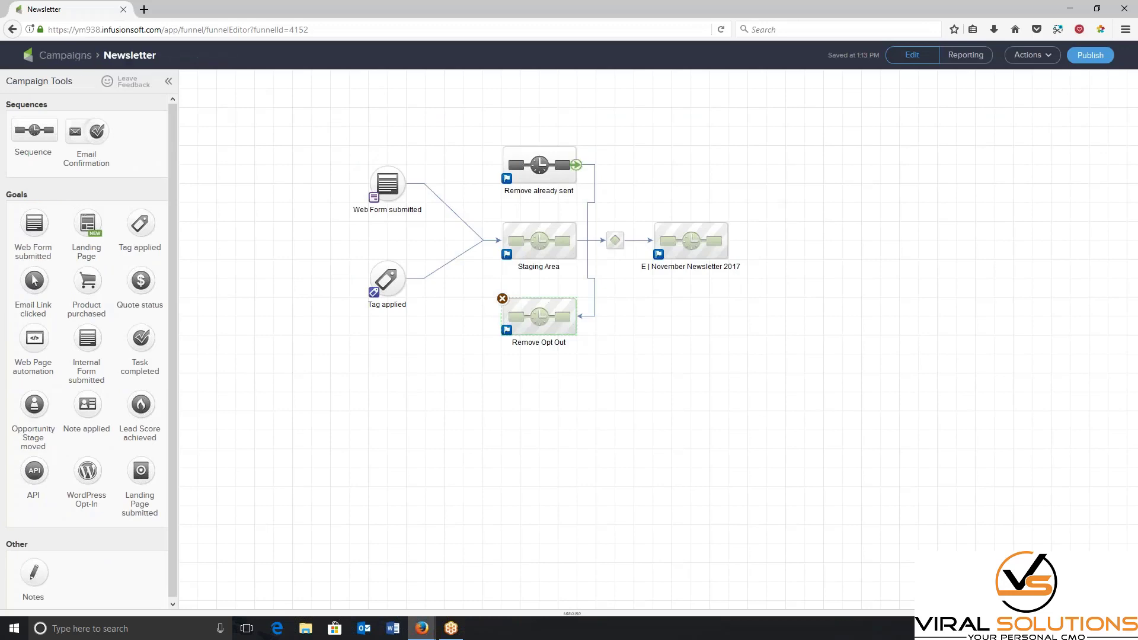
{"action": "double_click", "coordinate": [543, 165]}
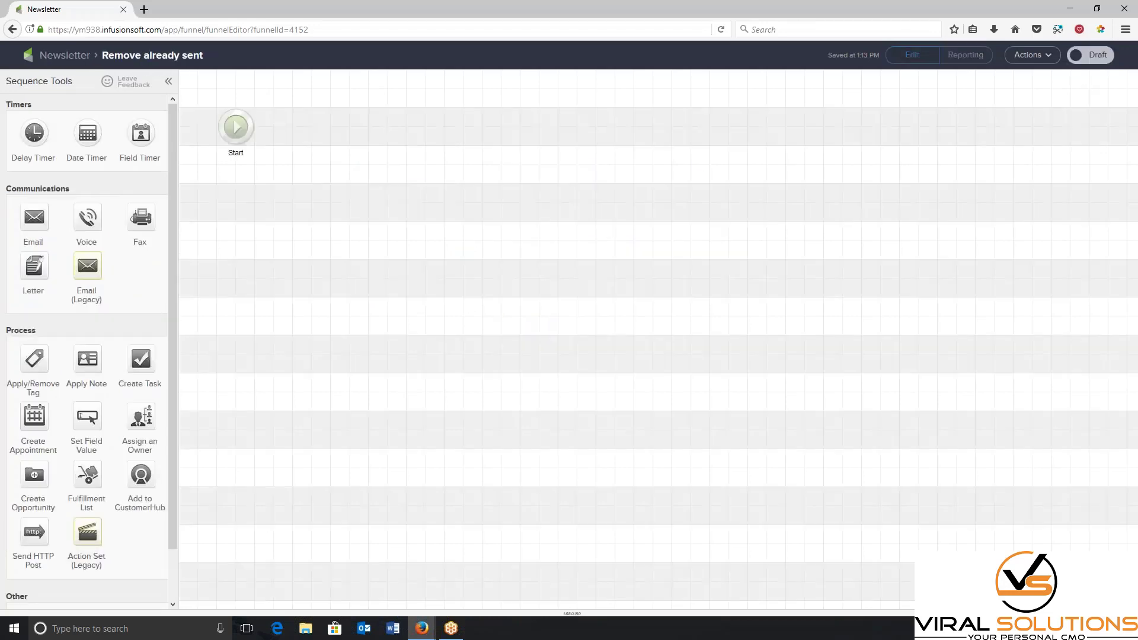
{"action": "left_click", "coordinate": [65, 55]}
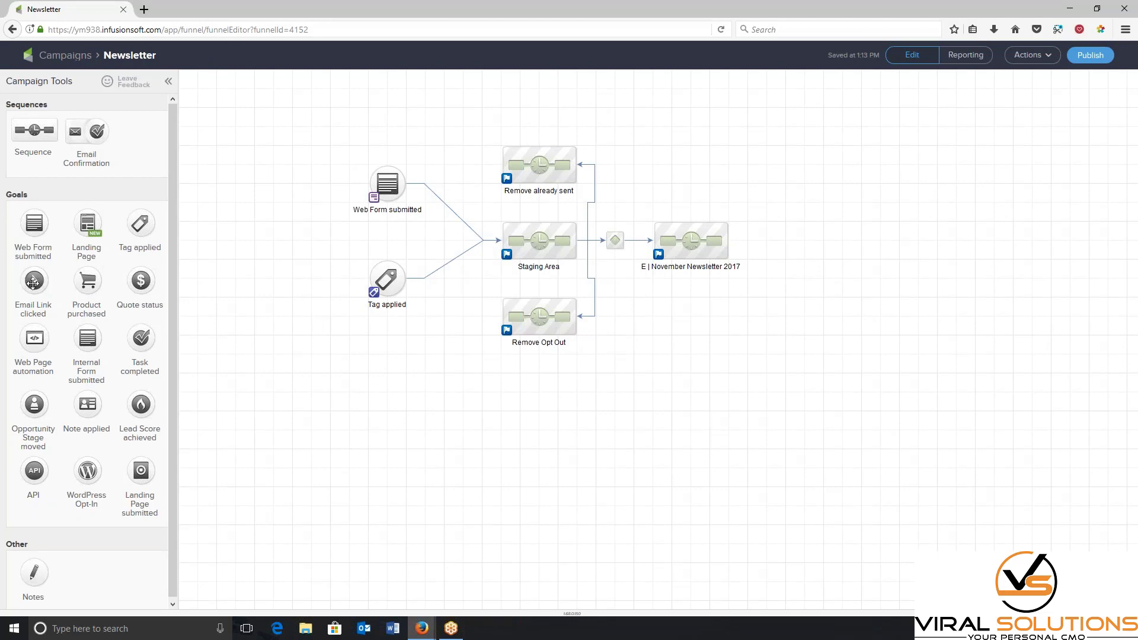
Step: Add an Email Link clicked goal below E | November Newsletter 2017, connect the sequence to it, and select the "increase-facebook-page-engagement-get-social" text link
{"action": "left_click_drag", "start_coordinate": [33, 282], "coordinate": [698, 316]}
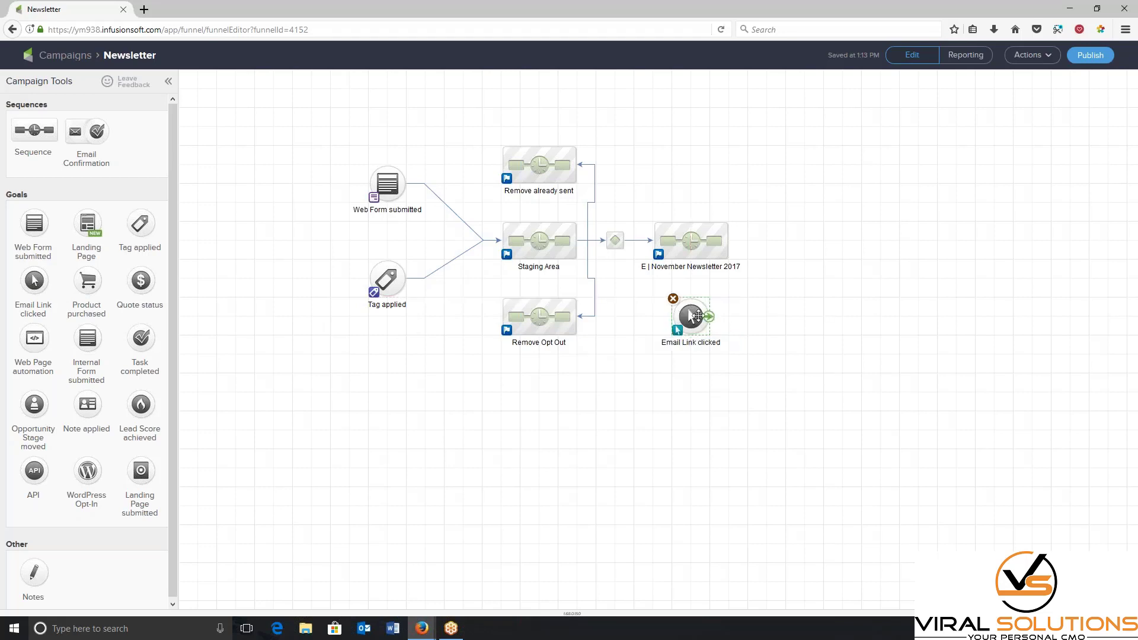
{"action": "mouse_move", "coordinate": [728, 240]}
{"action": "left_mouse_down"}
{"action": "mouse_move", "coordinate": [739, 304]}
{"action": "mouse_move", "coordinate": [709, 316]}
{"action": "left_mouse_up"}
{"action": "double_click", "coordinate": [691, 316]}
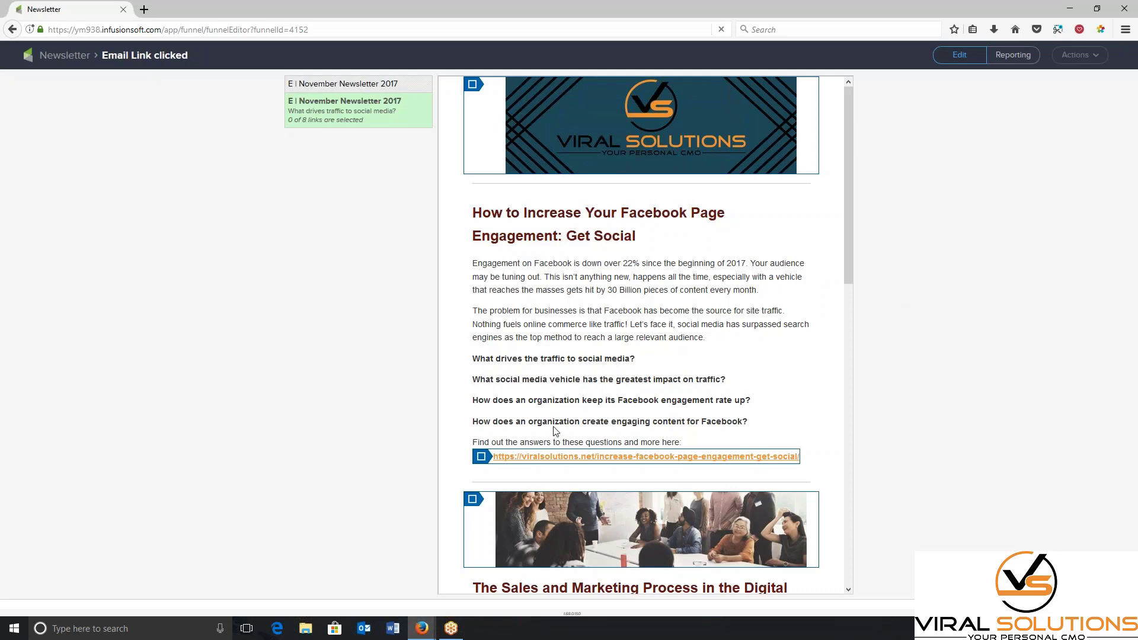
{"action": "left_click", "coordinate": [480, 457]}
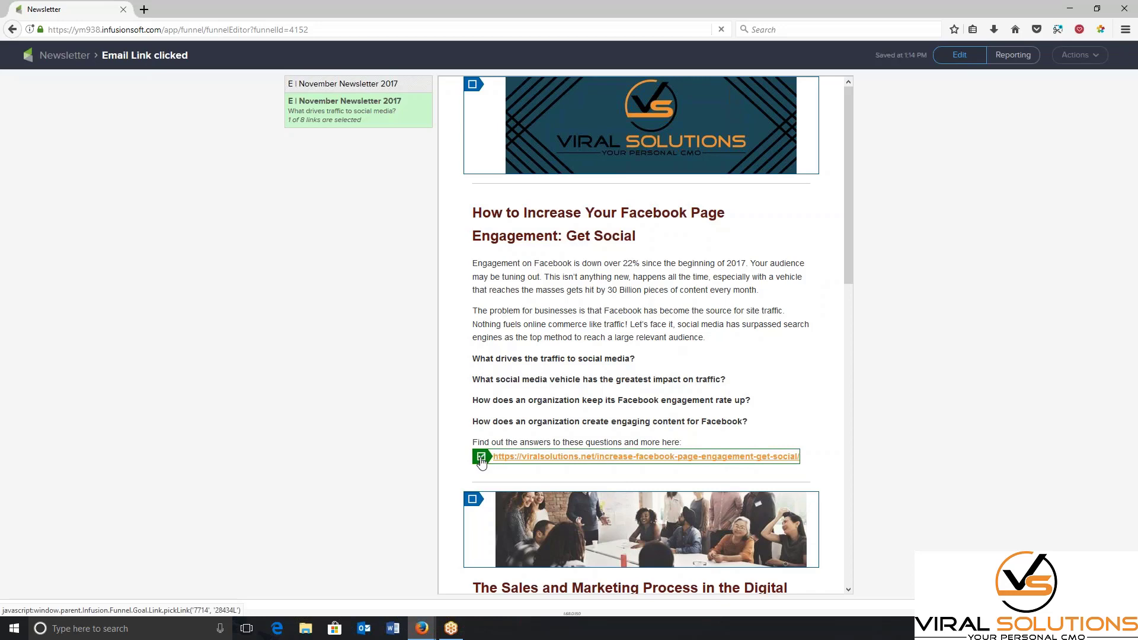
Step: Return to the campaign canvas and rename the email link goal "Clk | Facebook"
{"action": "left_click", "coordinate": [57, 57]}
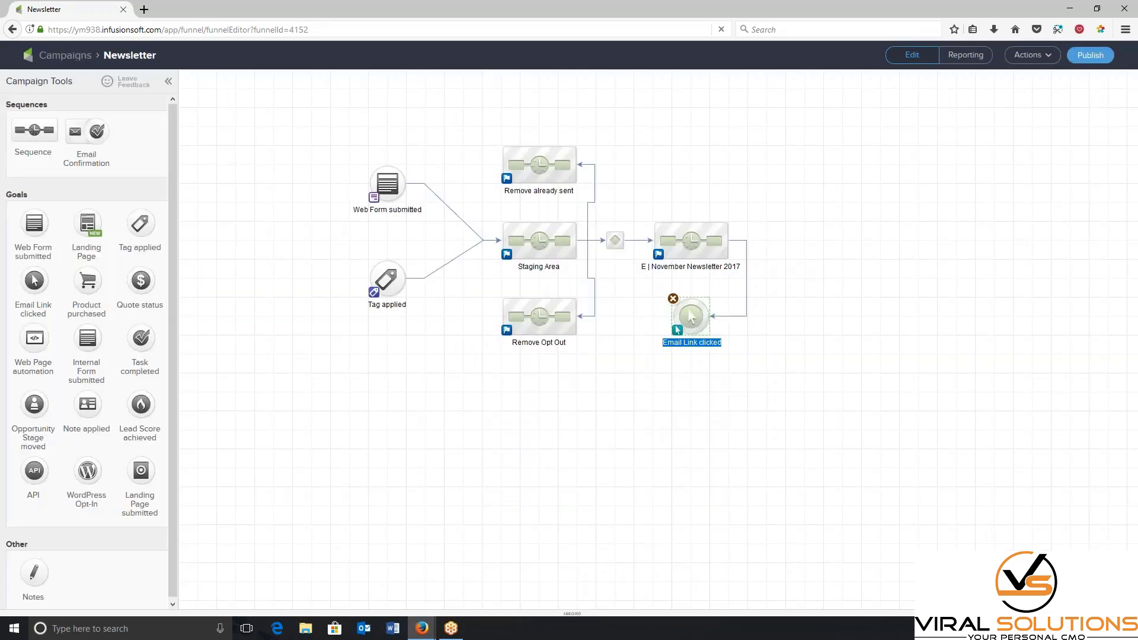
{"action": "type", "text": "Clk | Facebook"}
{"action": "key", "text": "Return"}
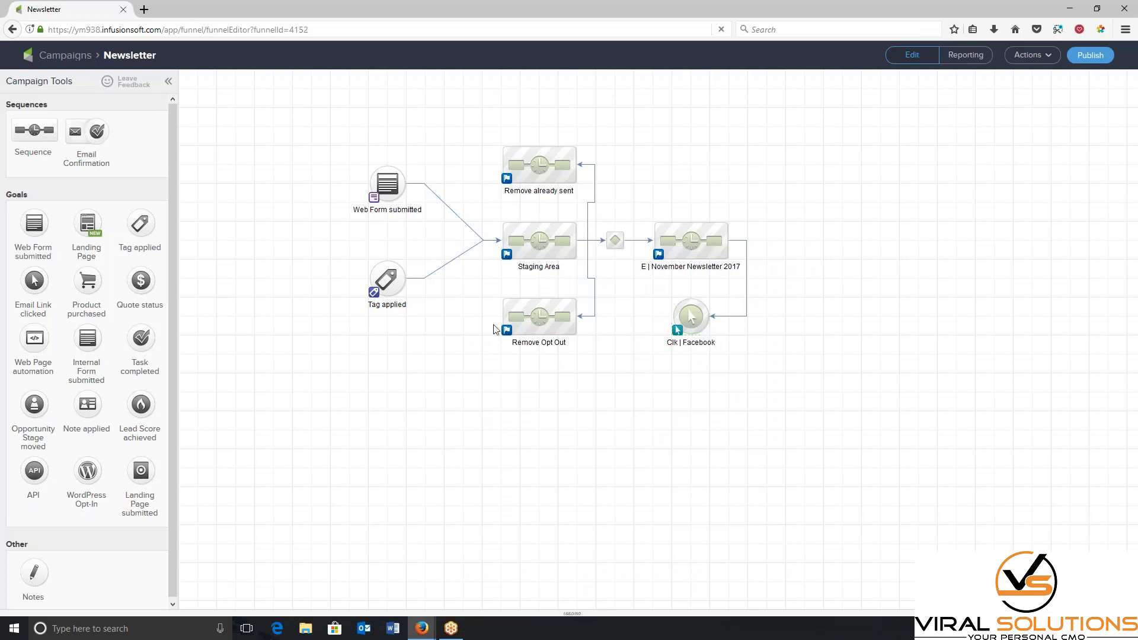
Step: Add a sequence beside the Clk | Facebook goal, connect the goal to it, and name it "Apply Interest Tag Facebook"
{"action": "left_click_drag", "start_coordinate": [34, 131], "coordinate": [870, 325]}
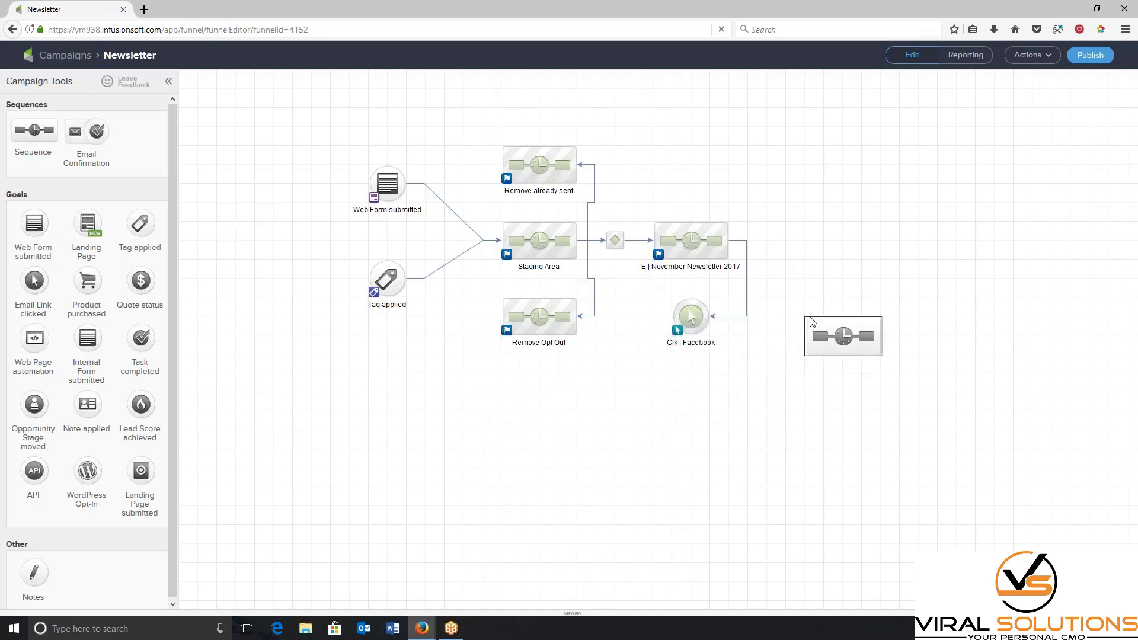
{"action": "left_click_drag", "start_coordinate": [709, 316], "coordinate": [841, 317]}
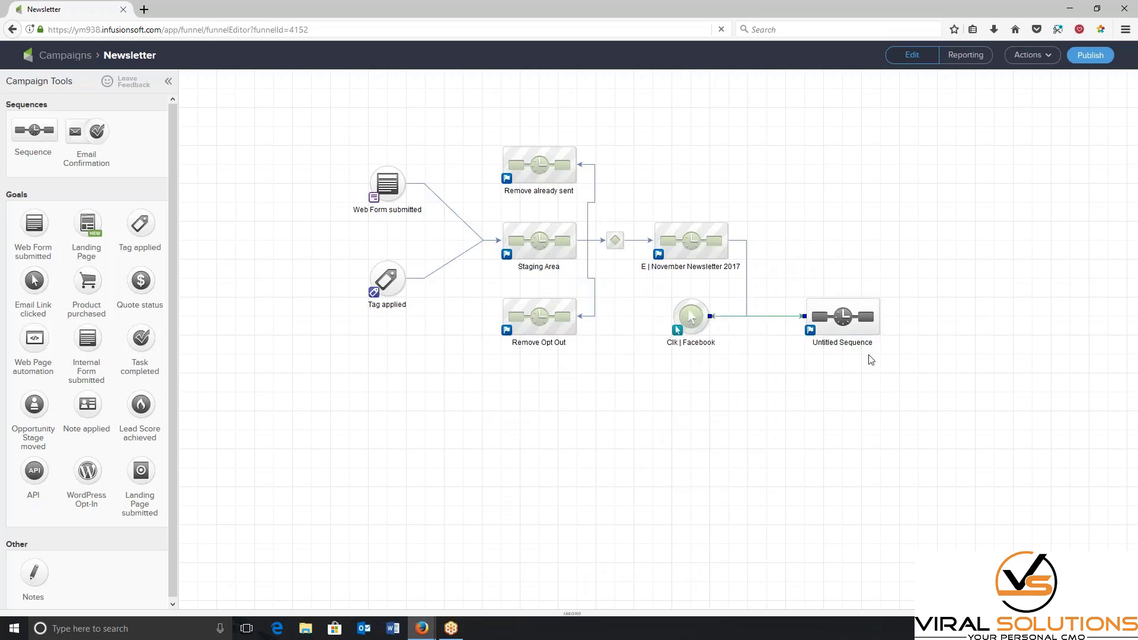
{"action": "left_click", "coordinate": [871, 327]}
{"action": "type", "text": "Apply Interest Tag Facebook"}
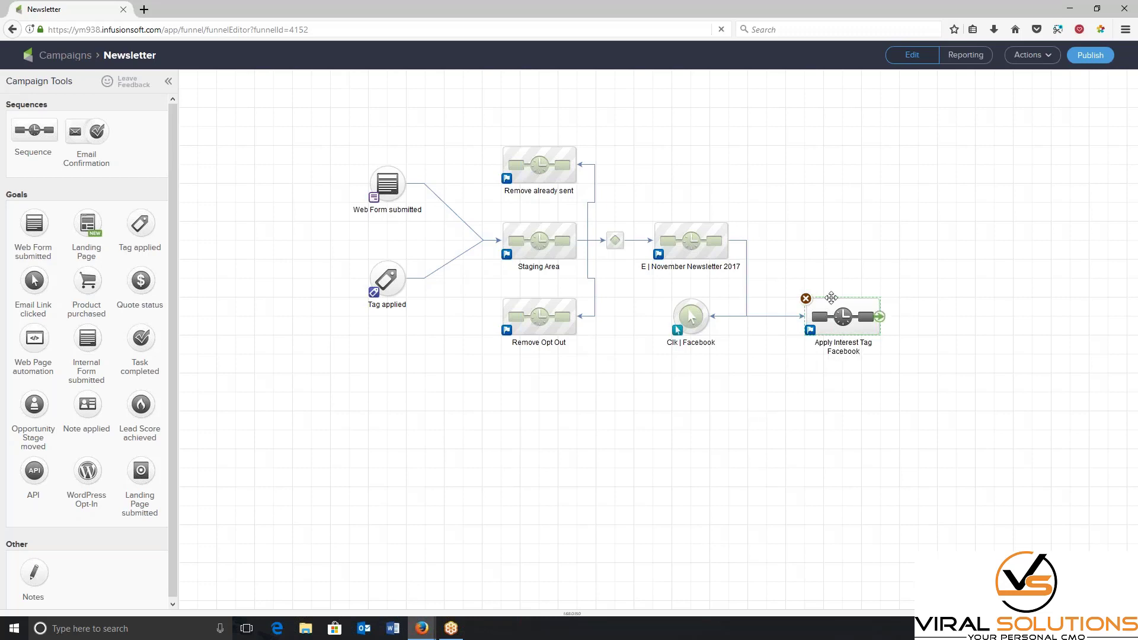
{"action": "key", "text": "Return"}
Step: Make the Apply Interest Tag Facebook sequence apply the tag "Interest -> INT Facebook", mark it as Ready, and return to the campaign canvas
{"action": "double_click", "coordinate": [842, 317]}
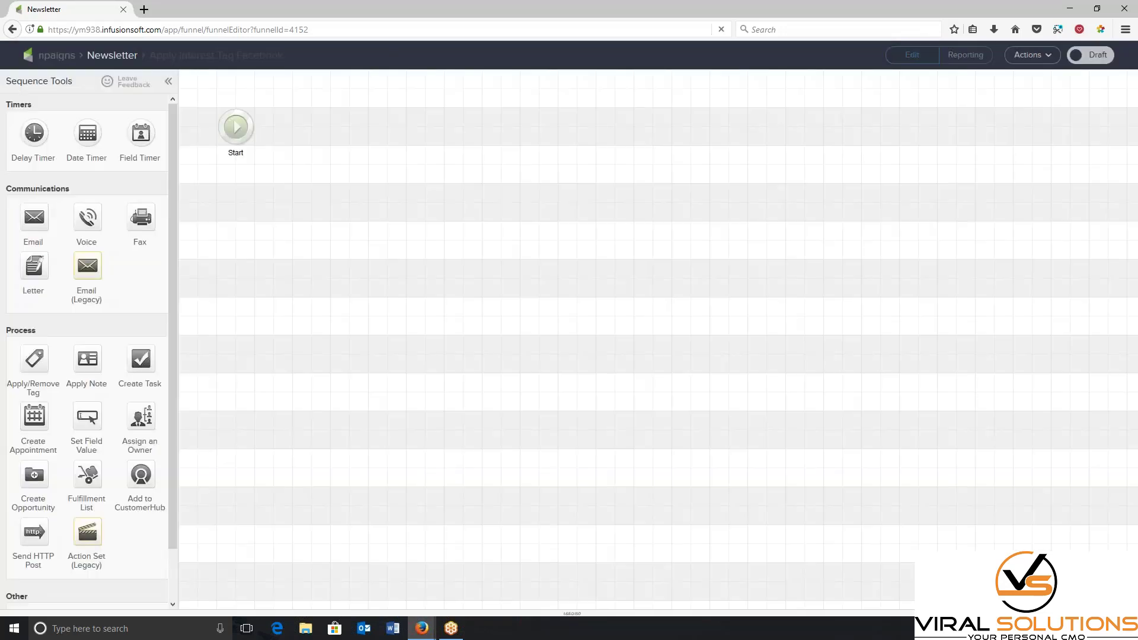
{"action": "left_click_drag", "start_coordinate": [42, 357], "coordinate": [353, 126]}
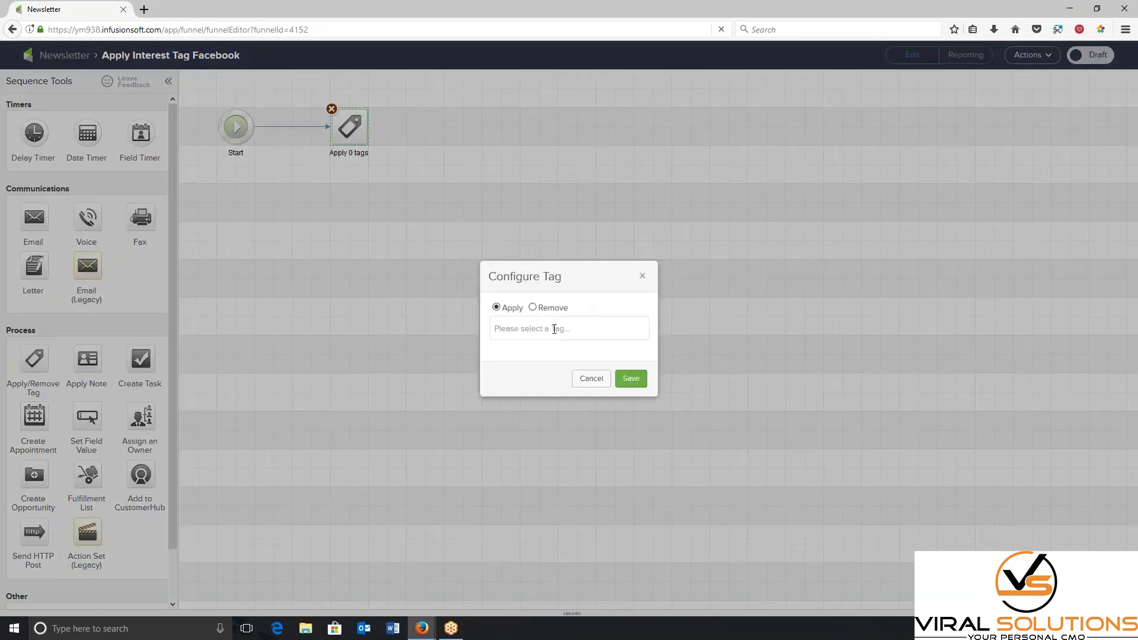
{"action": "left_click", "coordinate": [554, 330]}
{"action": "type", "text": "fa"}
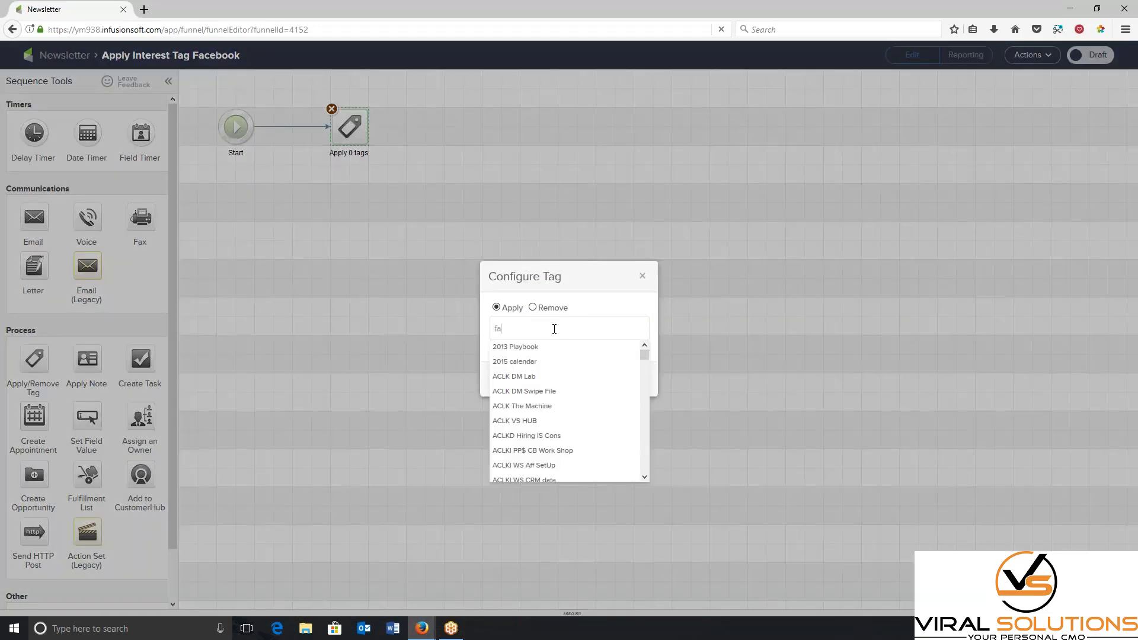
{"action": "type", "text": "cebook"}
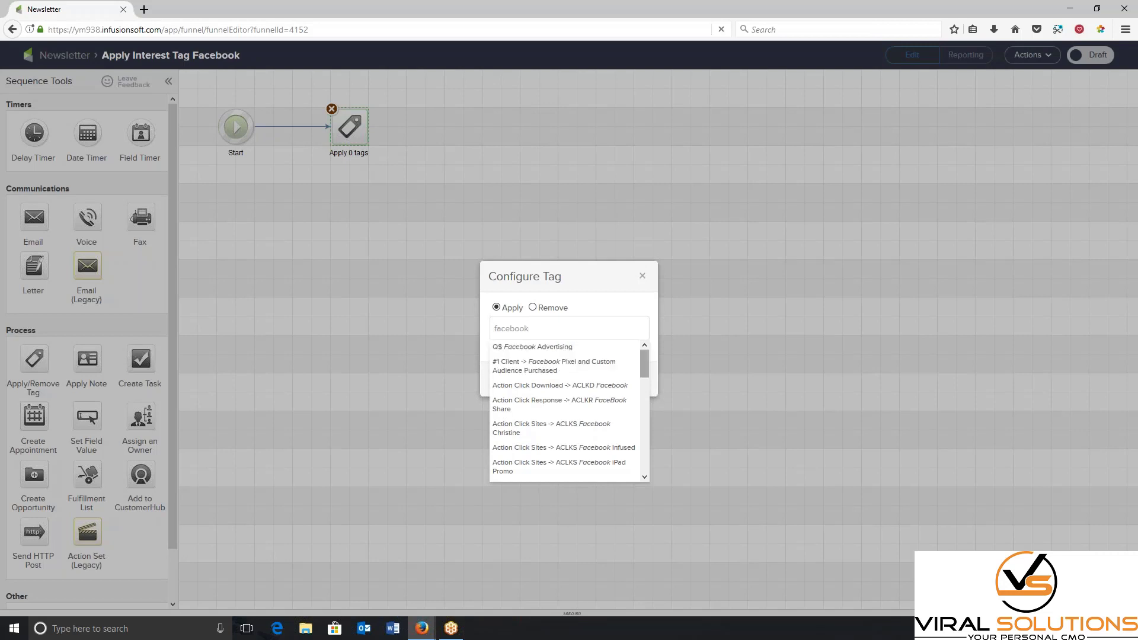
{"action": "left_click_drag", "start_coordinate": [642, 362], "coordinate": [627, 468]}
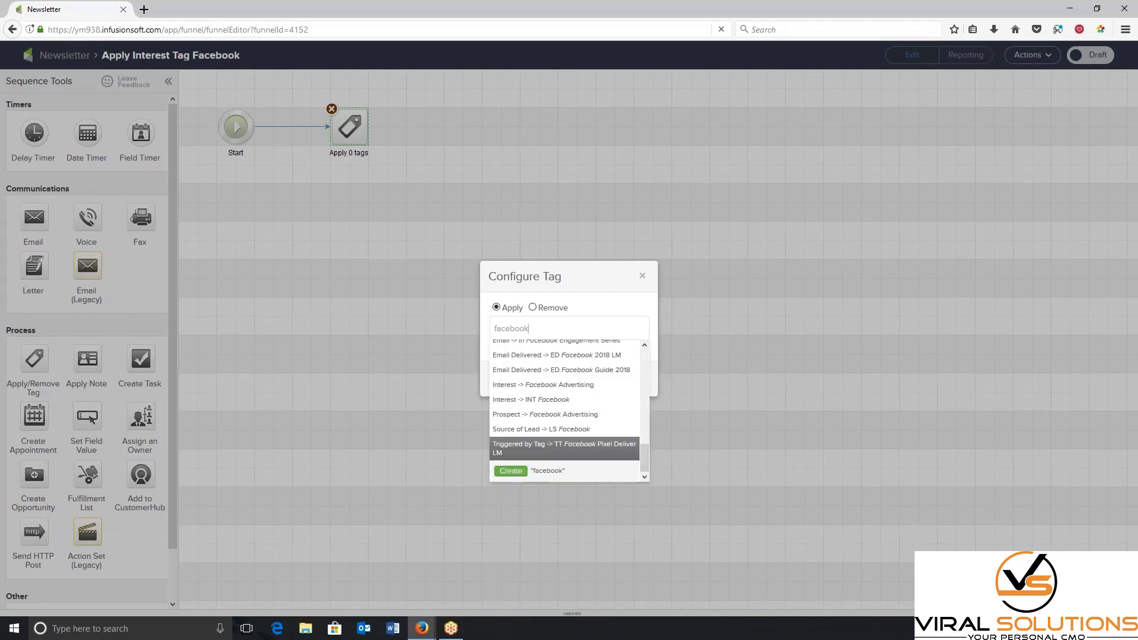
{"action": "left_click", "coordinate": [576, 401]}
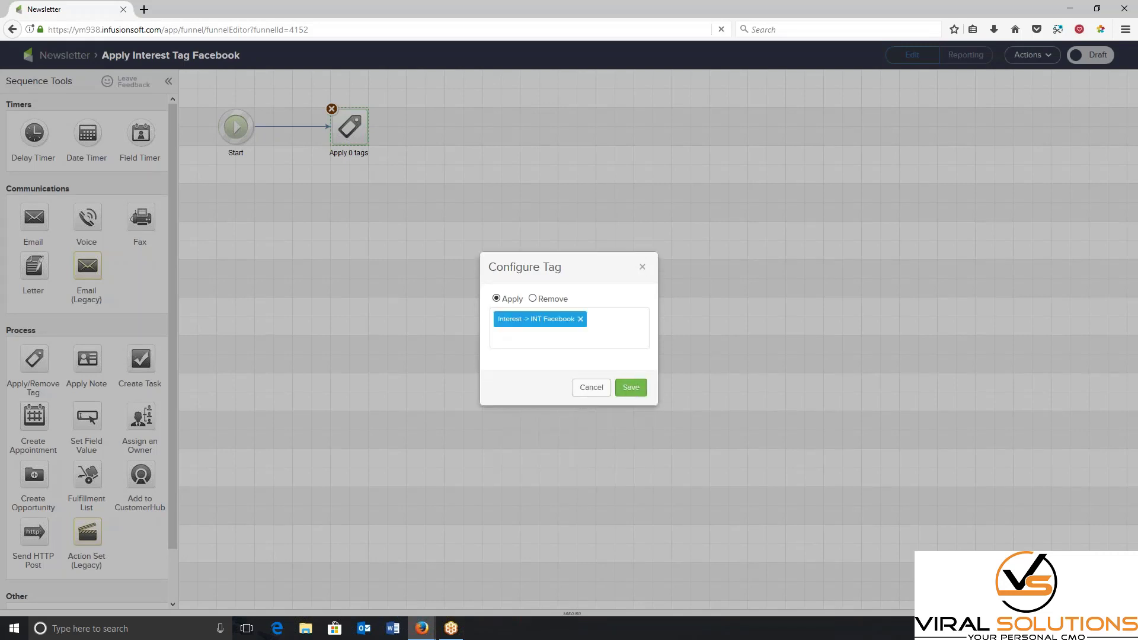
{"action": "left_click", "coordinate": [630, 388]}
{"action": "left_click", "coordinate": [1076, 55]}
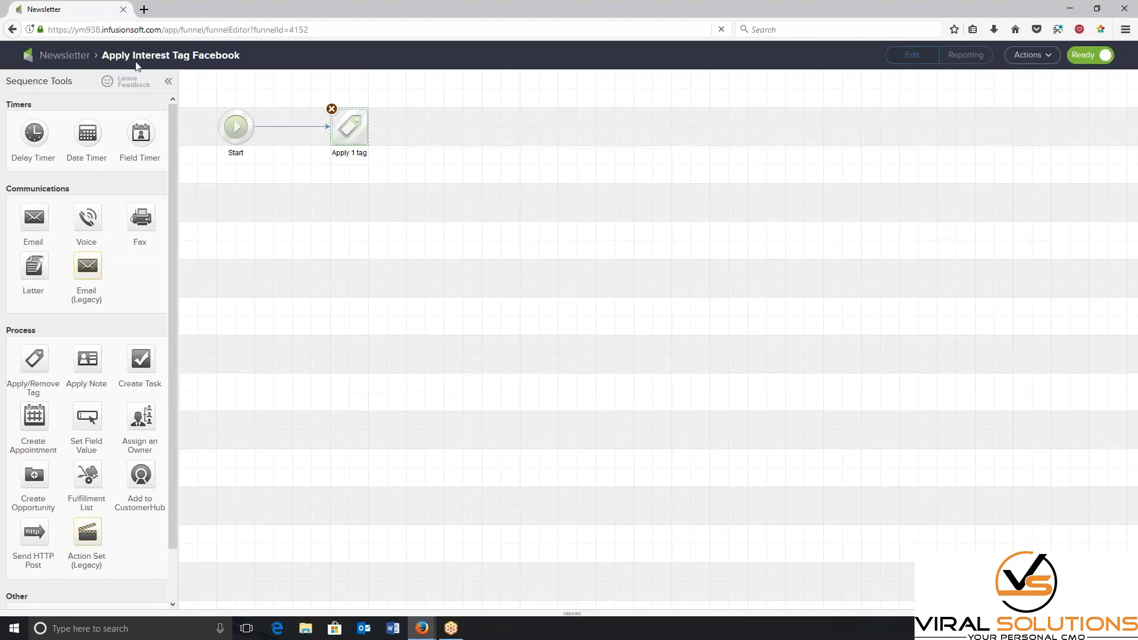
{"action": "left_click", "coordinate": [50, 56]}
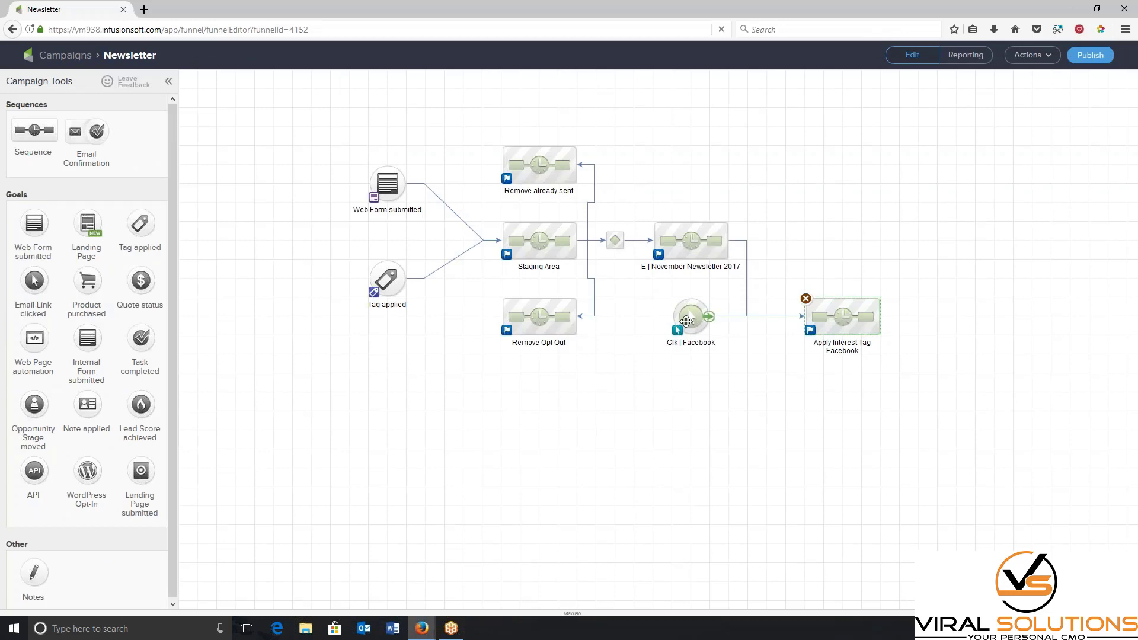
{"action": "left_click_drag", "start_coordinate": [708, 316], "coordinate": [839, 318]}
{"action": "left_click", "coordinate": [877, 234]}
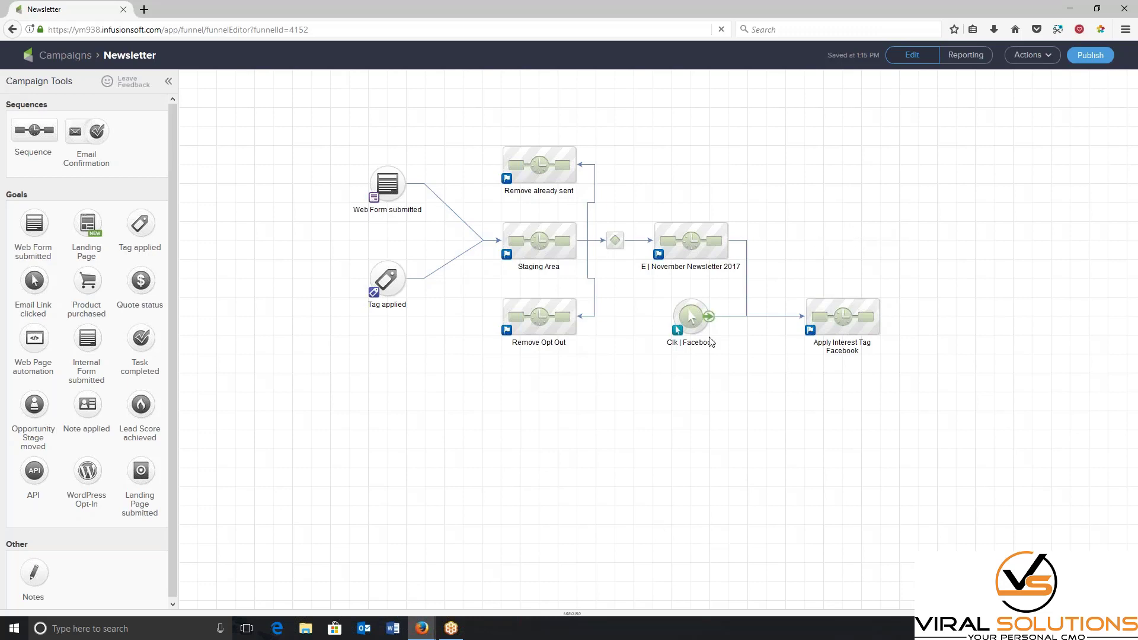
Step: Add an Email Link clicked goal below Clk | Facebook, and review the newsletter links offered inside the Clk | Facebook goal
{"action": "left_click_drag", "start_coordinate": [33, 275], "coordinate": [690, 389]}
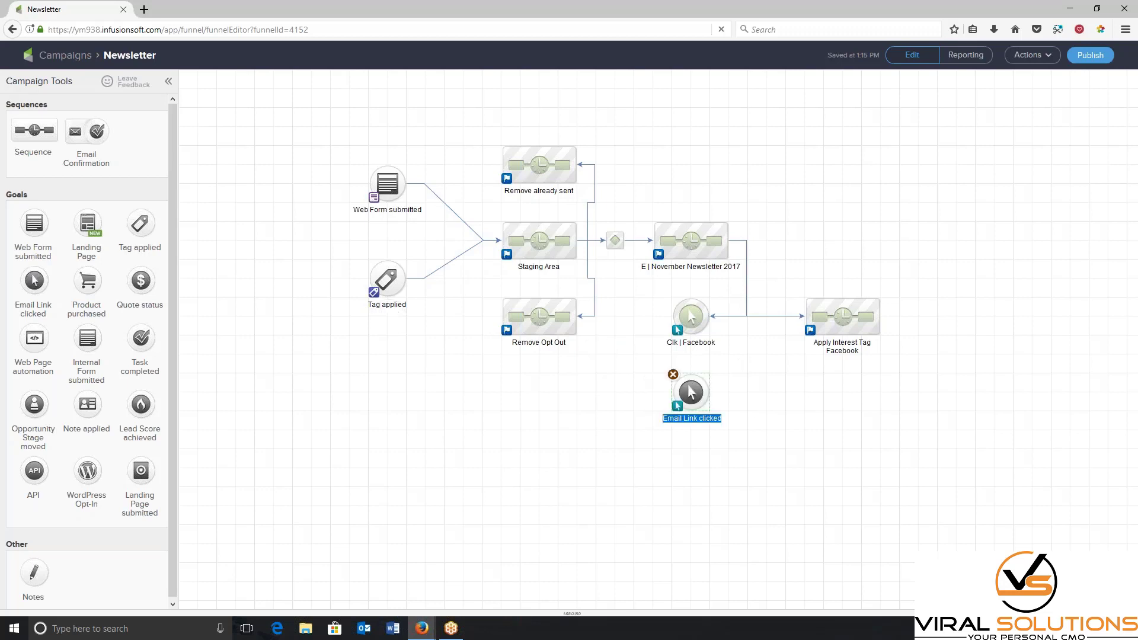
{"action": "double_click", "coordinate": [689, 320]}
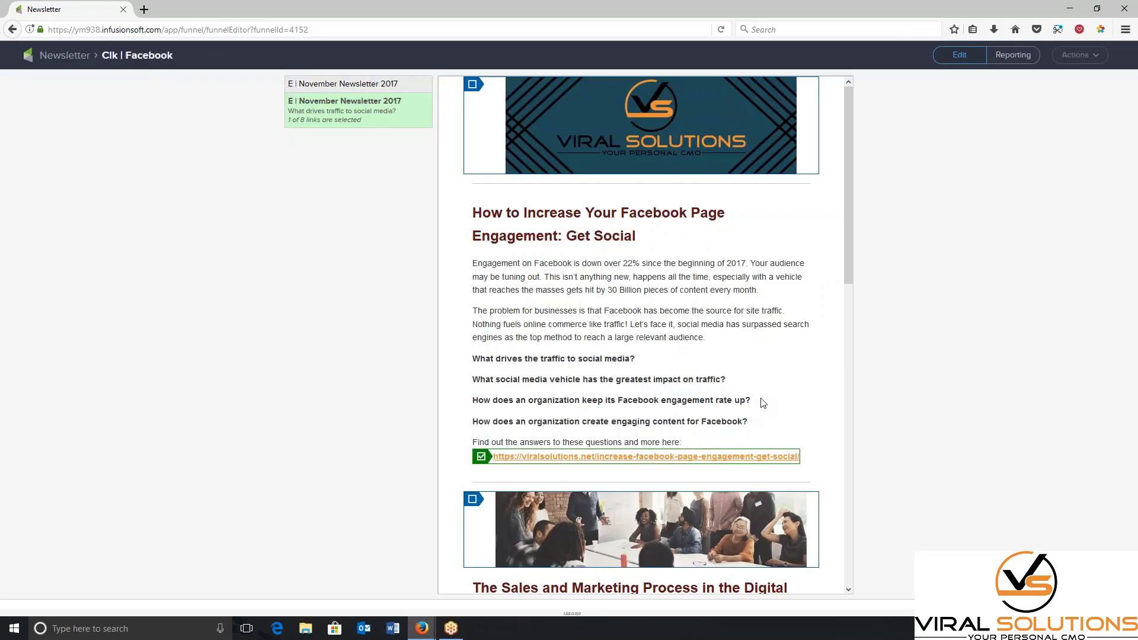
{"action": "scroll", "coordinate": [816, 362], "scroll_direction": "down", "scroll_amount": 3}
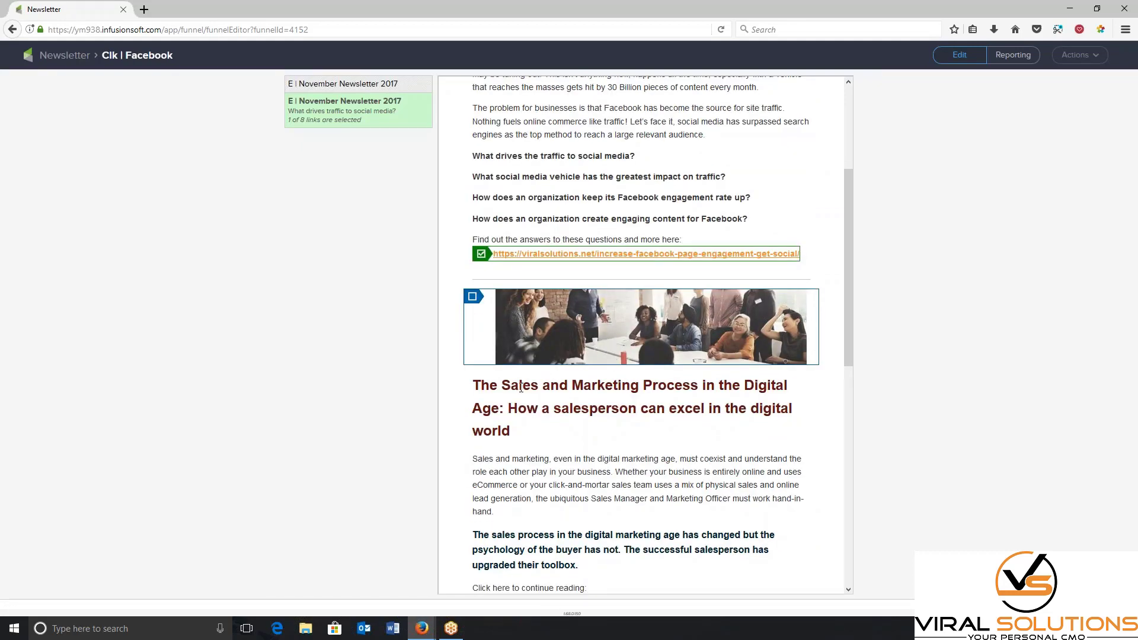
{"action": "scroll", "coordinate": [668, 342], "scroll_direction": "down", "scroll_amount": 2}
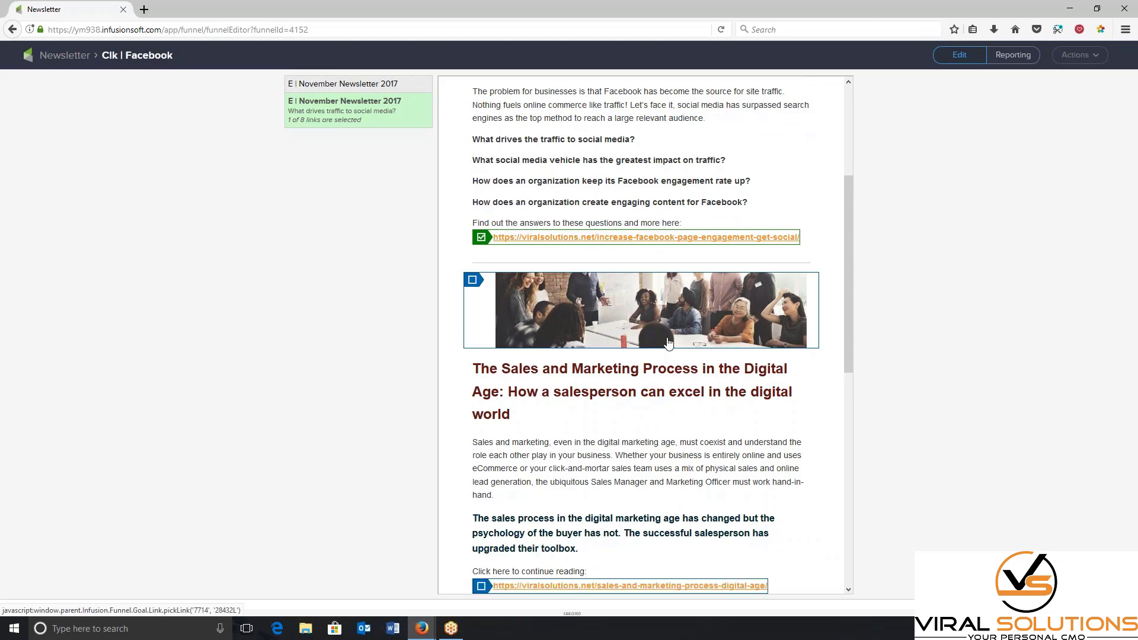
{"action": "scroll", "coordinate": [669, 342], "scroll_direction": "down", "scroll_amount": 6}
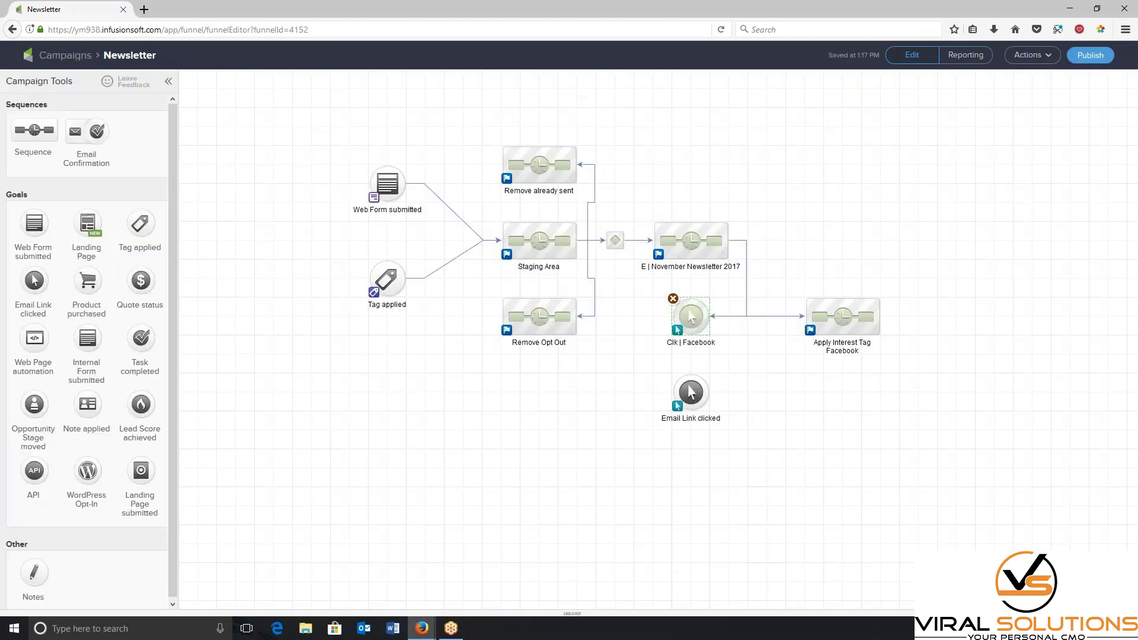
Step: Rename the new email link goal "Clk | Unsubscribe" and connect the E | November Newsletter 2017 sequence to it
{"action": "double_click", "coordinate": [703, 418]}
{"action": "type", "text": "Clk |"}
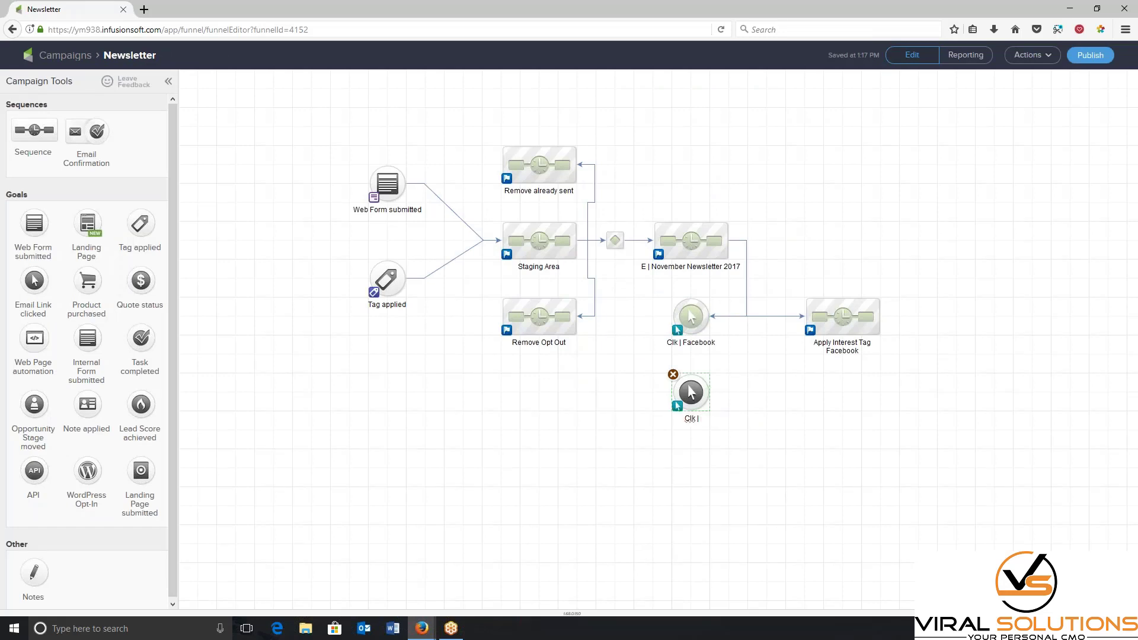
{"action": "type", "text": " Unsubscribe"}
{"action": "left_click", "coordinate": [719, 464]}
{"action": "left_click_drag", "start_coordinate": [727, 244], "coordinate": [707, 385]}
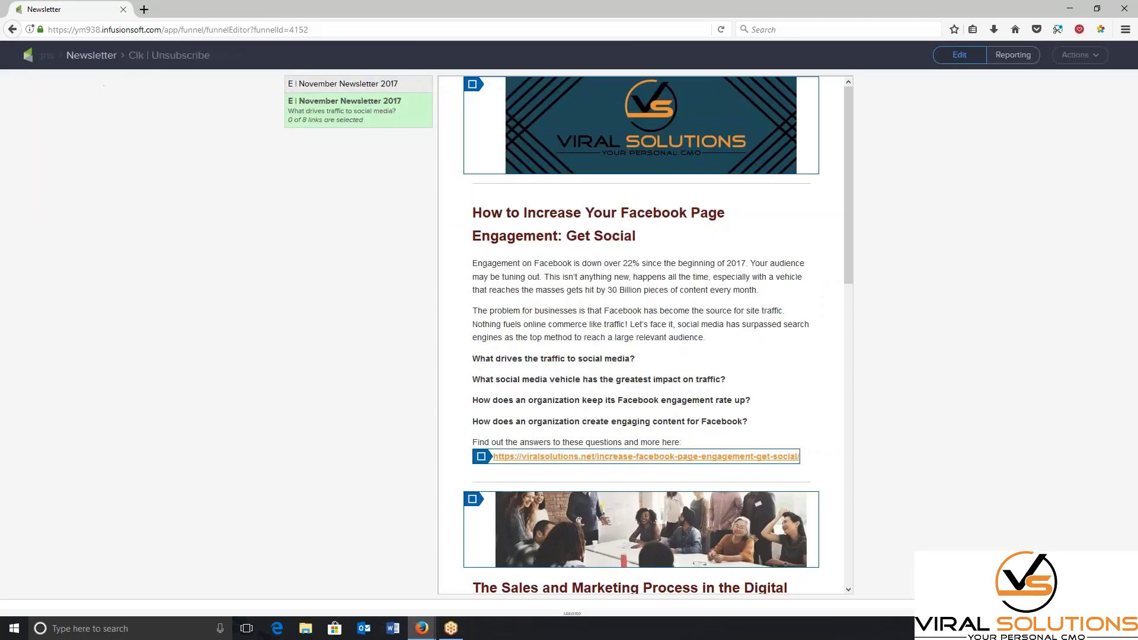
Step: Select the Unsubscribe link in the newsletter's footer as the Clk | Unsubscribe trigger, and return to the campaign canvas
{"action": "scroll", "coordinate": [635, 534], "scroll_direction": "down", "scroll_amount": 10}
{"action": "left_click", "coordinate": [621, 498]}
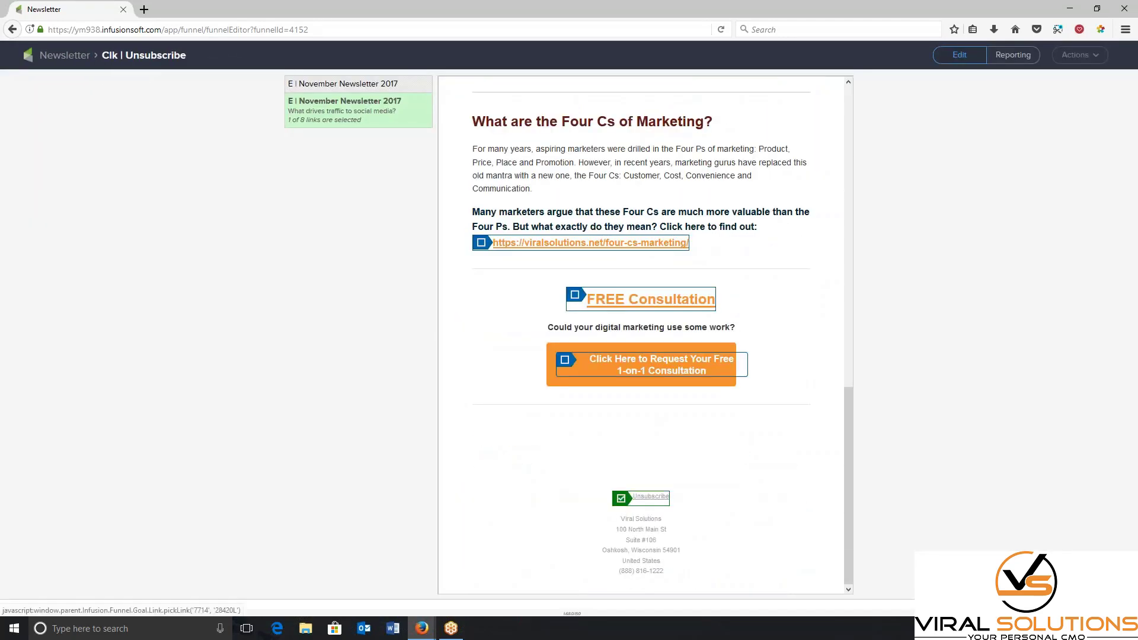
{"action": "left_click", "coordinate": [64, 55]}
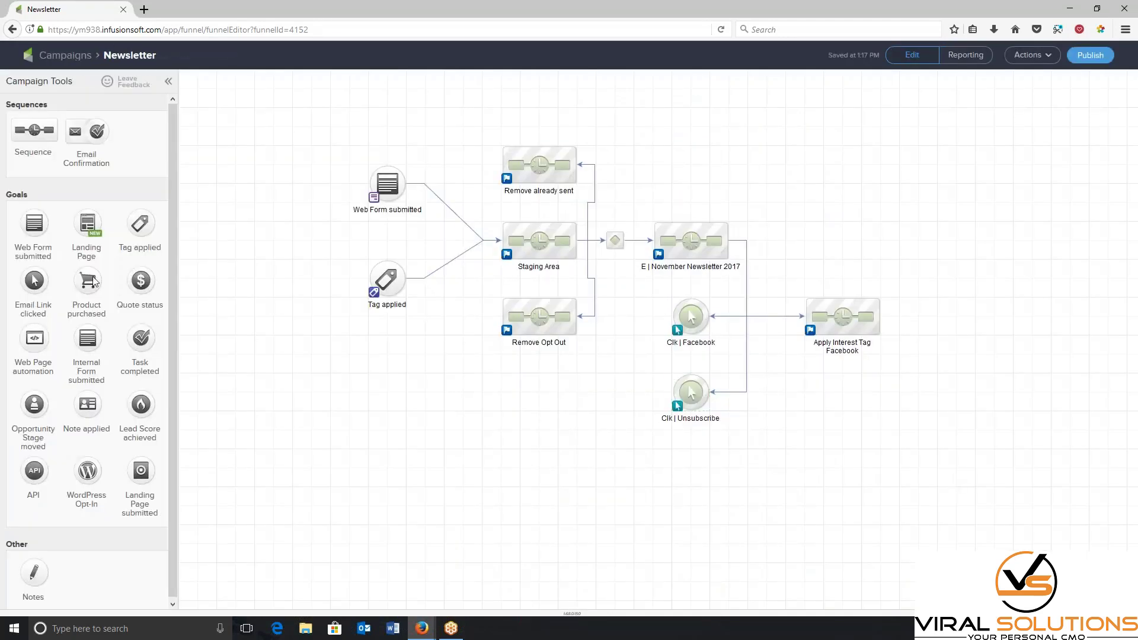
Step: Add a sequence beside Clk | Unsubscribe, connect the goal to it, and name it "Applying opt out tag Removing ezine tag" on two lines
{"action": "left_click_drag", "start_coordinate": [34, 130], "coordinate": [813, 379]}
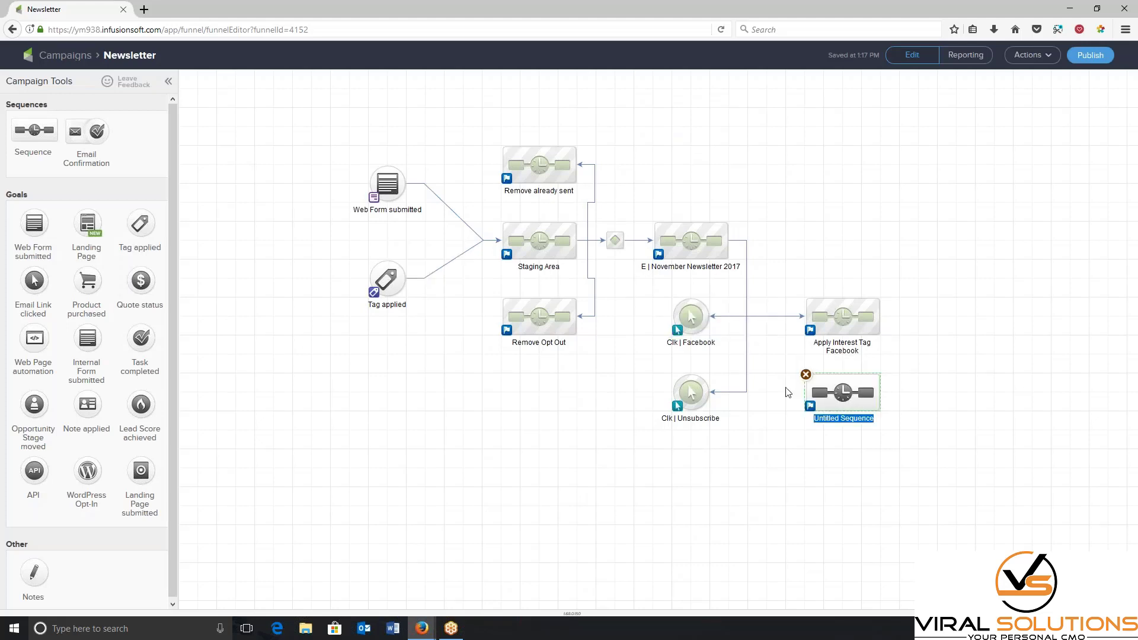
{"action": "left_click_drag", "start_coordinate": [709, 392], "coordinate": [842, 393]}
{"action": "left_click", "coordinate": [833, 417]}
{"action": "type", "text": "Applying opt out tag"}
{"action": "key", "text": "Return"}
{"action": "type", "text": "Removing ezine tag"}
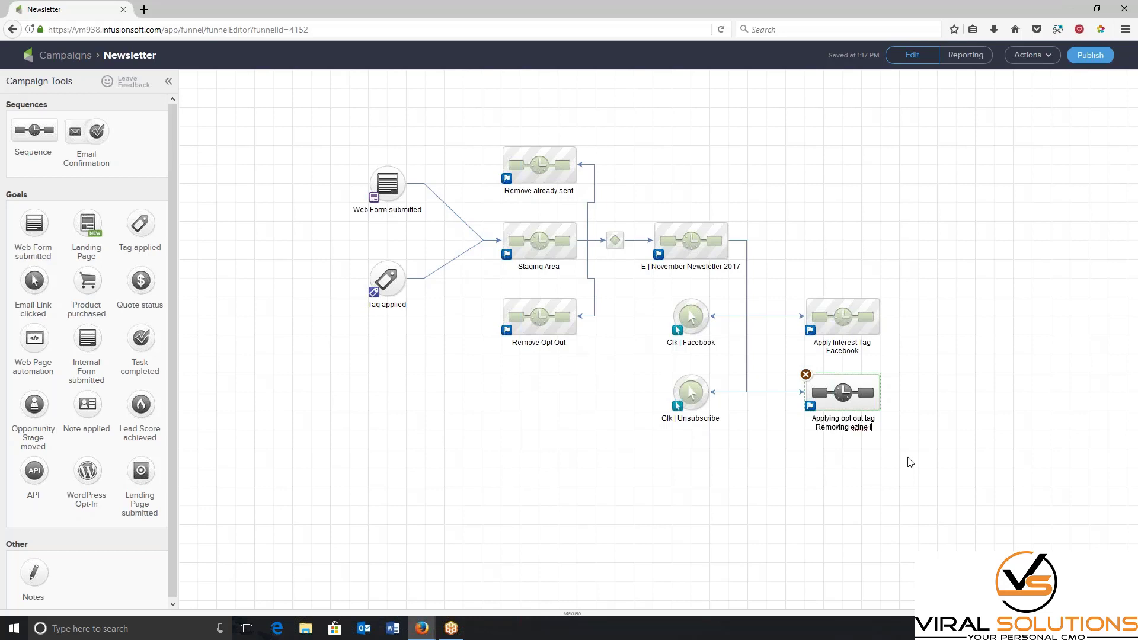
Step: Inside the new opt-out sequence, add a tag step after Start that applies "Opt In / Opt Out -> OPT OUT"
{"action": "double_click", "coordinate": [844, 398]}
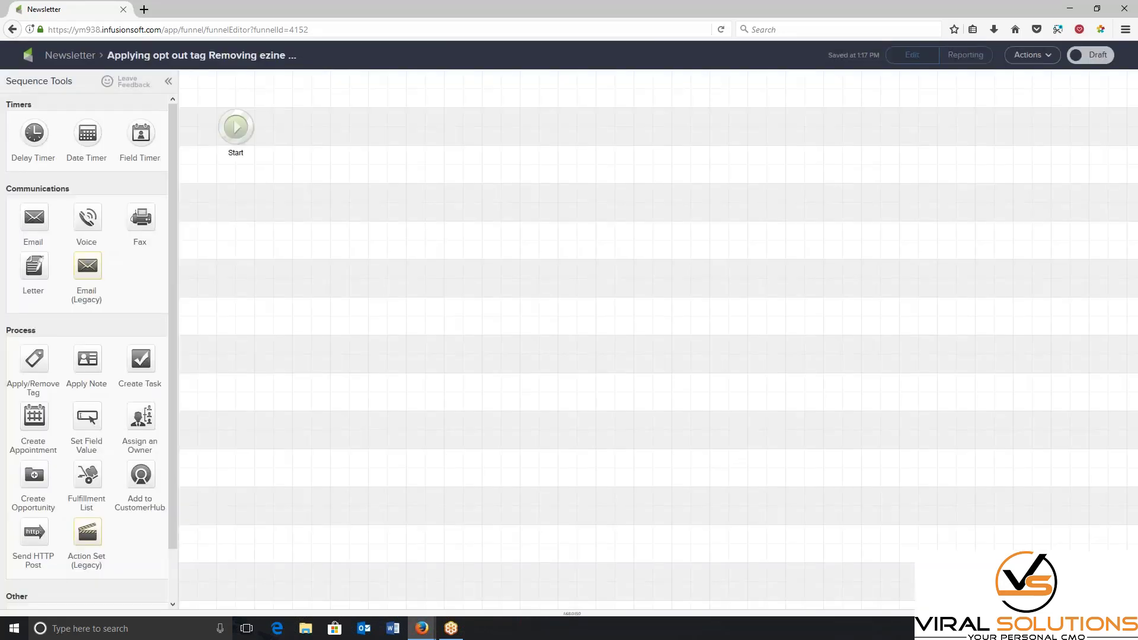
{"action": "left_click_drag", "start_coordinate": [34, 358], "coordinate": [349, 127]}
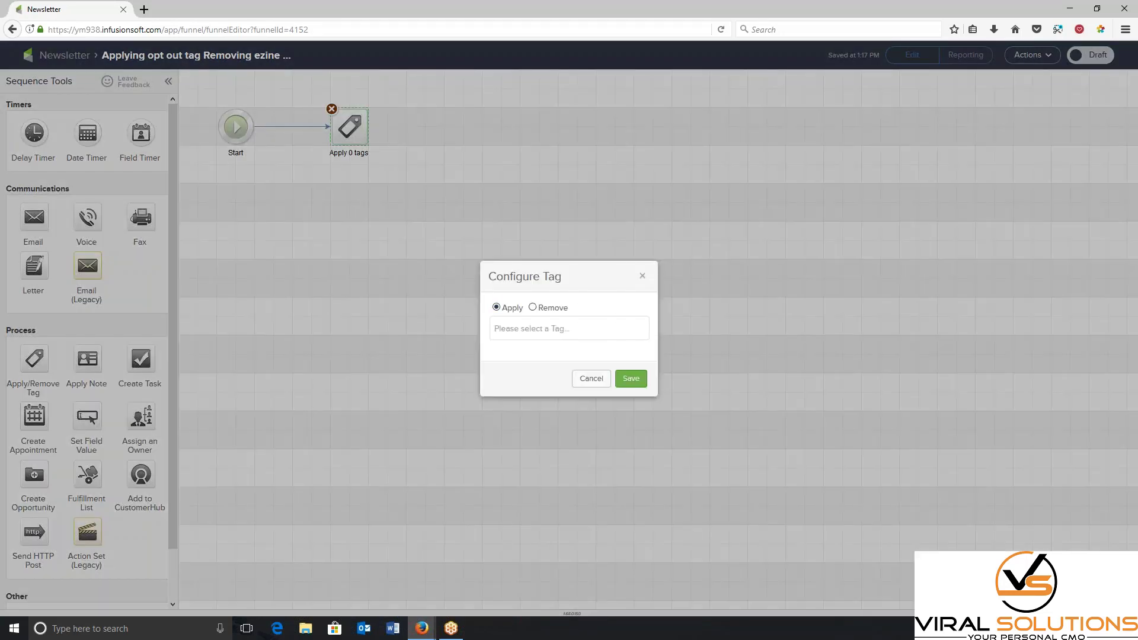
{"action": "left_click", "coordinate": [541, 327]}
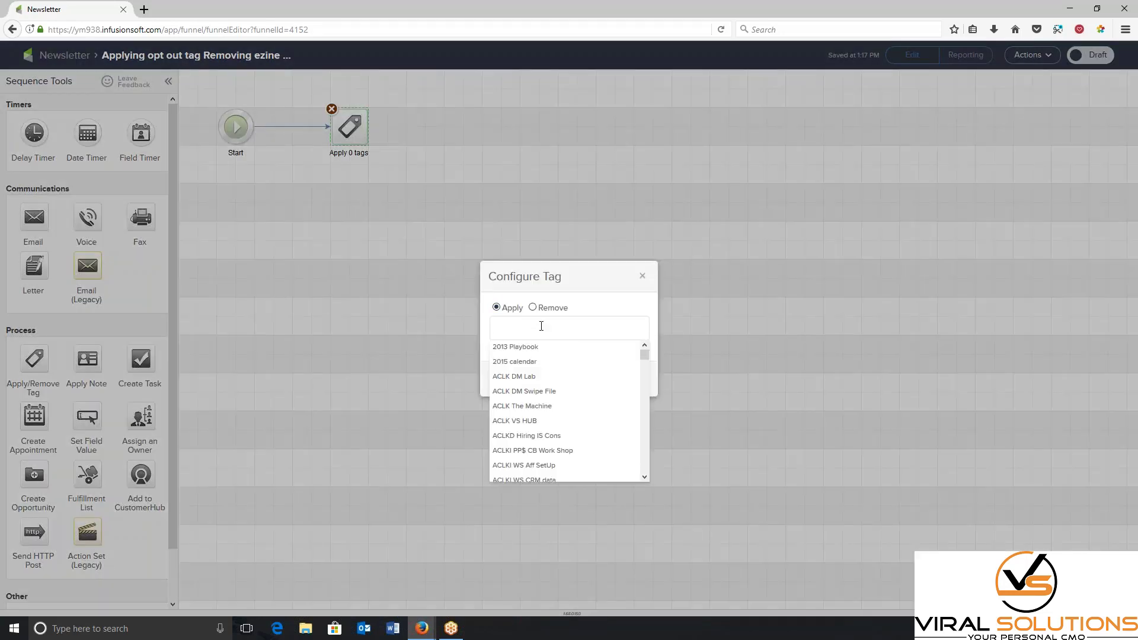
{"action": "type", "text": "out"}
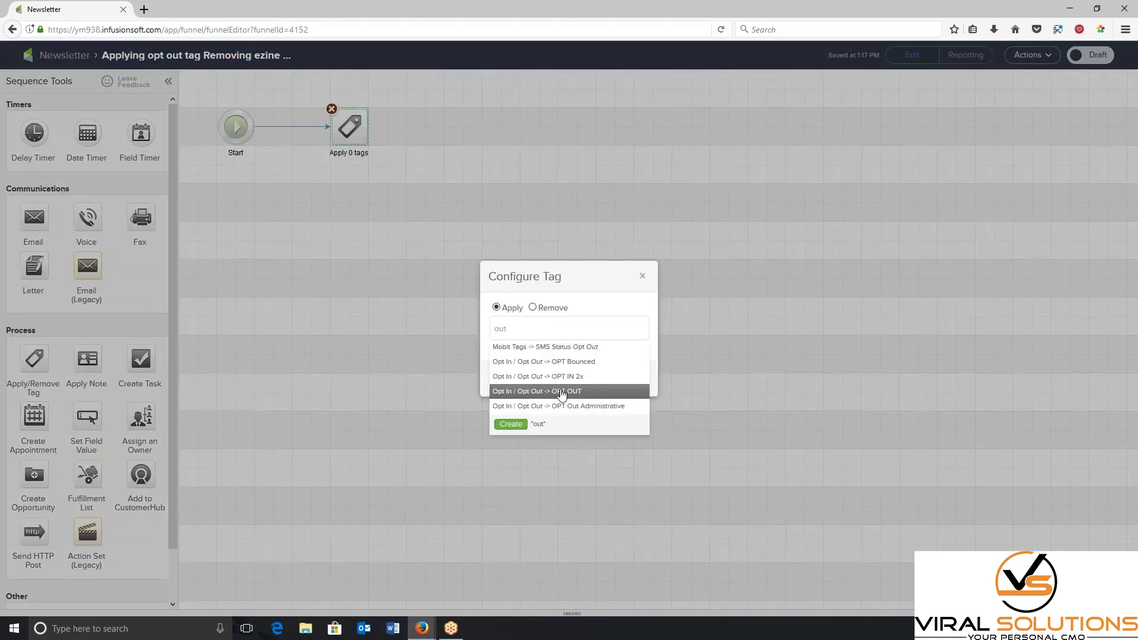
{"action": "left_click", "coordinate": [563, 394]}
{"action": "left_click", "coordinate": [629, 387]}
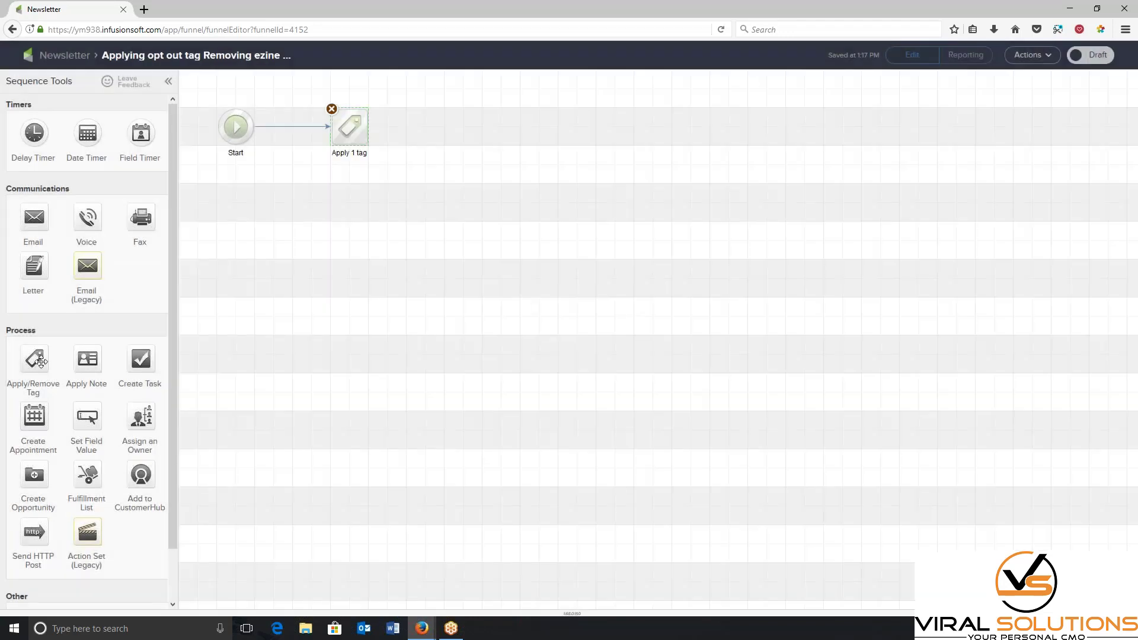
Step: Add a second tag step that removes an ezine tag, mark the sequence as Ready, and return to the campaign canvas
{"action": "left_click_drag", "start_coordinate": [41, 361], "coordinate": [463, 127]}
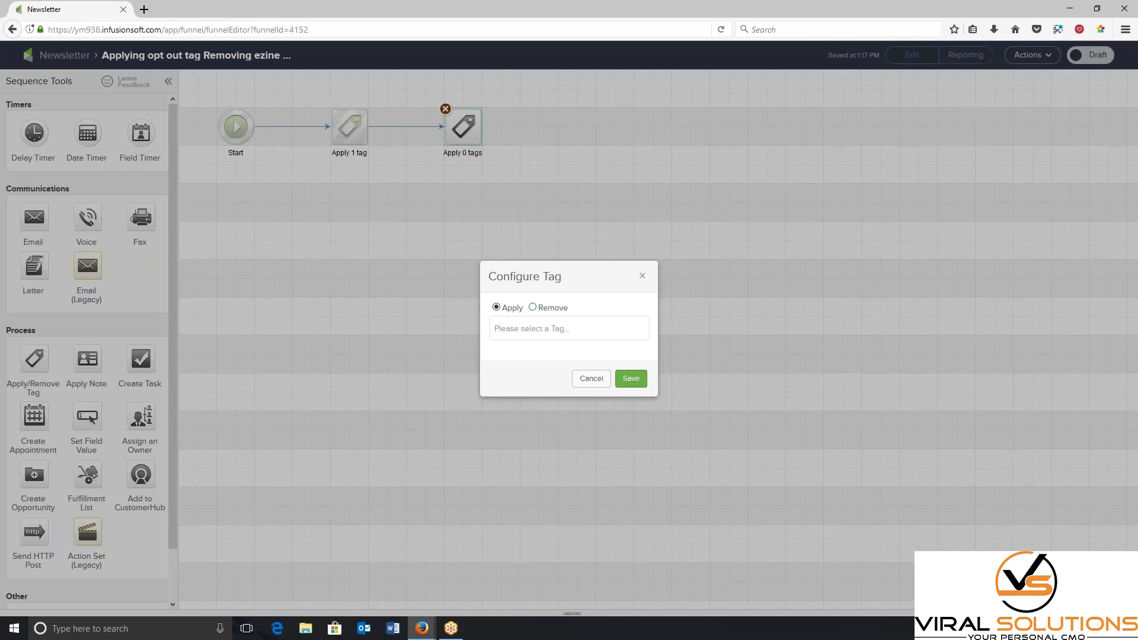
{"action": "left_click", "coordinate": [532, 307]}
{"action": "left_click", "coordinate": [549, 329]}
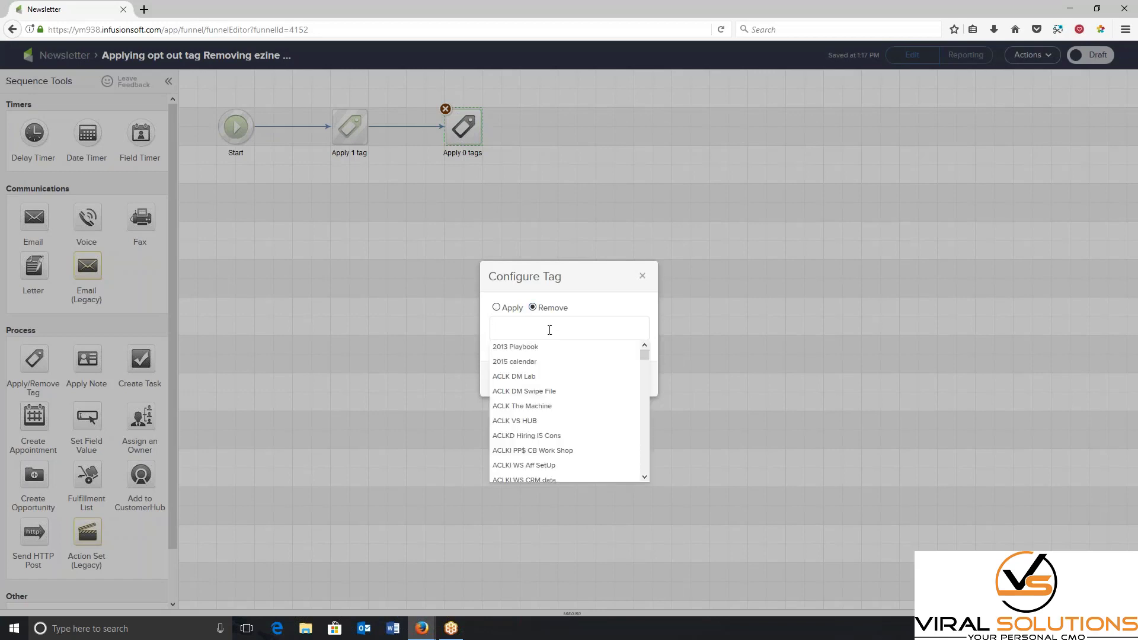
{"action": "type", "text": "ezine"}
{"action": "scroll", "coordinate": [567, 444], "scroll_direction": "down", "scroll_amount": 3}
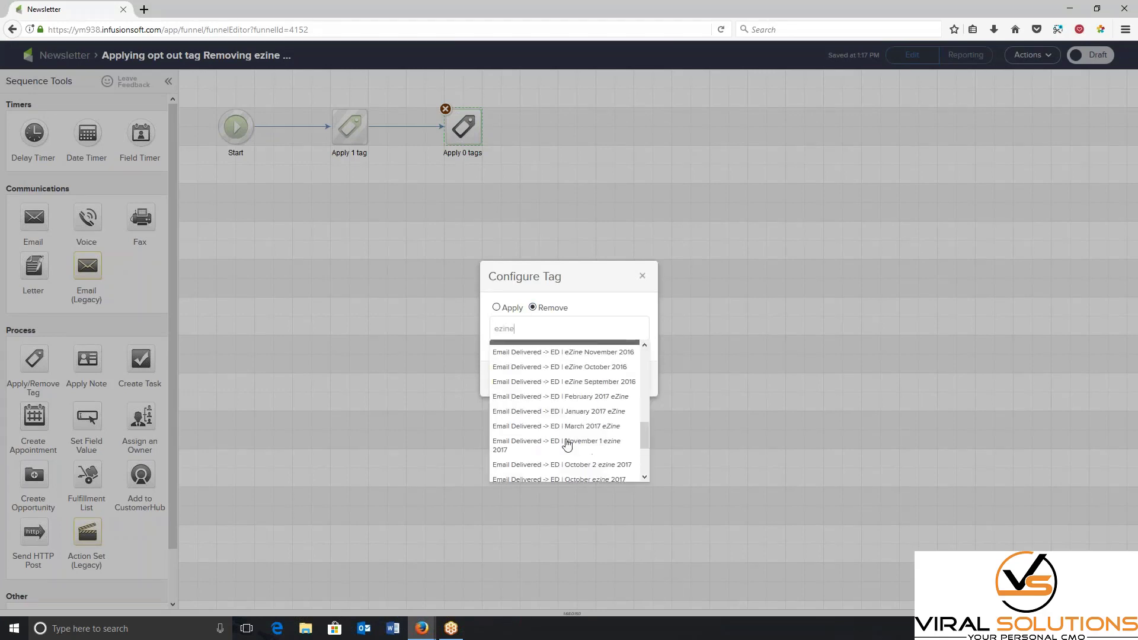
{"action": "scroll", "coordinate": [567, 443], "scroll_direction": "down", "scroll_amount": 2}
{"action": "left_click", "coordinate": [567, 438]}
{"action": "left_click", "coordinate": [629, 386]}
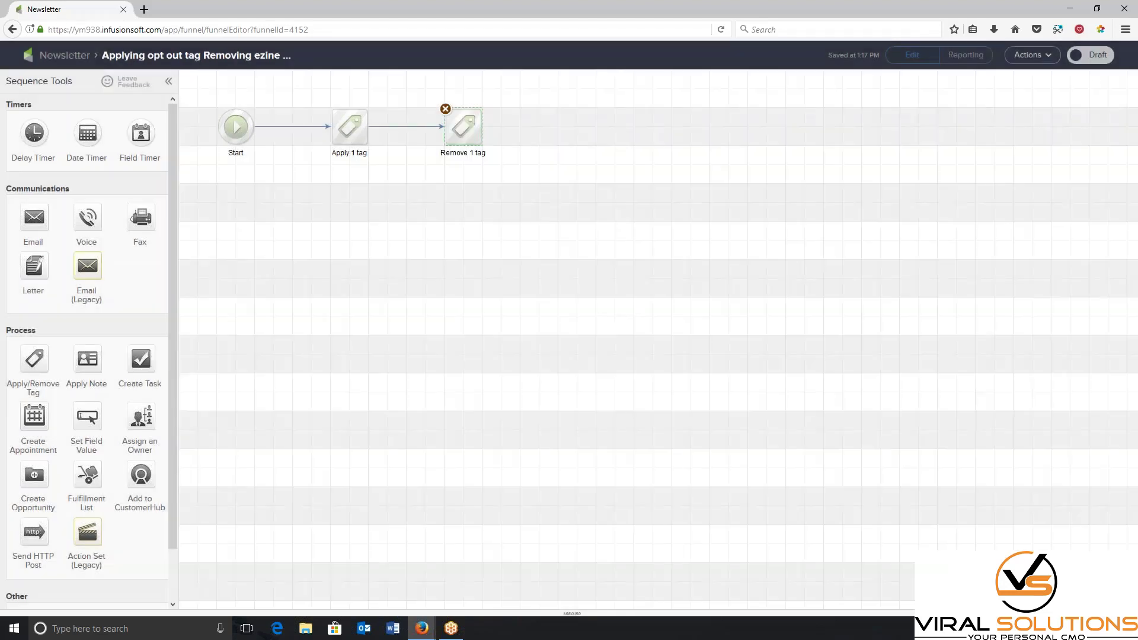
{"action": "left_click", "coordinate": [1090, 54]}
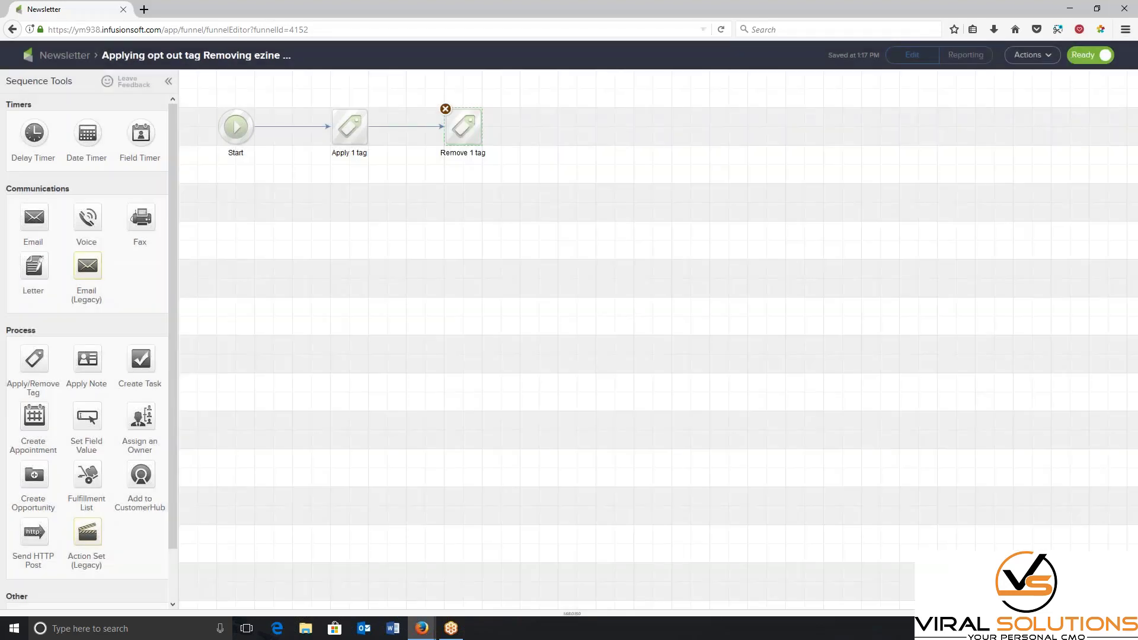
{"action": "left_click", "coordinate": [56, 56]}
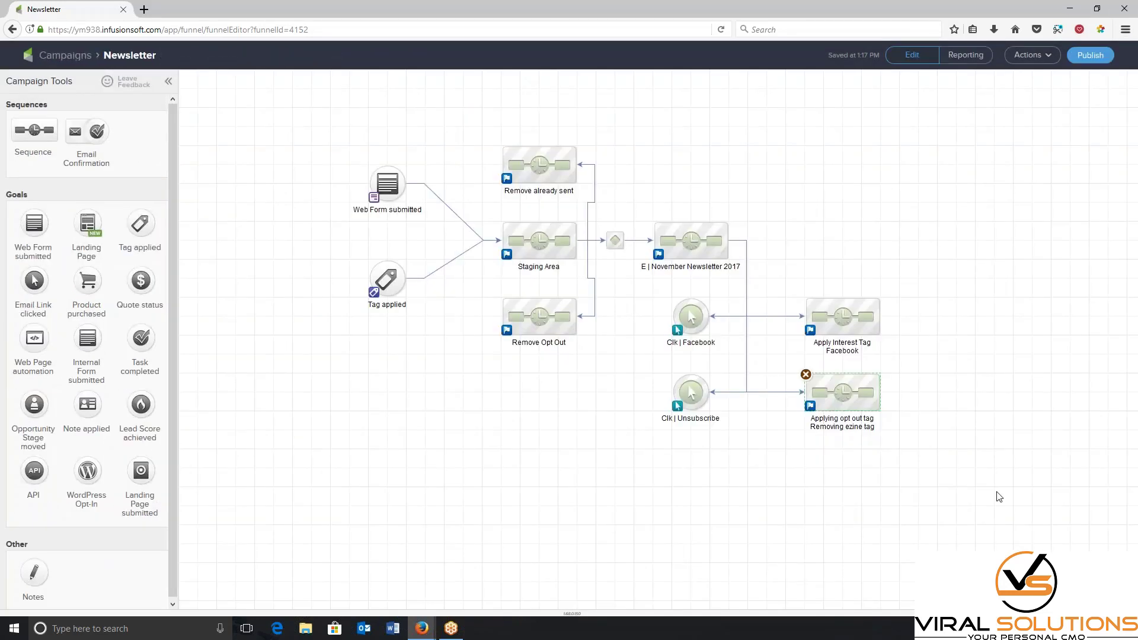